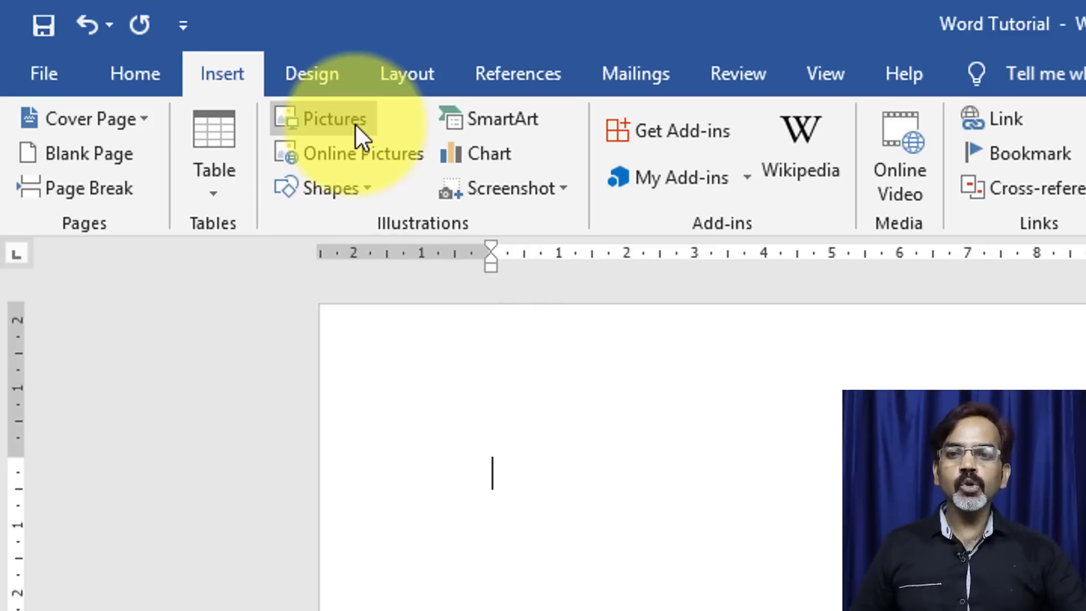
# Insert picture 5 from the Baby Images folder into the document.
pyautogui.click(346, 114)
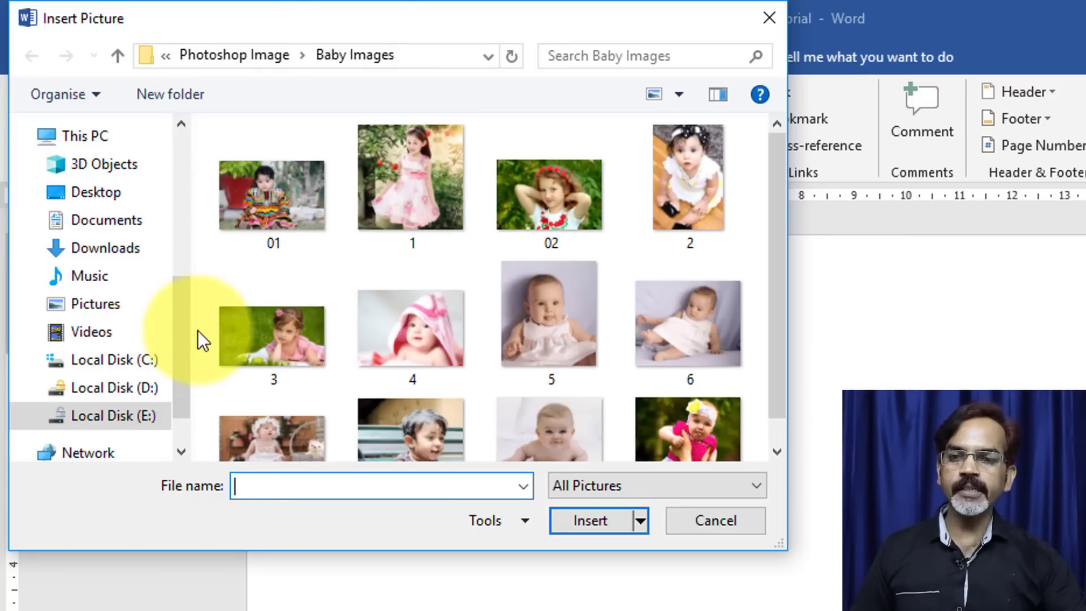
pyautogui.moveTo(189, 337); pyautogui.dragTo(184, 354)
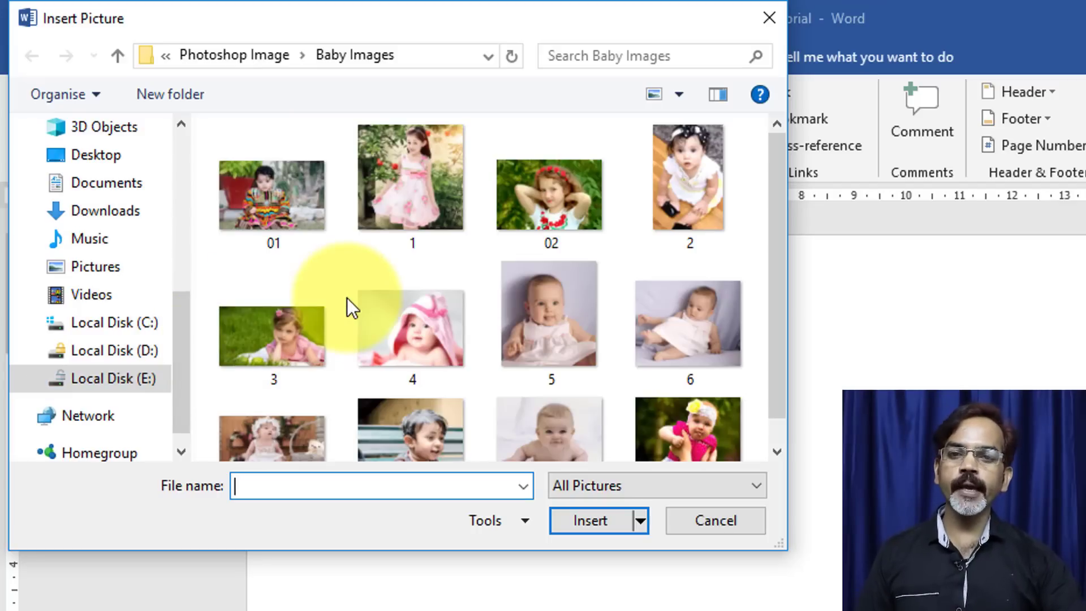
pyautogui.moveTo(543, 318)
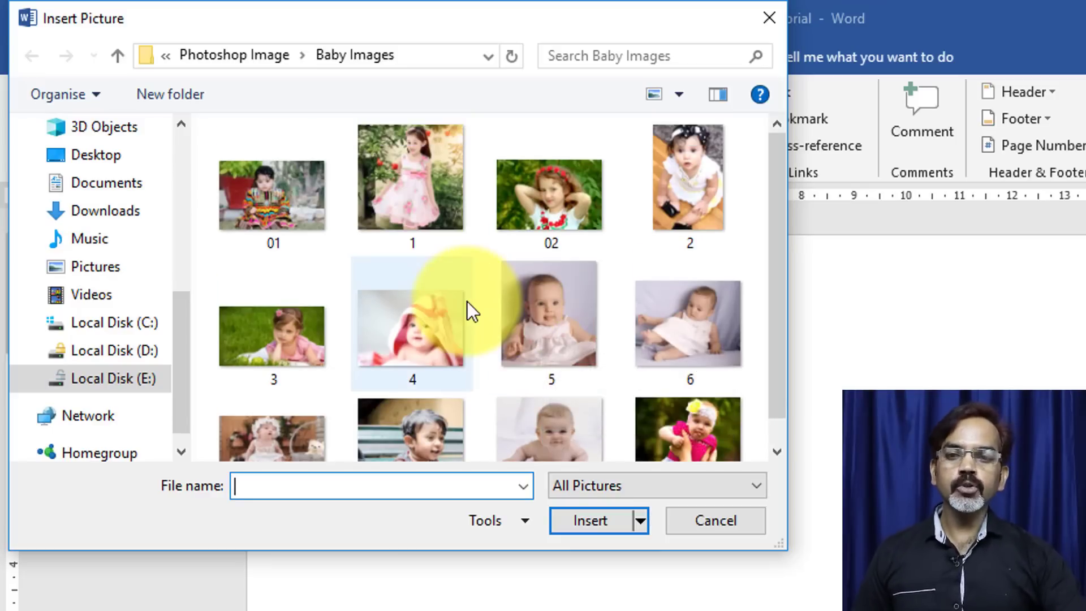
pyautogui.scroll(-1, 479, 317)
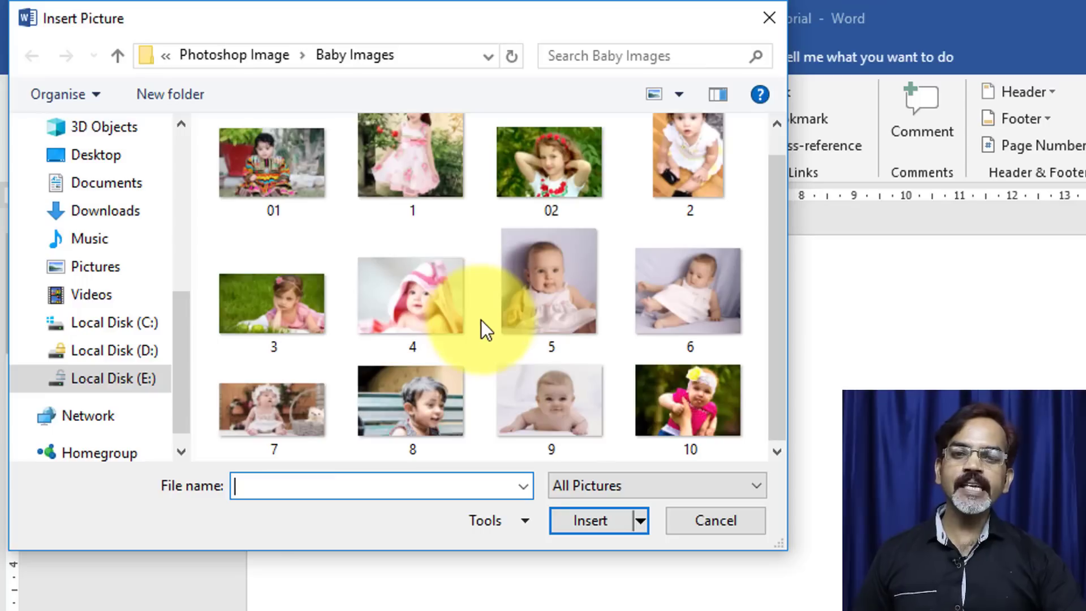
pyautogui.click(538, 280)
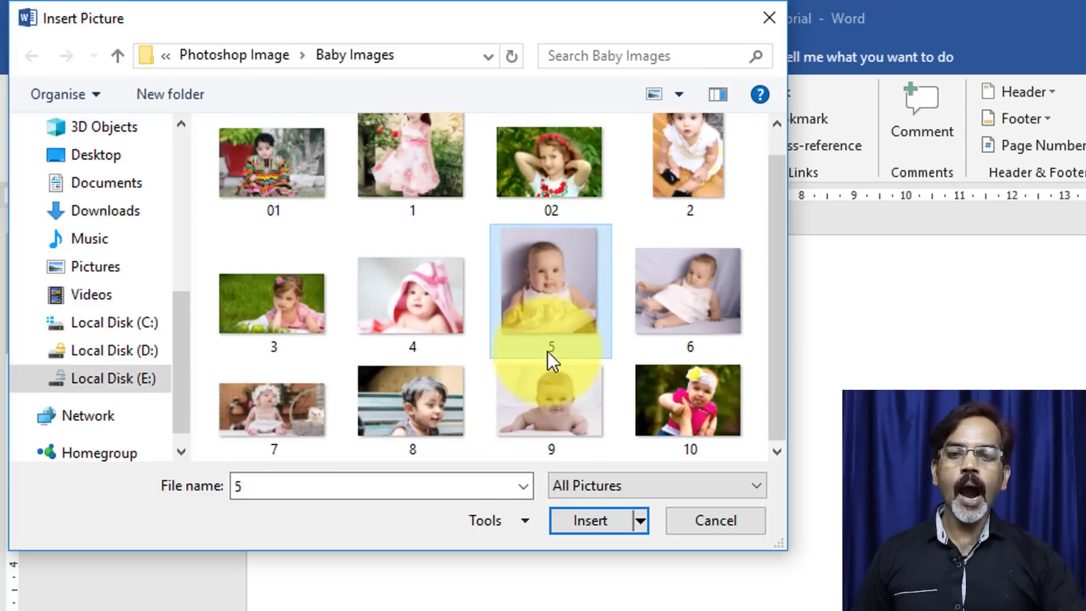
pyautogui.click(594, 524)
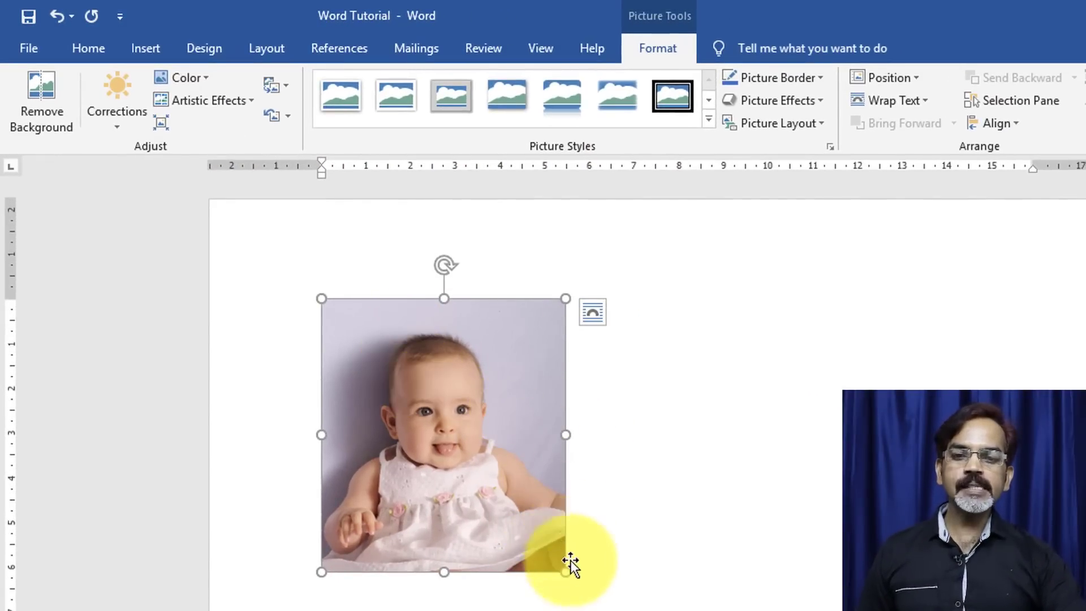
# Resize the baby picture with its side and corner handles until it is about 8.7 cm wide.
pyautogui.moveTo(568, 573); pyautogui.dragTo(604, 610)
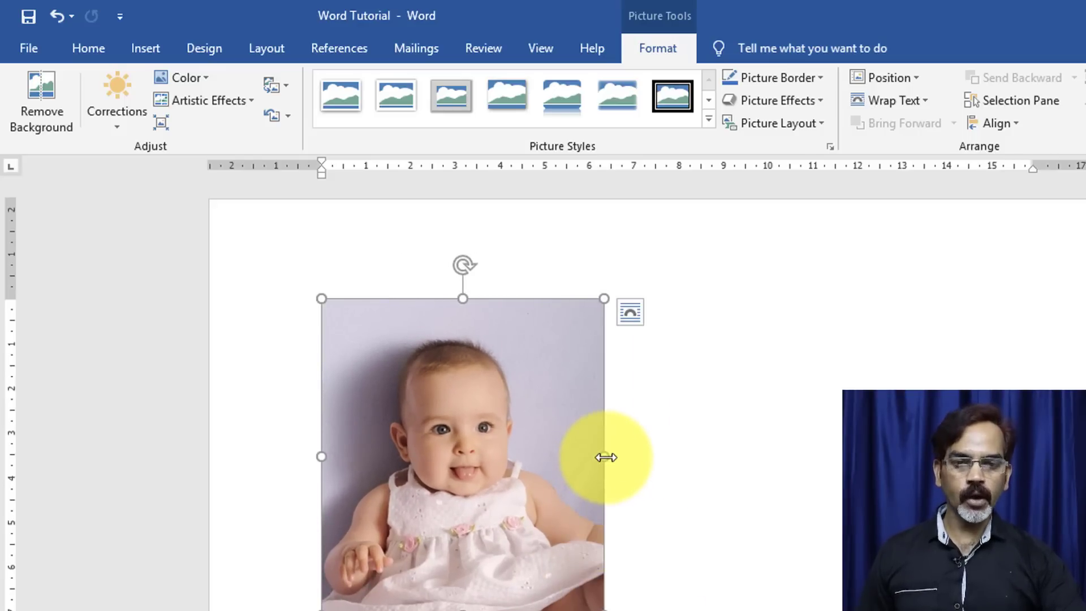
pyautogui.moveTo(606, 456); pyautogui.dragTo(577, 436)
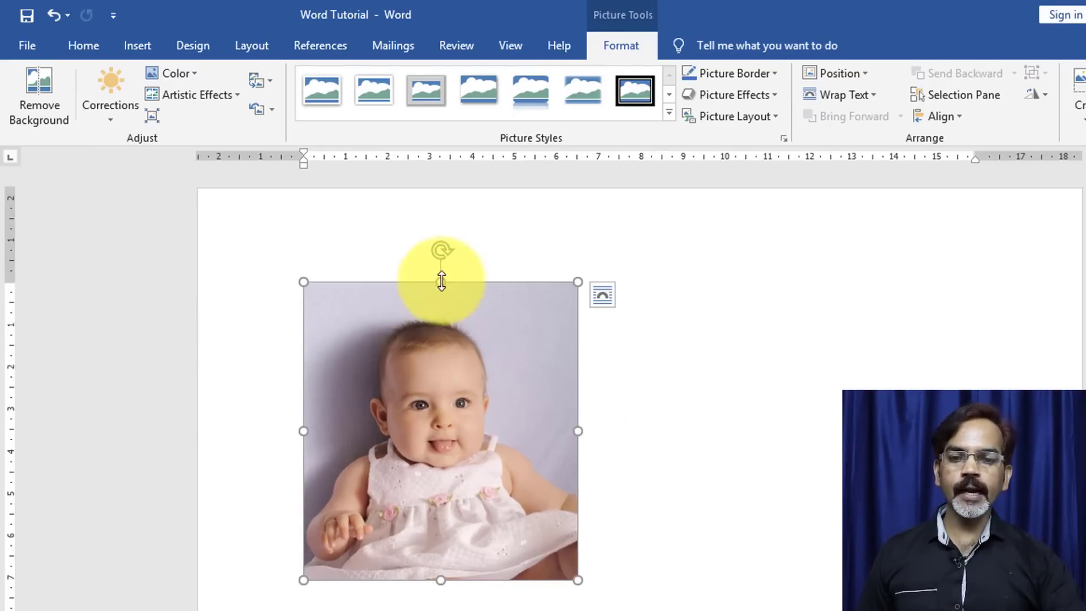
pyautogui.moveTo(440, 580)
pyautogui.mouseDown()
pyautogui.moveTo(441, 607)
pyautogui.moveTo(441, 567)
pyautogui.moveTo(440, 597)
pyautogui.mouseUp()
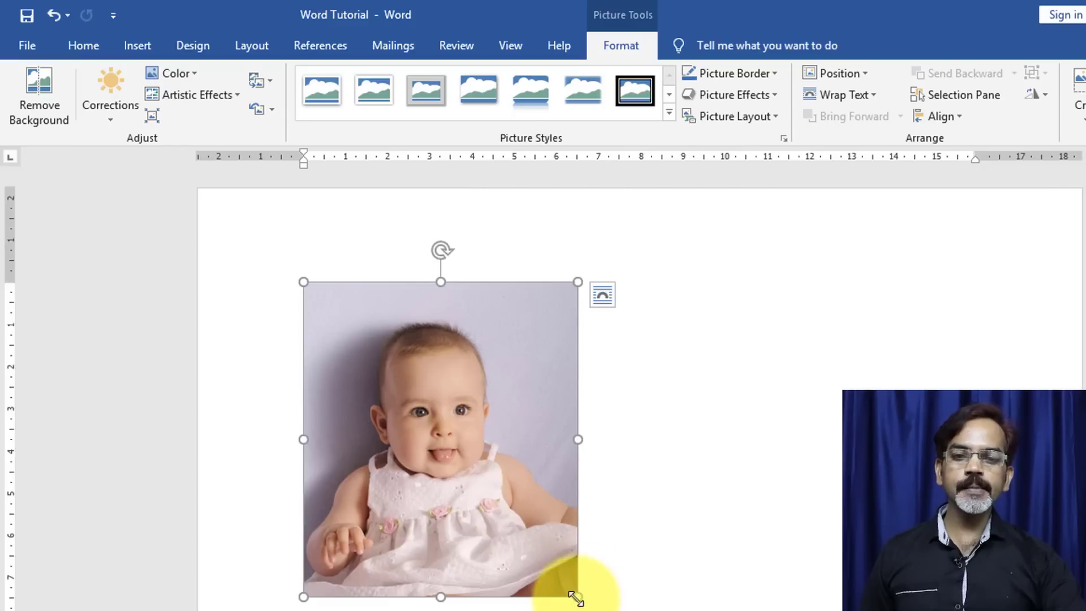
pyautogui.moveTo(575, 597); pyautogui.dragTo(650, 610)
pyautogui.click(537, 550)
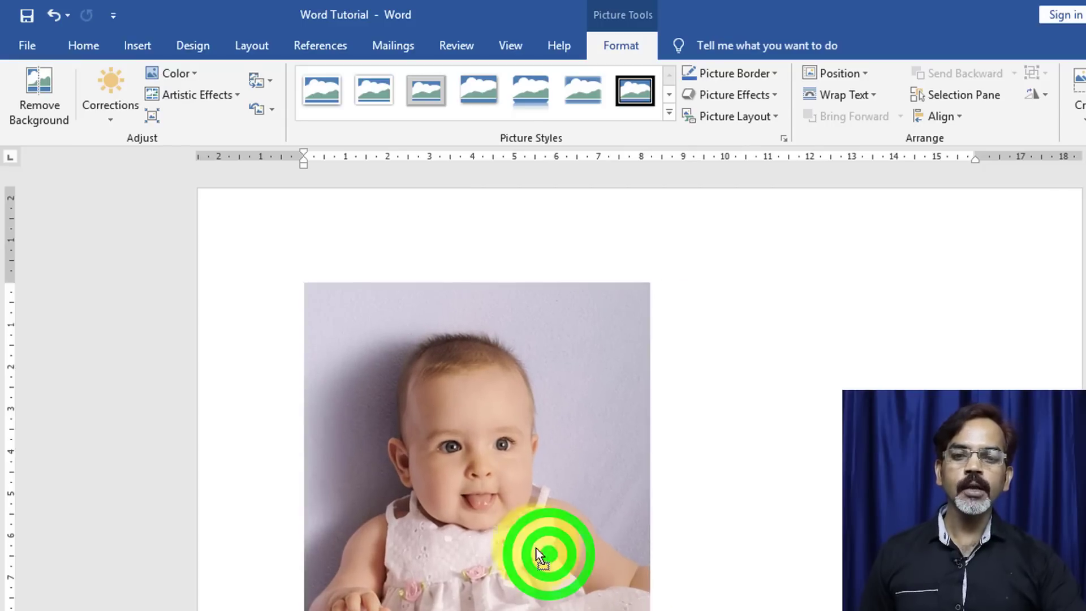
pyautogui.moveTo(536, 548); pyautogui.dragTo(510, 535)
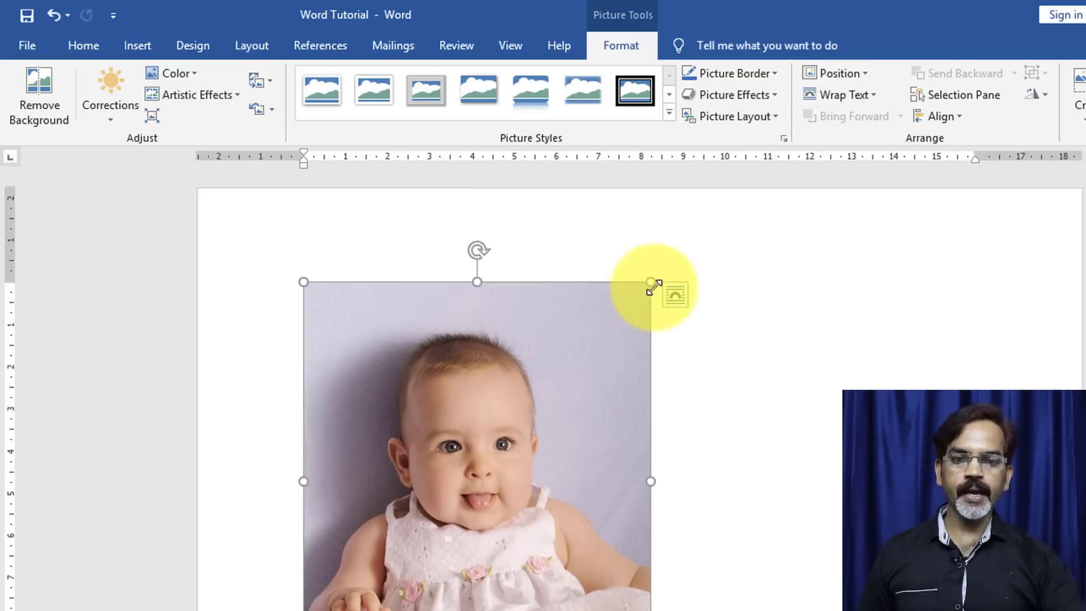
pyautogui.moveTo(651, 283); pyautogui.dragTo(669, 266)
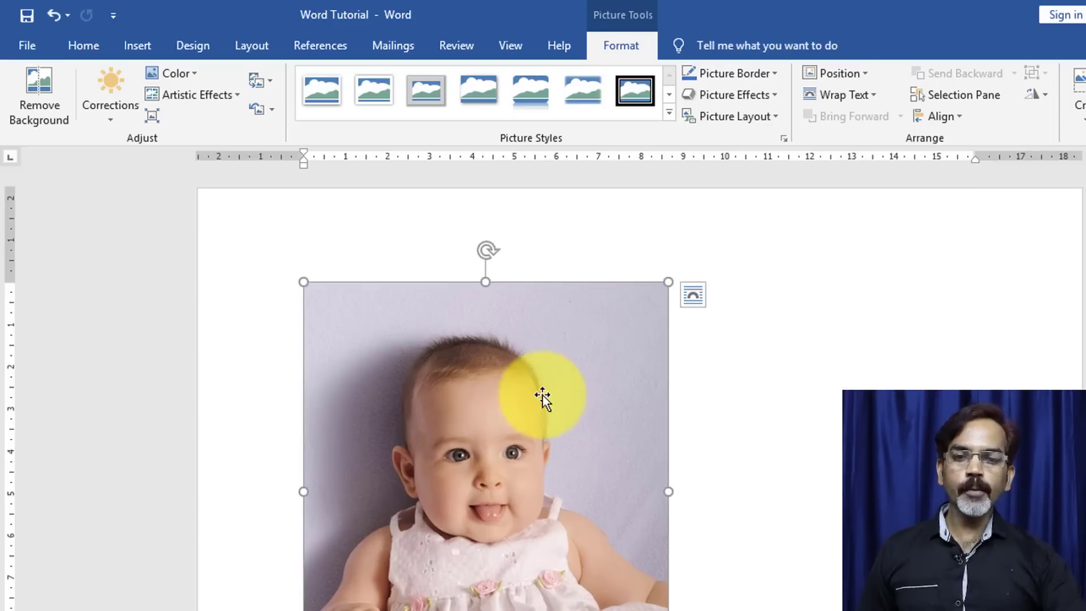
# Start background removal on the baby picture and extend the selection frame to the picture's side and lower edges, enclosing the whole baby.
pyautogui.scroll(-1, 538, 490)
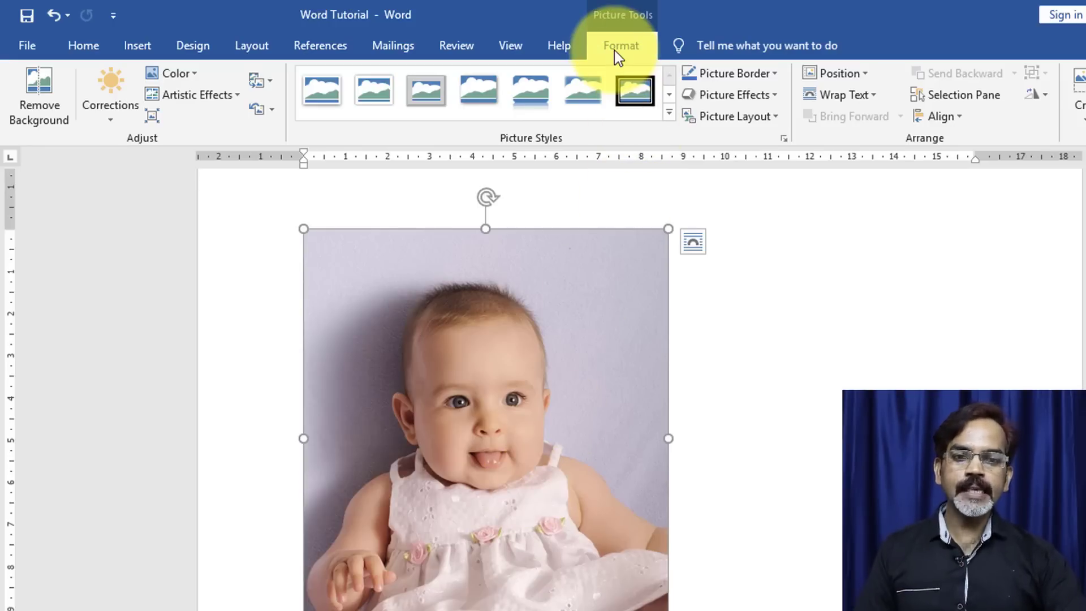
pyautogui.click(1026, 332)
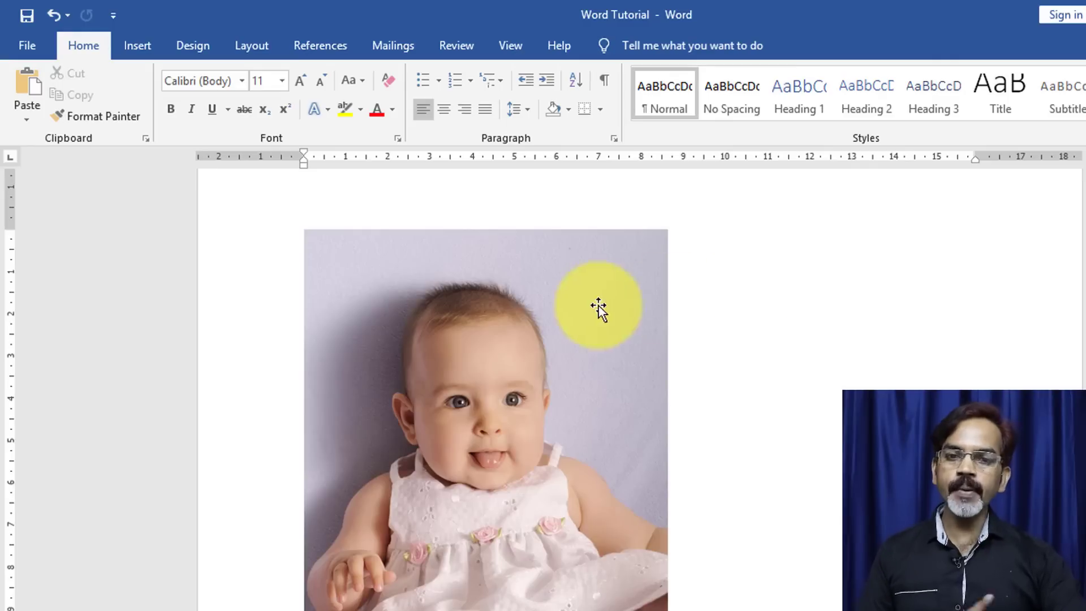
pyautogui.click(575, 340)
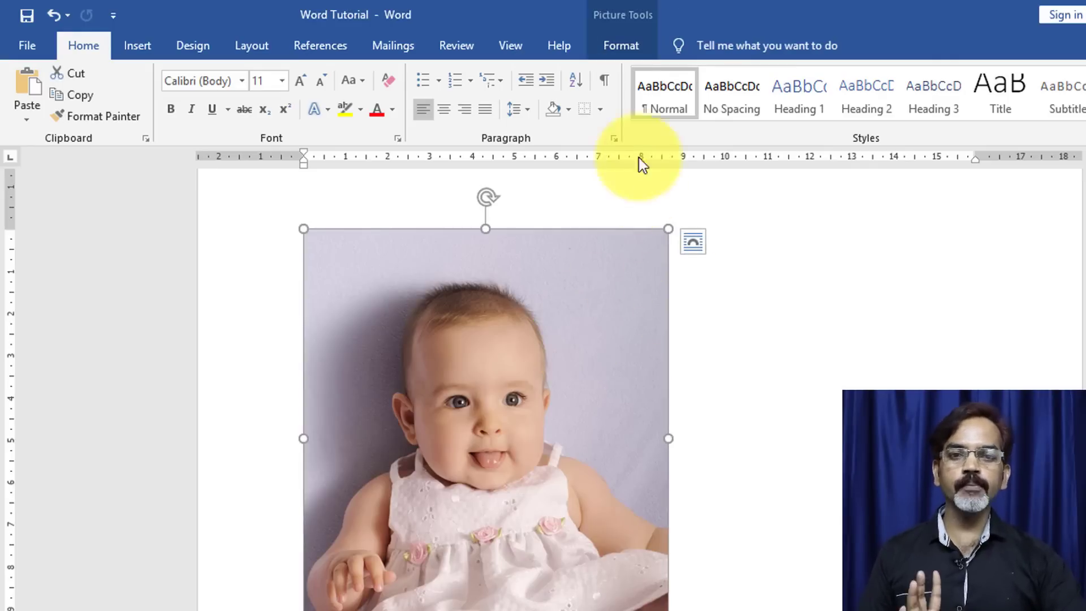
pyautogui.click(619, 44)
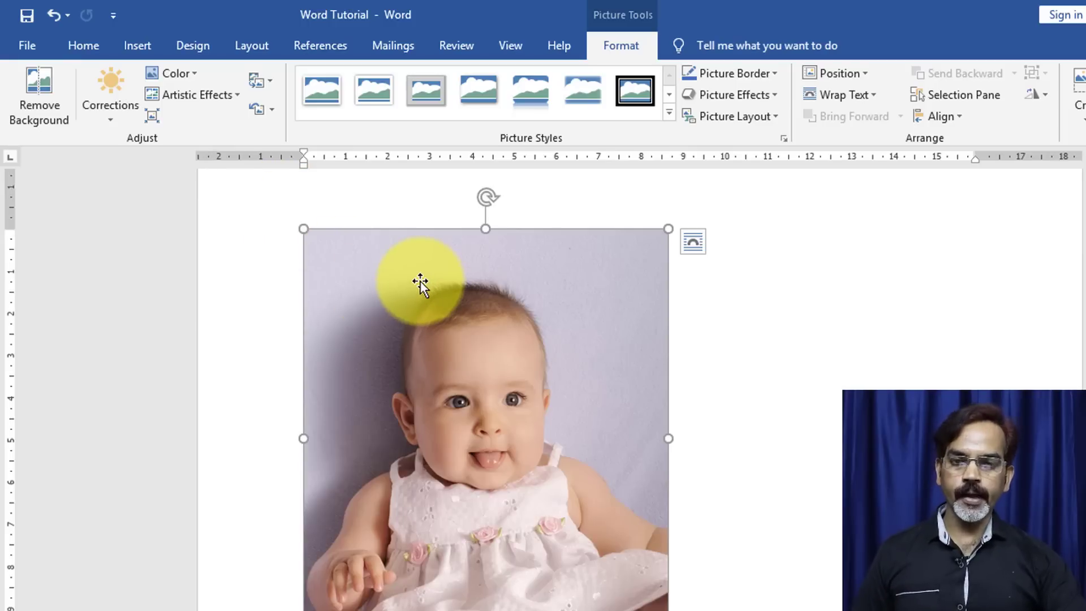
pyautogui.click(47, 103)
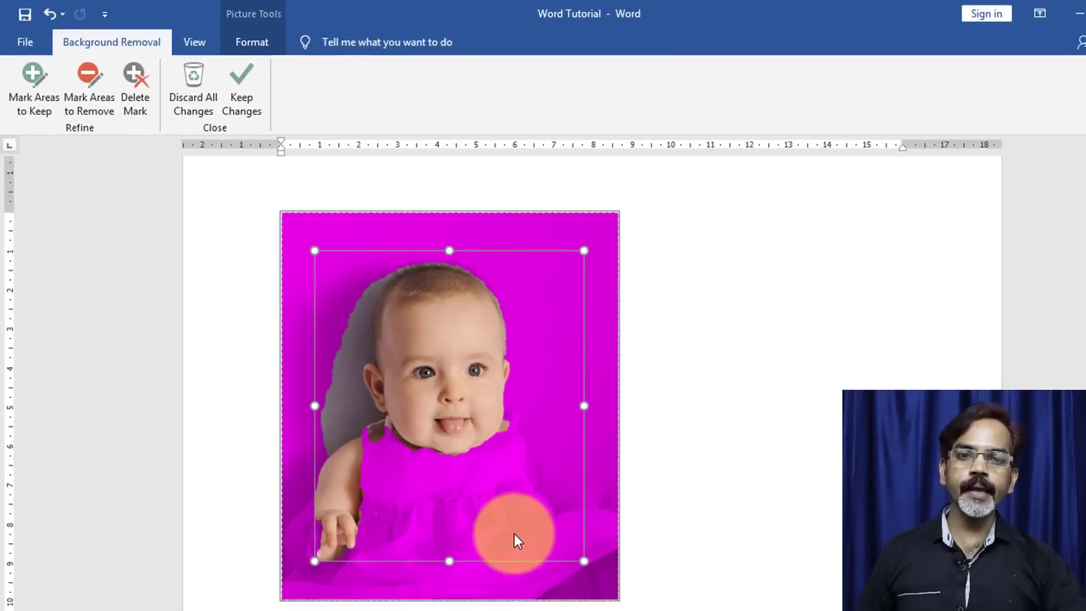
pyautogui.moveTo(582, 560); pyautogui.dragTo(615, 591)
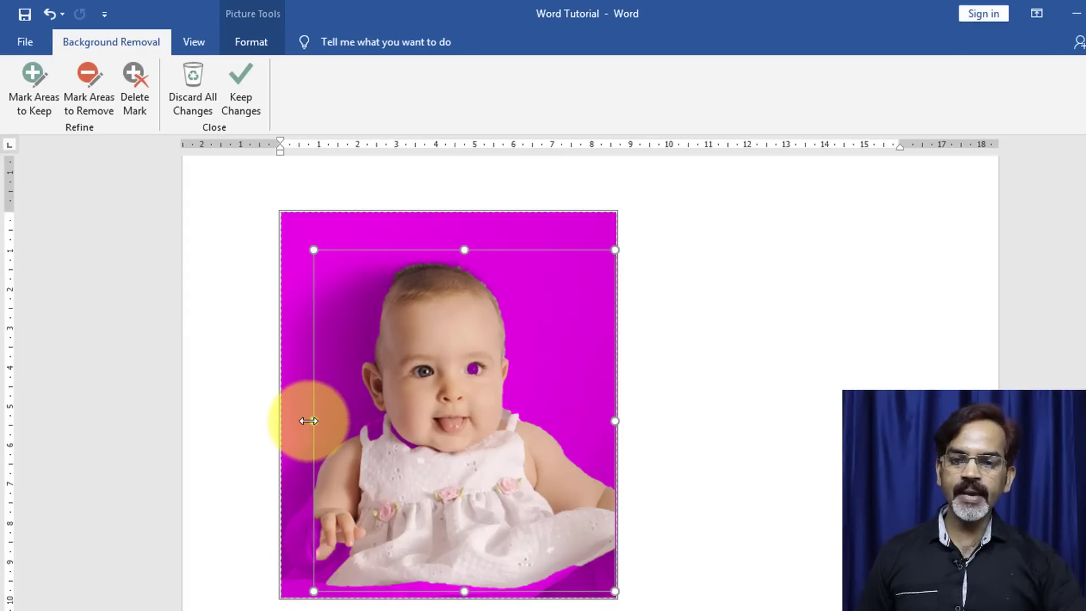
pyautogui.moveTo(313, 421); pyautogui.dragTo(286, 423)
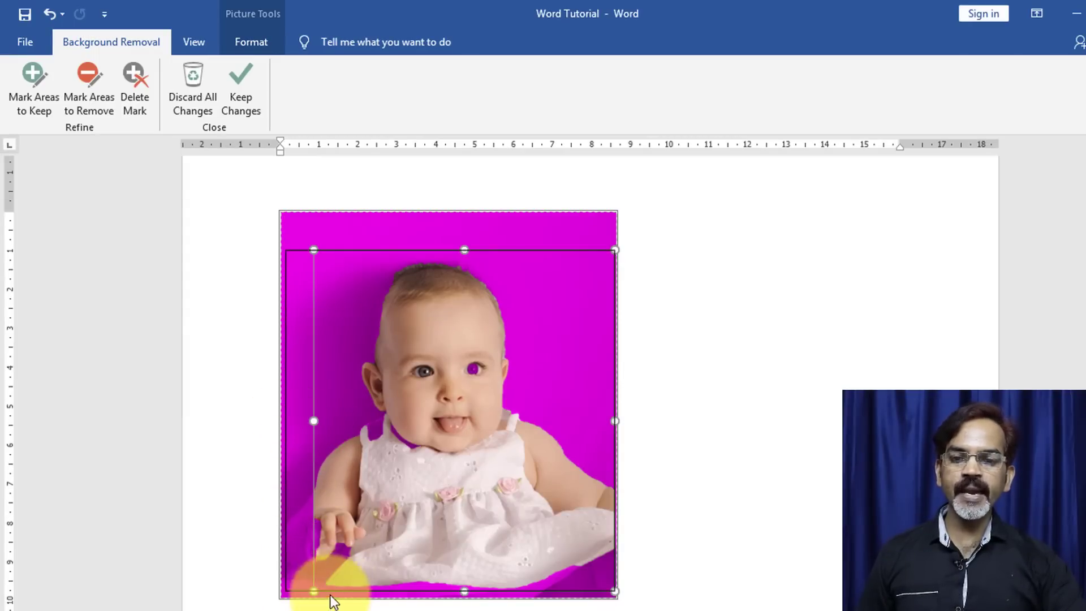
pyautogui.moveTo(450, 591); pyautogui.dragTo(451, 600)
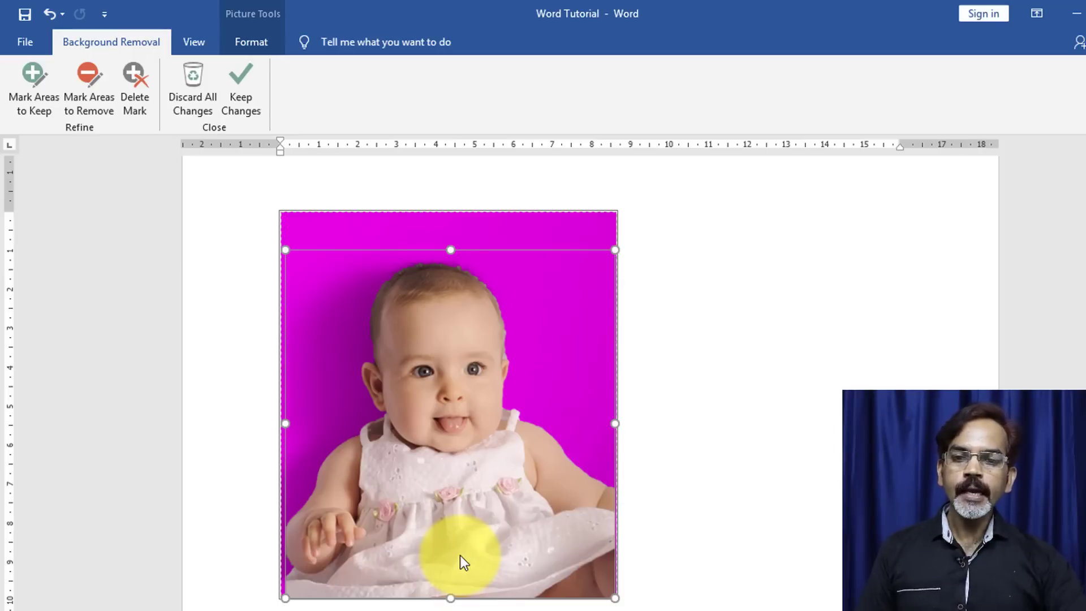
pyautogui.moveTo(282, 426); pyautogui.dragTo(279, 424)
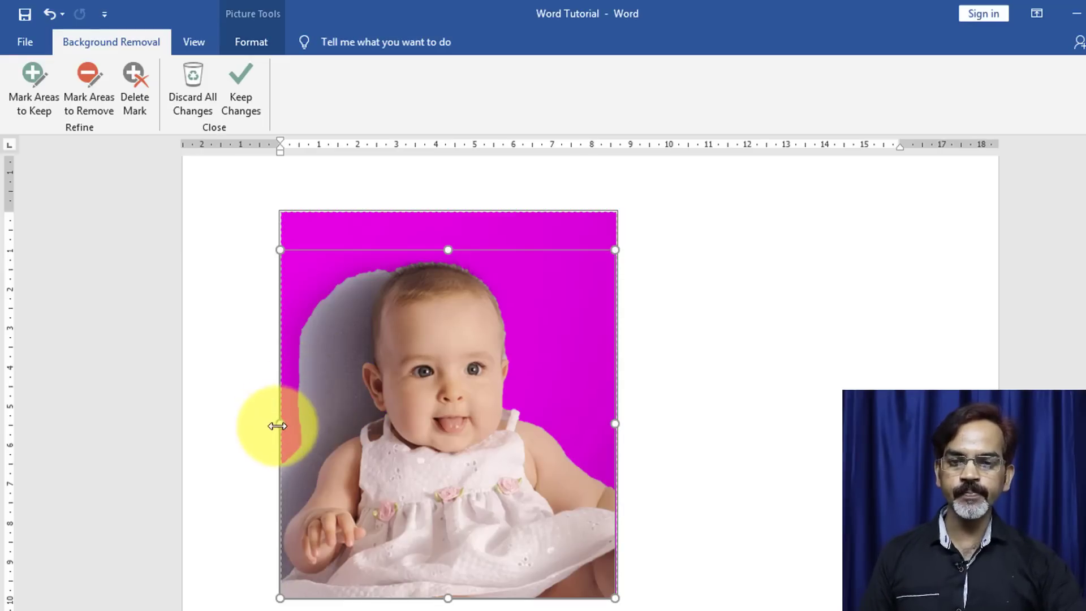
pyautogui.moveTo(276, 427); pyautogui.dragTo(282, 427)
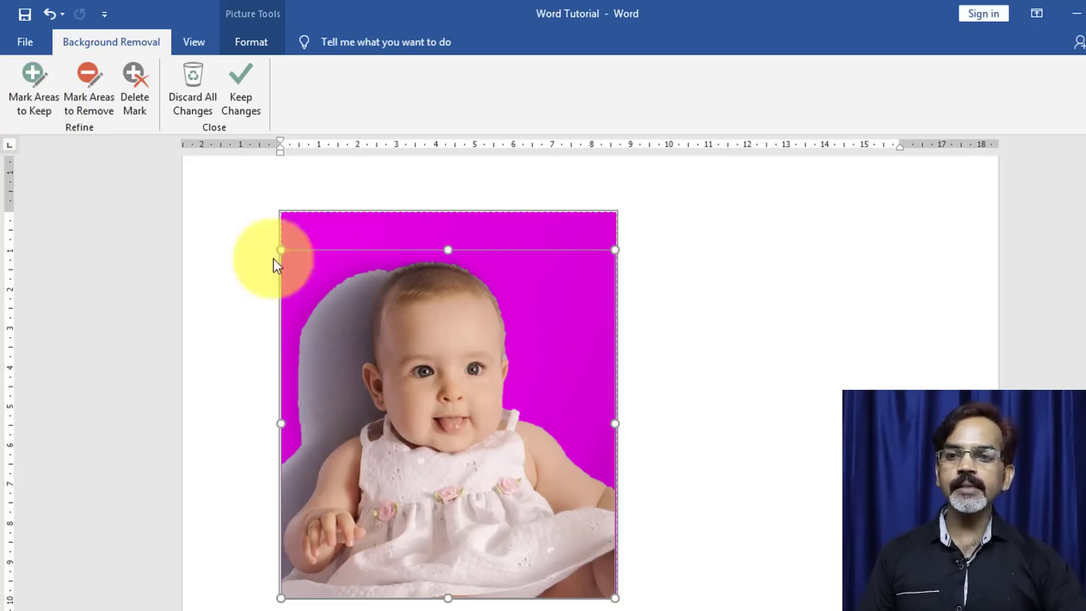
# Mark the grey shadow area beside the baby's head and ear for removal with three strokes.
pyautogui.click(33, 87)
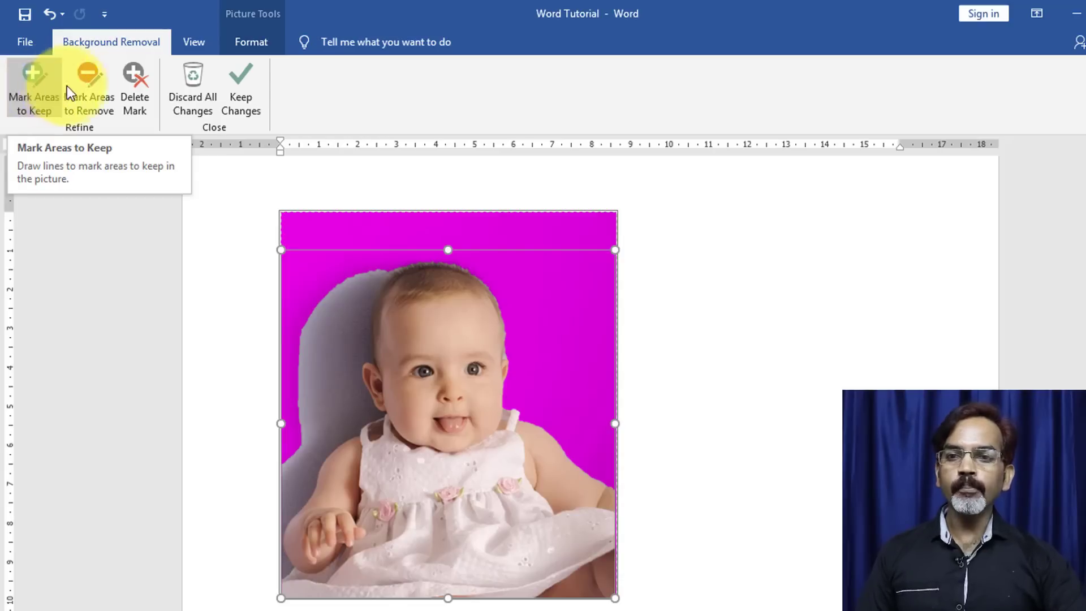
pyautogui.click(99, 107)
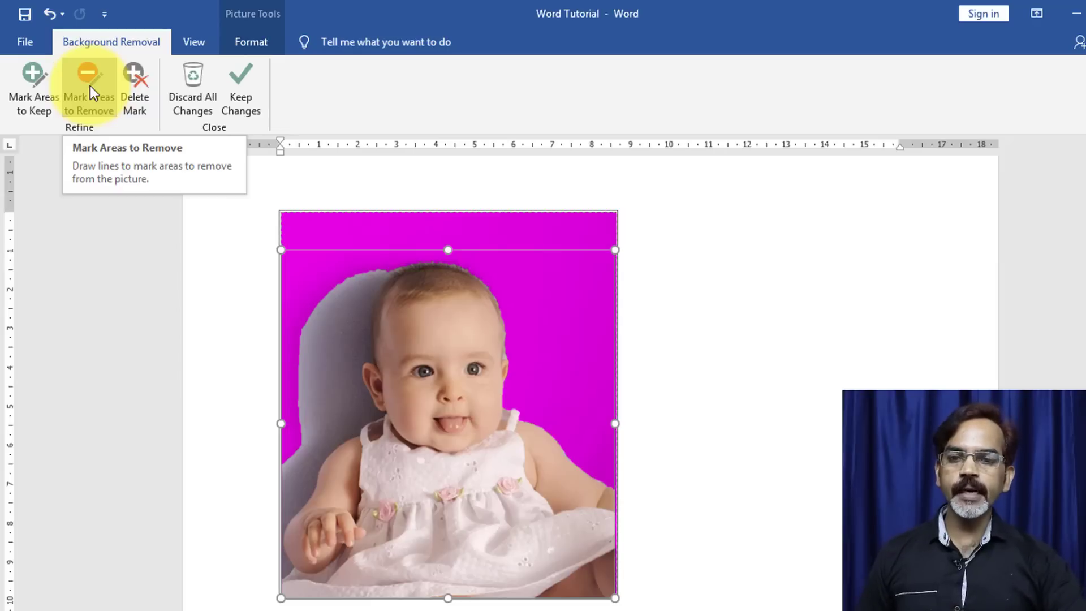
pyautogui.click(367, 281)
pyautogui.moveTo(368, 279)
pyautogui.mouseDown()
pyautogui.moveTo(325, 323)
pyautogui.moveTo(309, 395)
pyautogui.mouseUp()
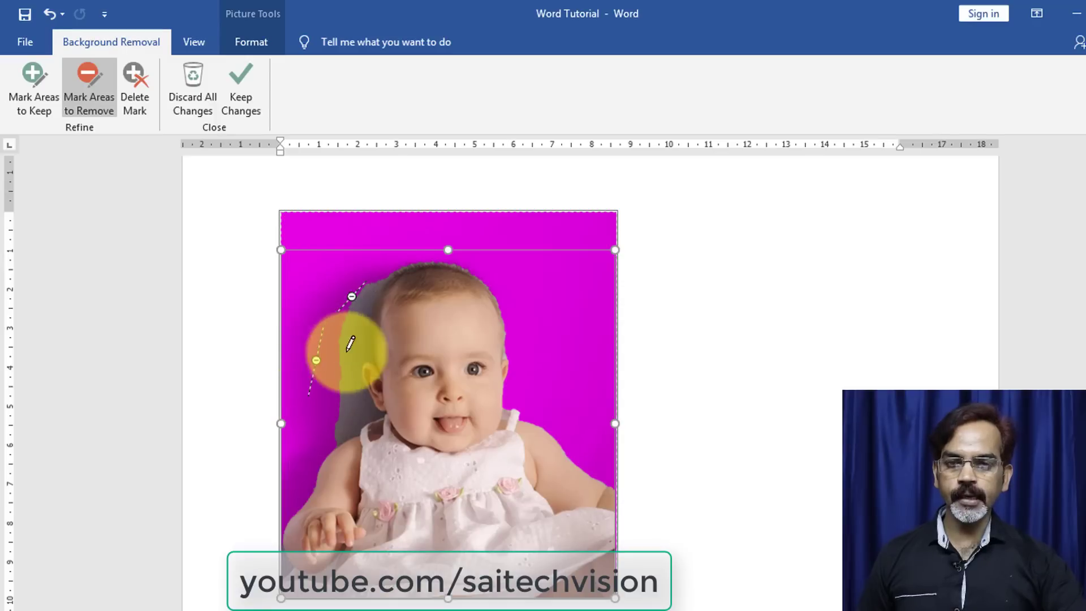
pyautogui.moveTo(357, 328); pyautogui.dragTo(356, 343)
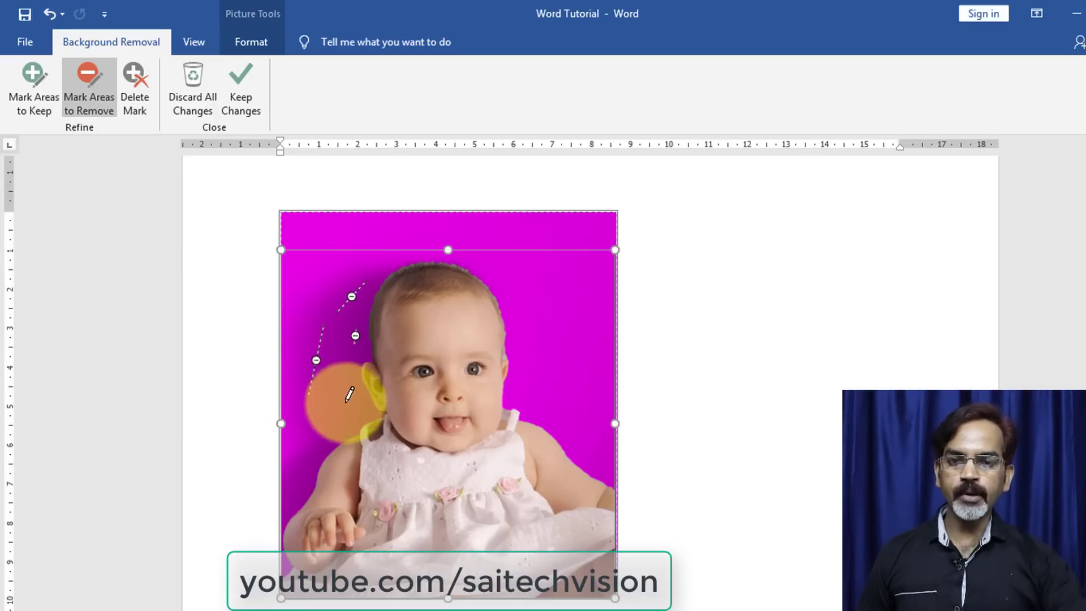
# Mark five spots along the upper outline of the baby's hair as areas to remove.
pyautogui.click(413, 262)
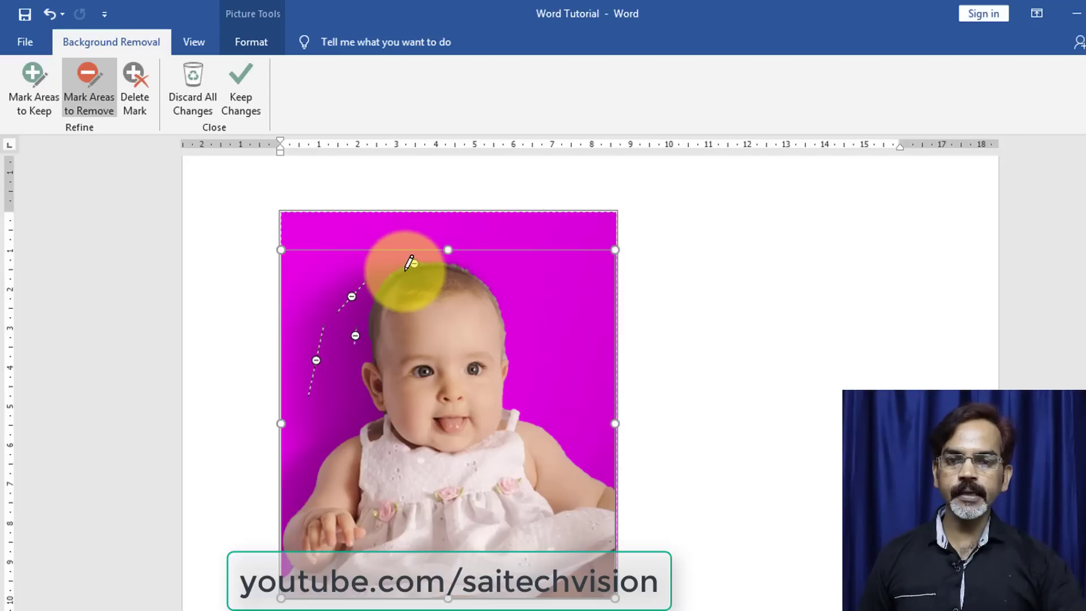
pyautogui.click(401, 271)
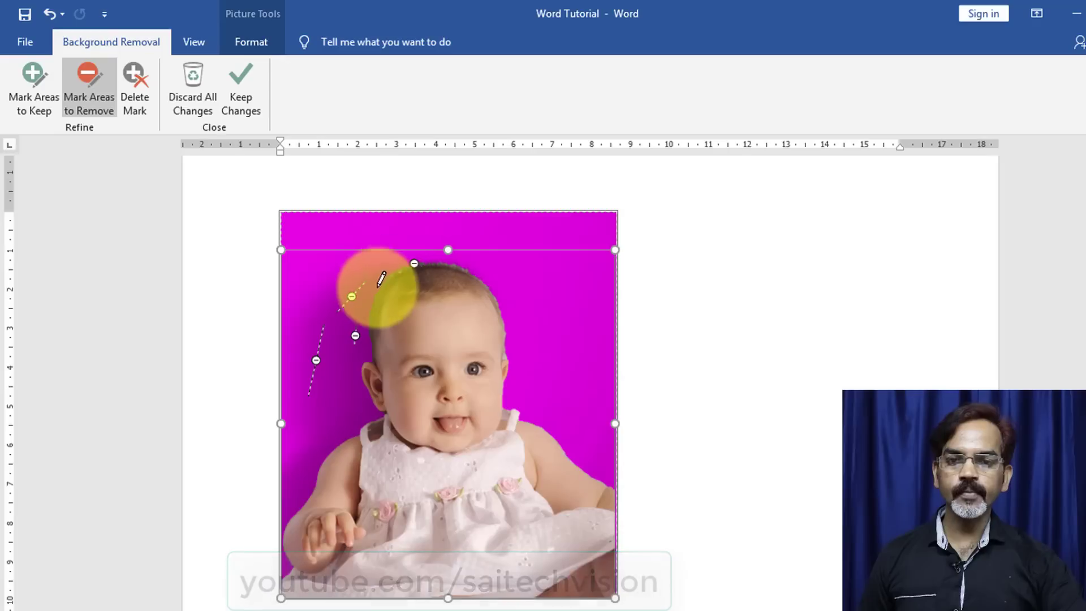
pyautogui.click(449, 266)
pyautogui.click(469, 274)
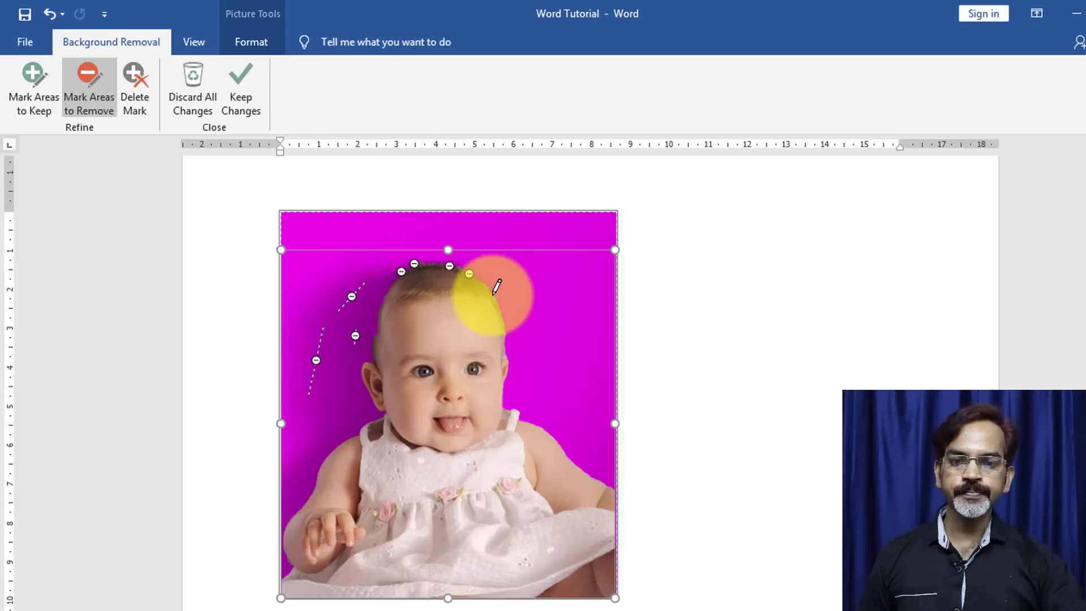
pyautogui.click(493, 296)
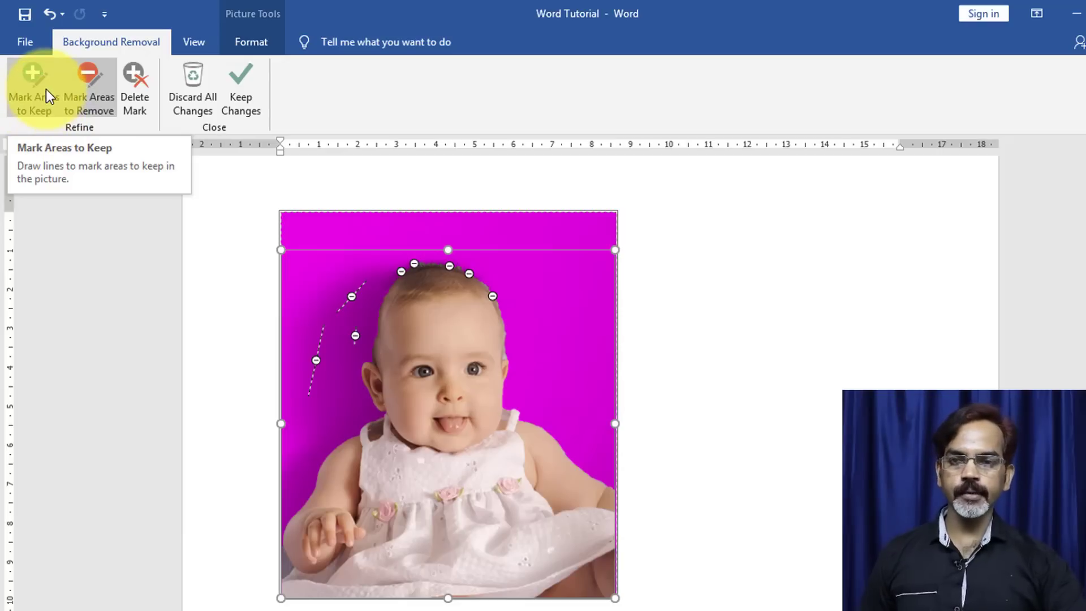
# Delete the two dashed removal marks in the shadow beside the head, and undo the last deletion.
pyautogui.click(89, 91)
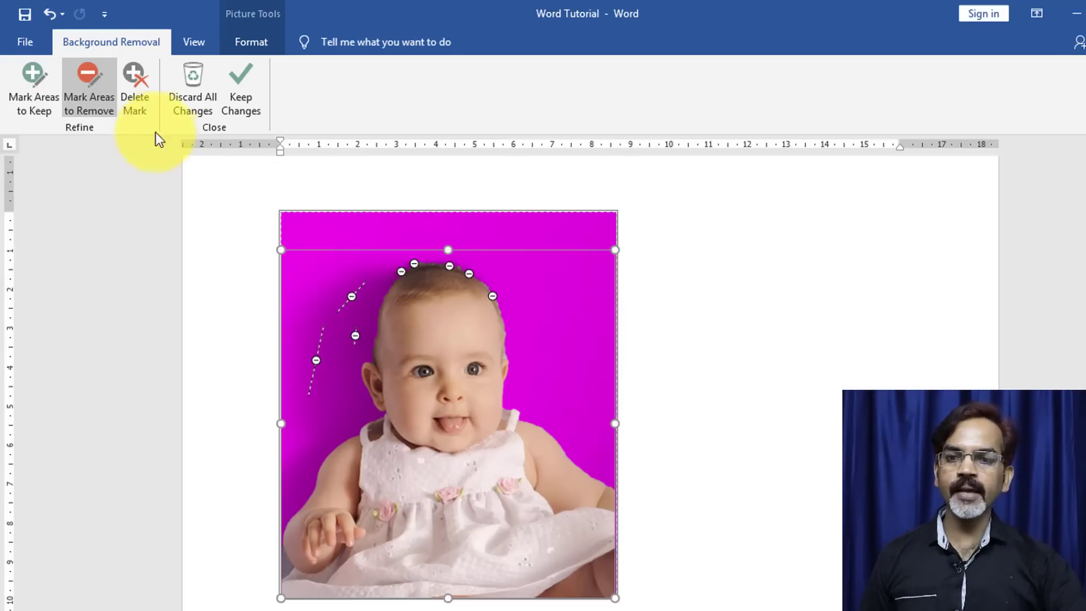
pyautogui.click(134, 76)
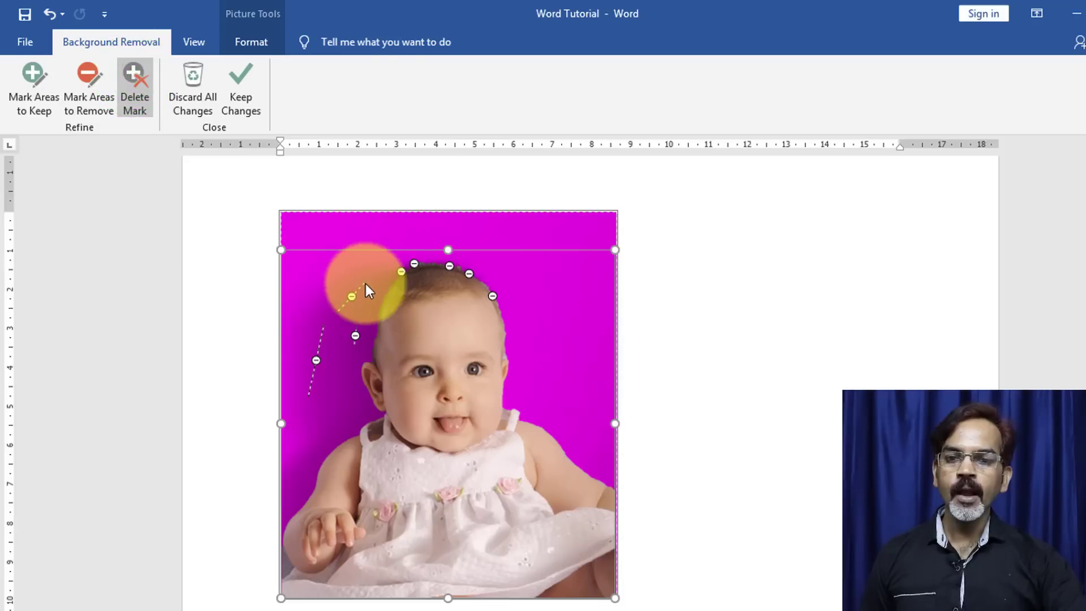
pyautogui.click(353, 297)
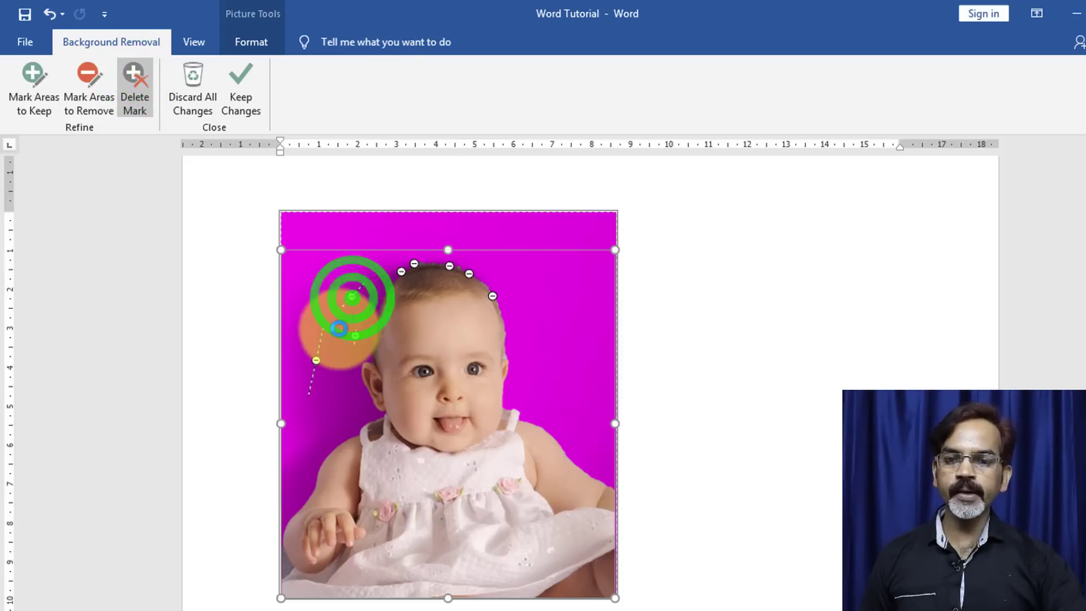
pyautogui.click(317, 361)
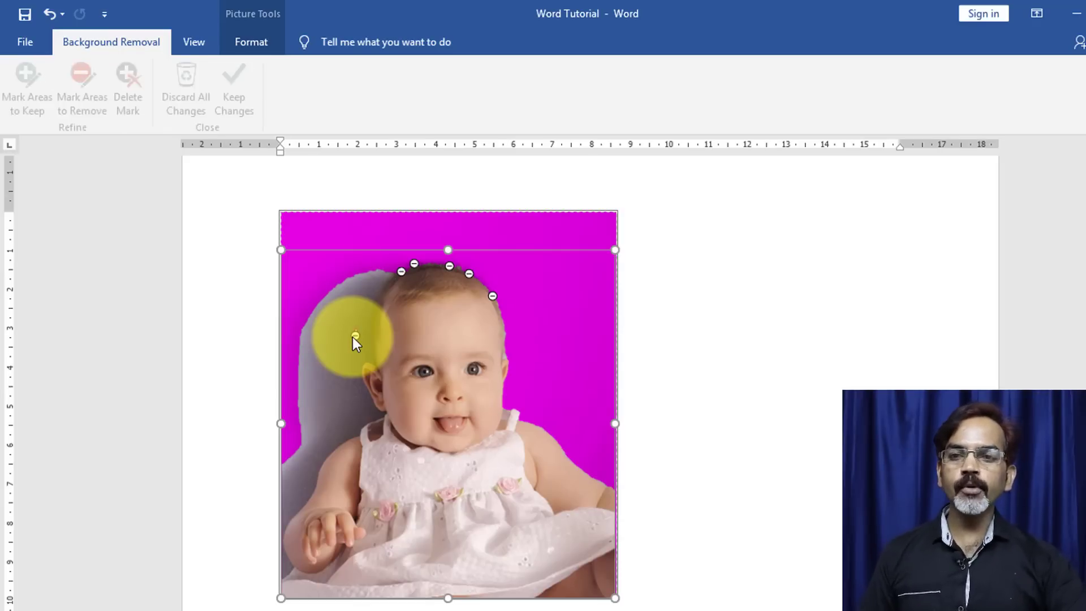
pyautogui.hotkey('ctrl', 'z')
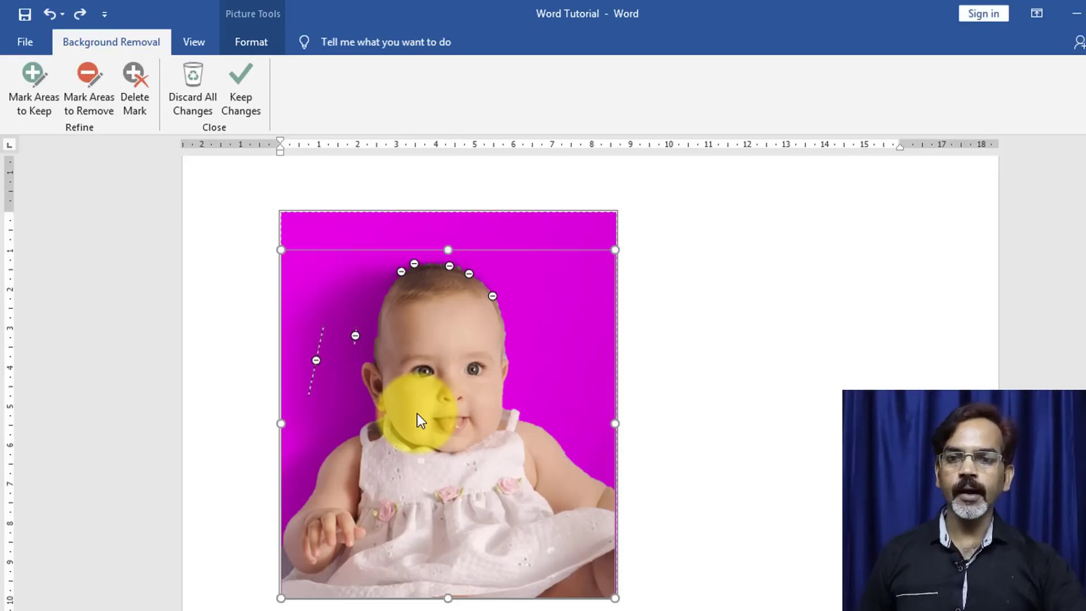
# Keep the background removal on the baby picture, reopen it and discard all changes to restore the original background.
pyautogui.click(246, 97)
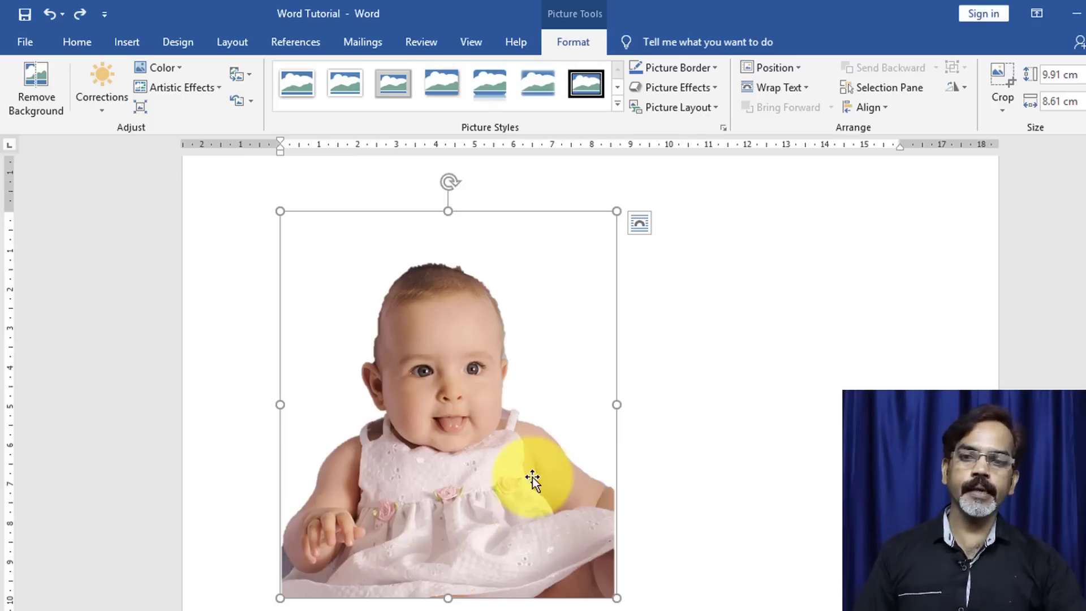
pyautogui.click(45, 91)
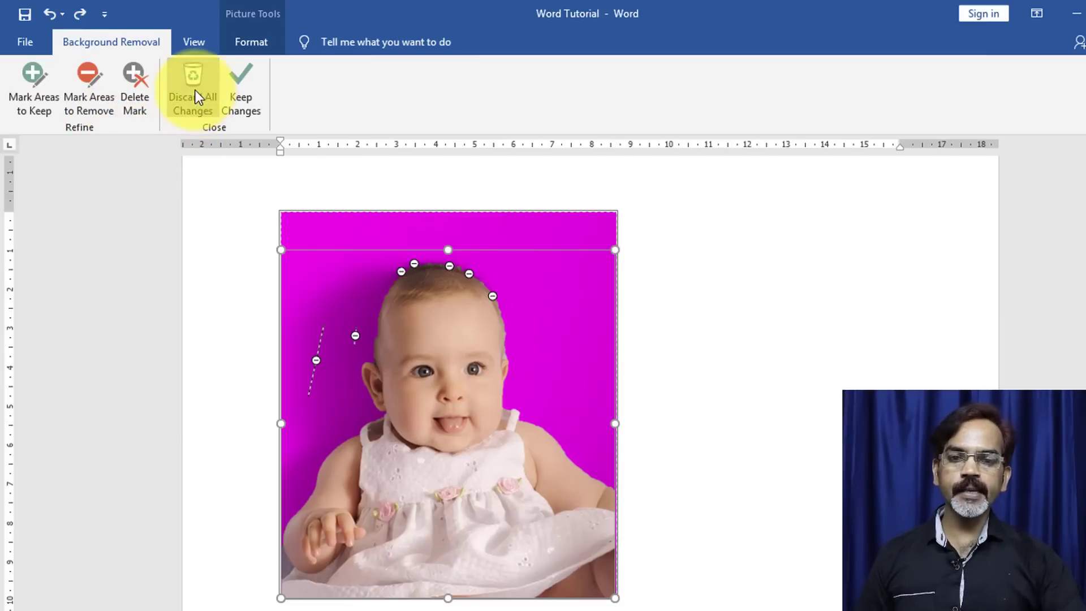
pyautogui.click(196, 90)
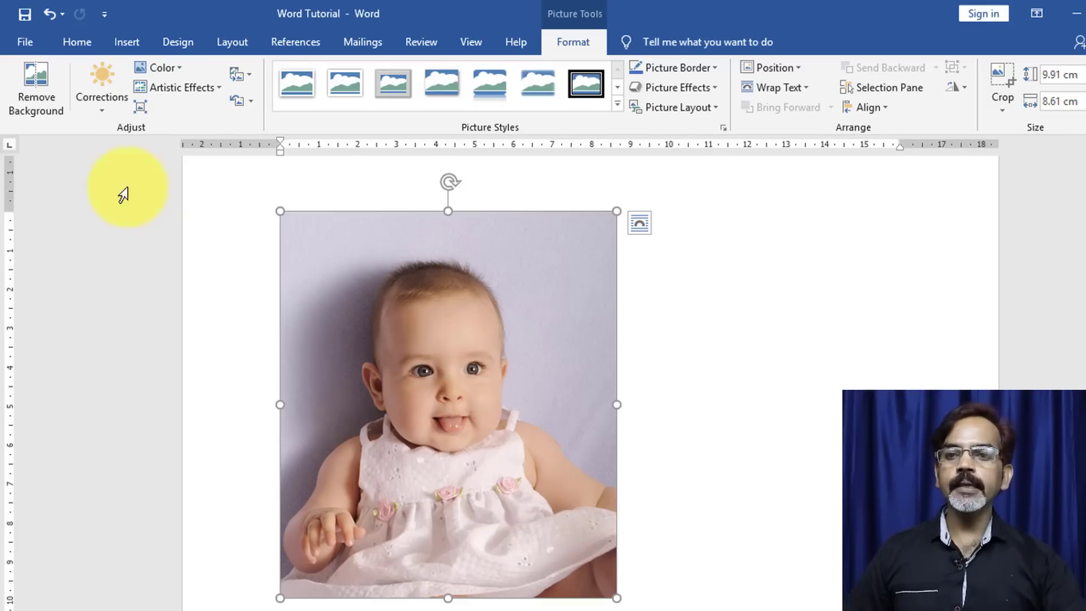
# Apply the correction preset Brightness: 0% (Normal) Contrast: +20% to the baby picture and undo it.
pyautogui.click(100, 108)
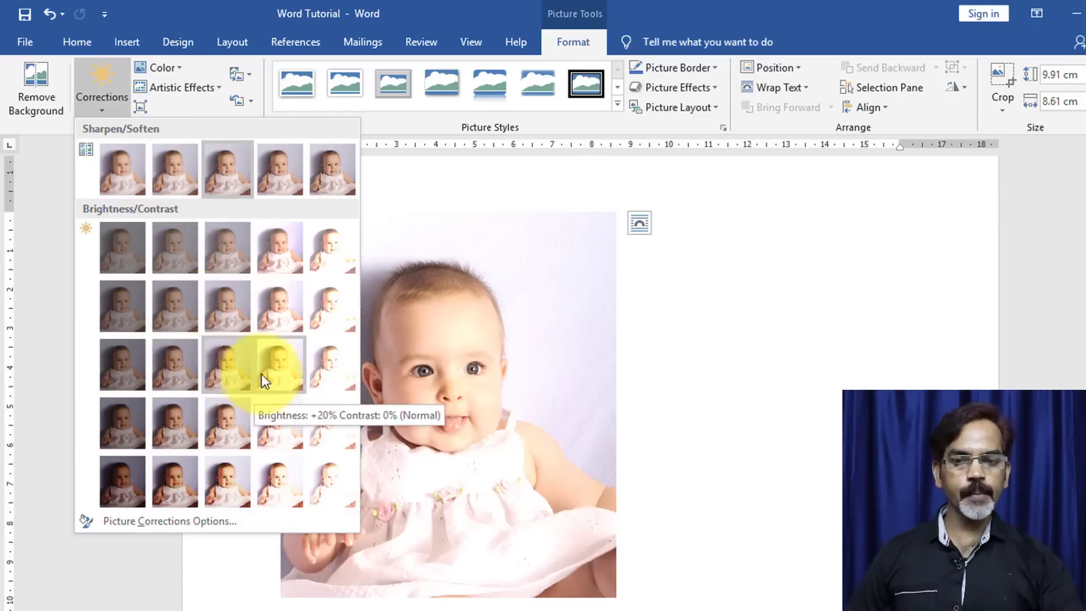
pyautogui.click(251, 337)
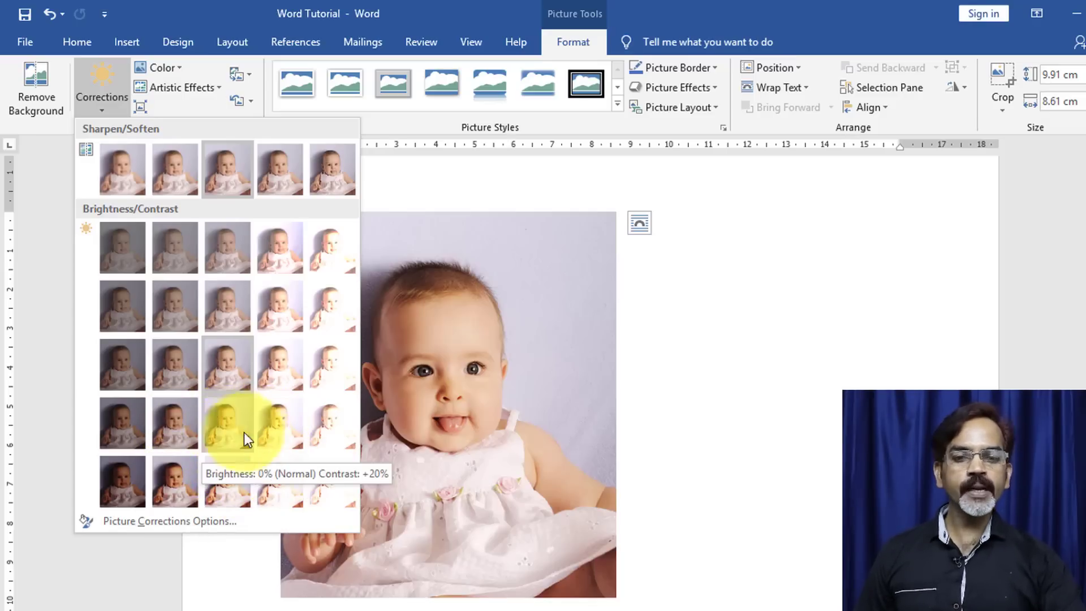
pyautogui.click(228, 422)
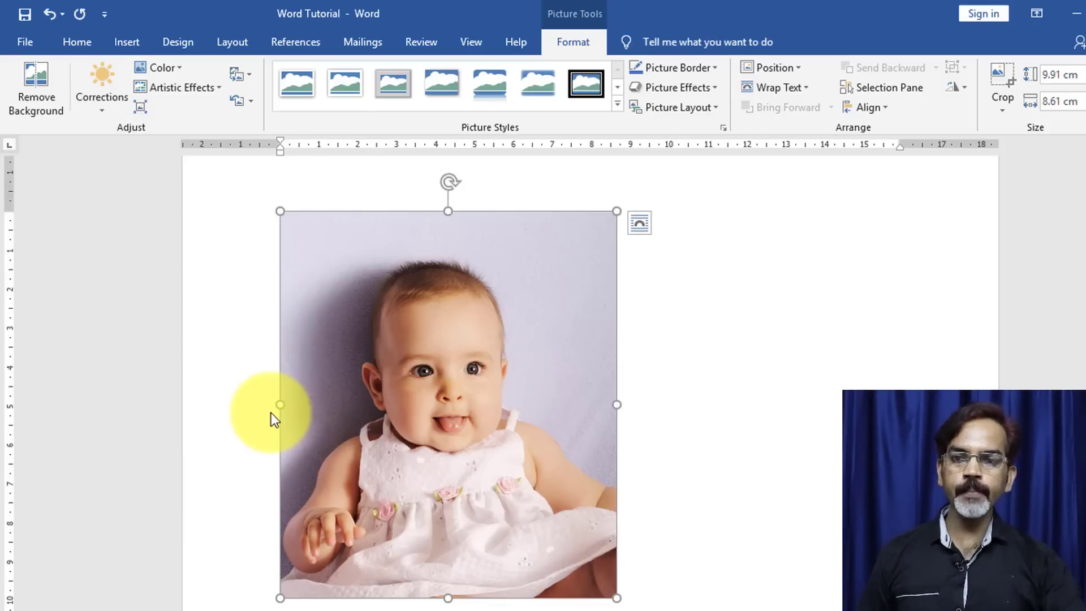
pyautogui.hotkey('ctrl', 'z')
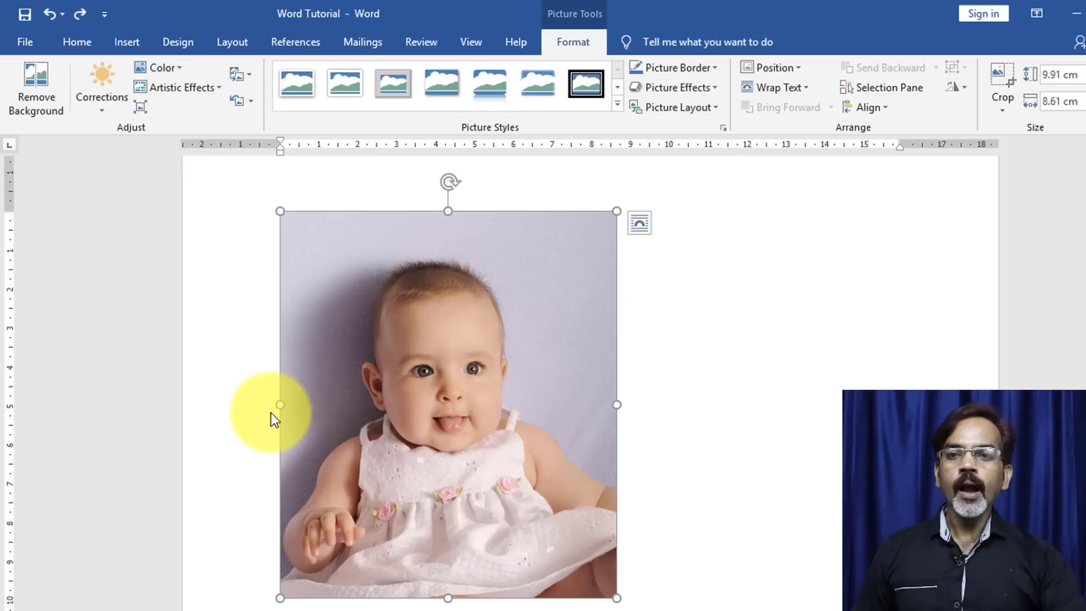
# Show the detailed picture correction options and position the picture at the upper right of the page with text wrapping.
pyautogui.click(100, 115)
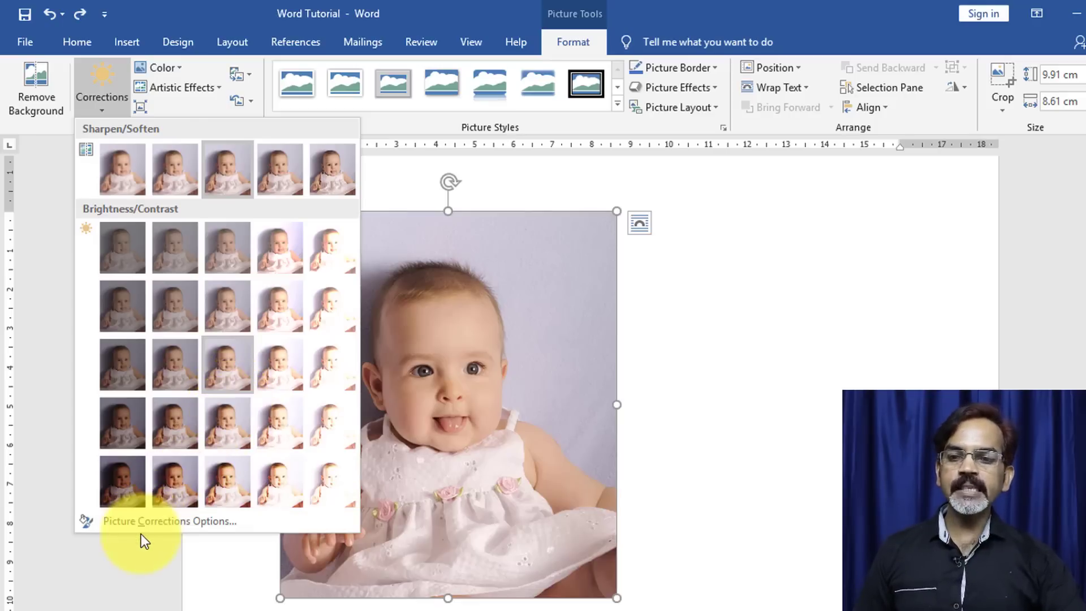
pyautogui.click(148, 520)
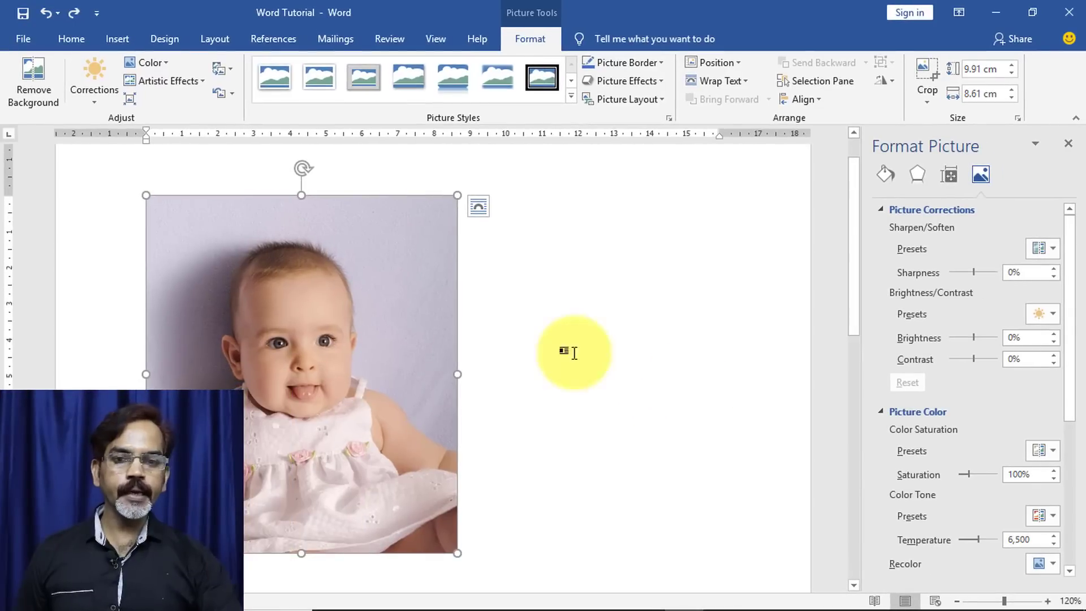
pyautogui.click(735, 63)
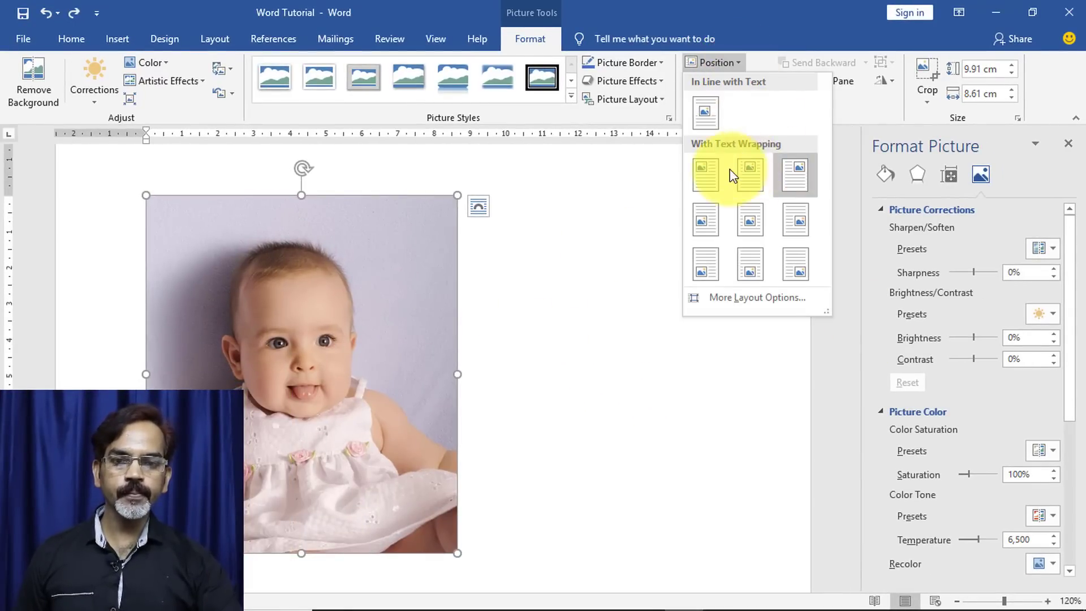
pyautogui.click(750, 172)
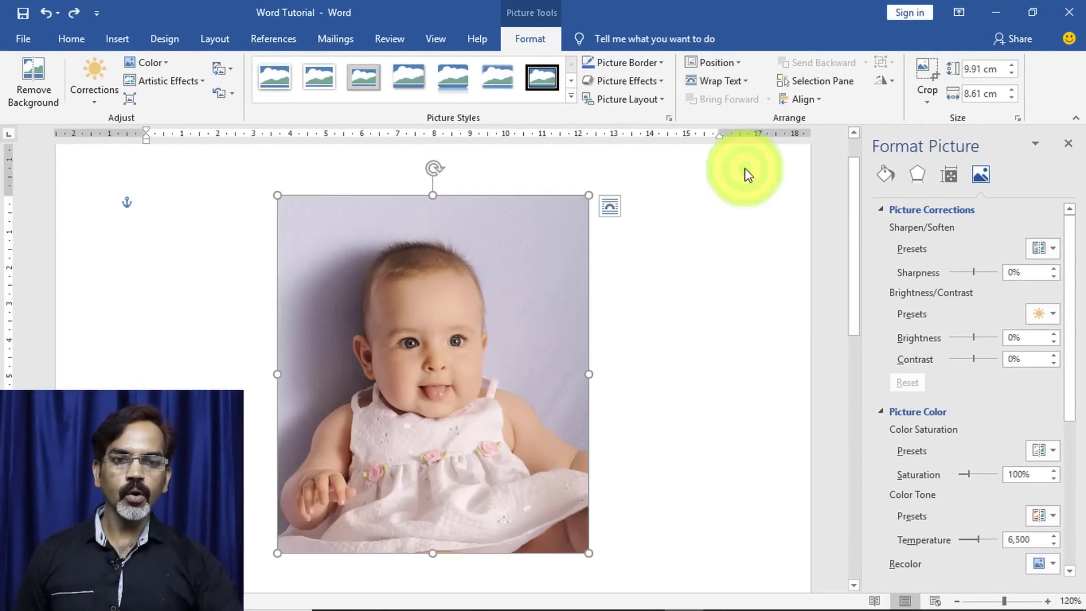
pyautogui.click(734, 63)
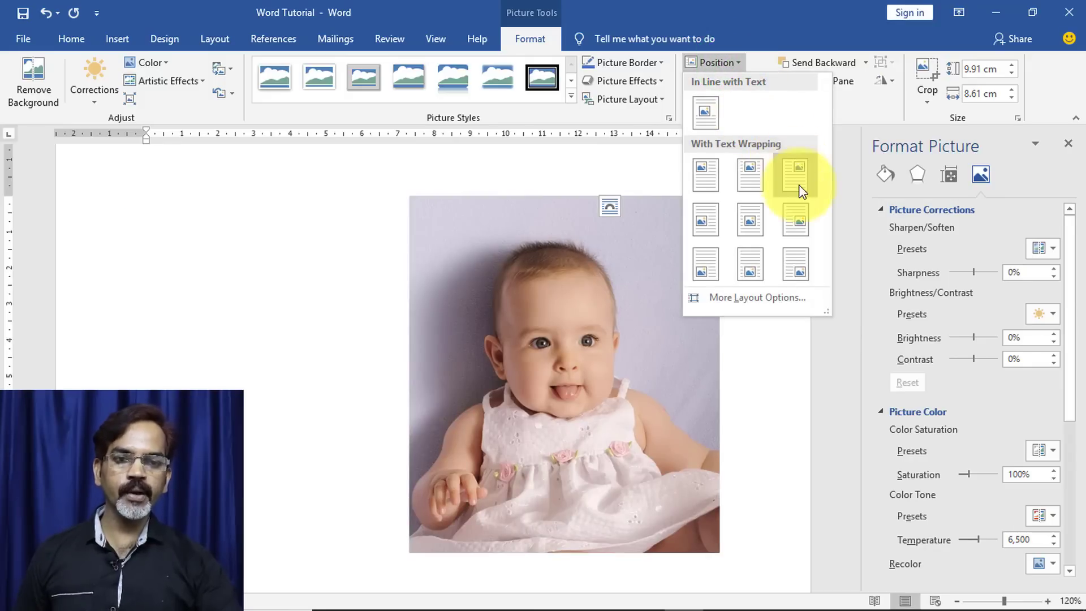
pyautogui.click(795, 176)
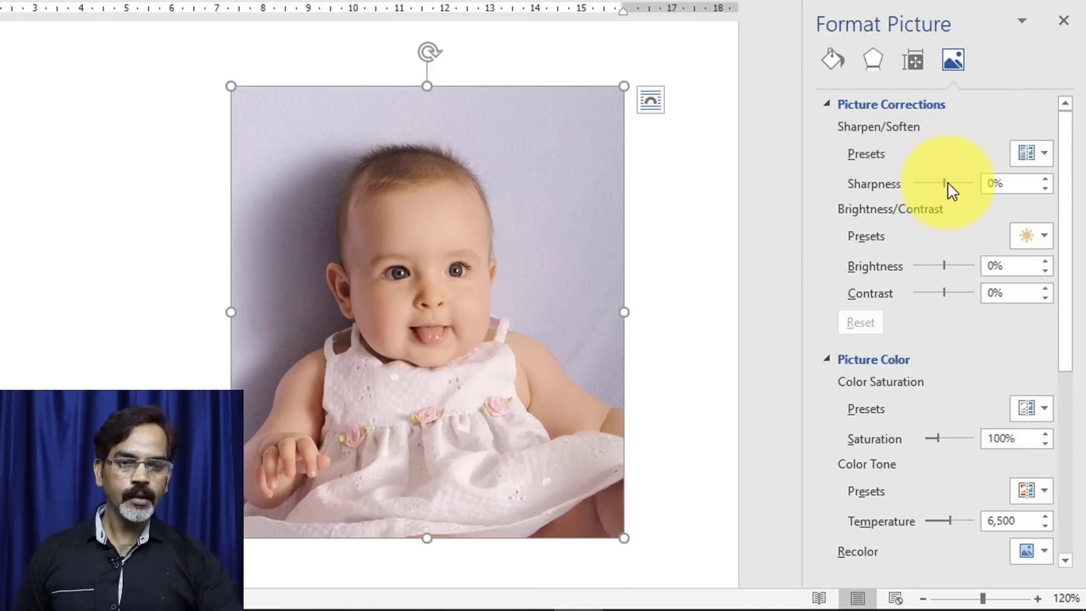
# Collapse the Picture Color and Crop settings, leaving only the Picture Corrections settings expanded.
pyautogui.click(825, 361)
pyautogui.click(827, 386)
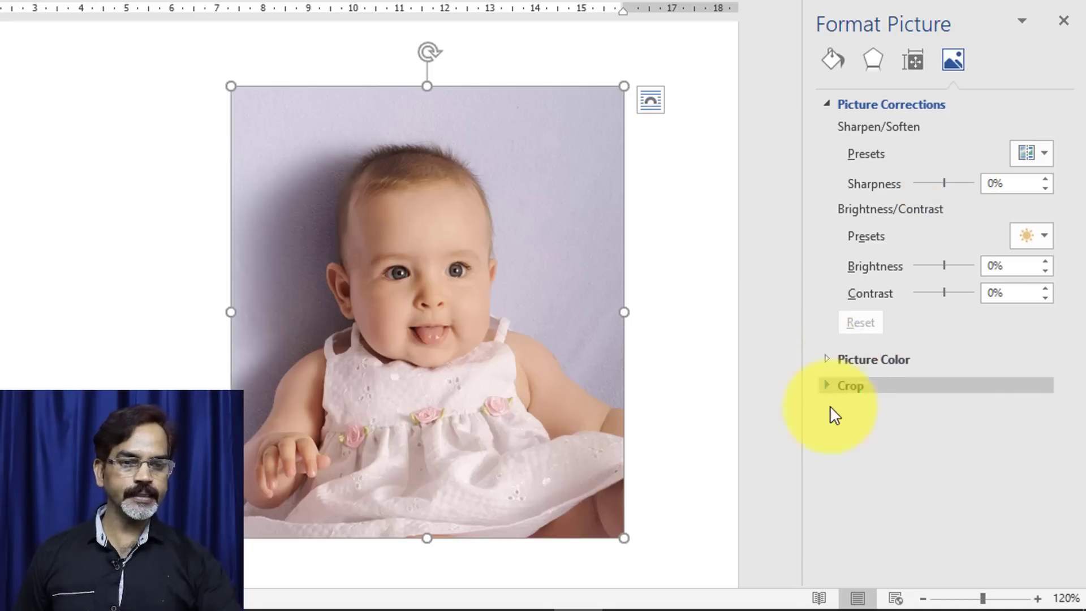
pyautogui.click(831, 105)
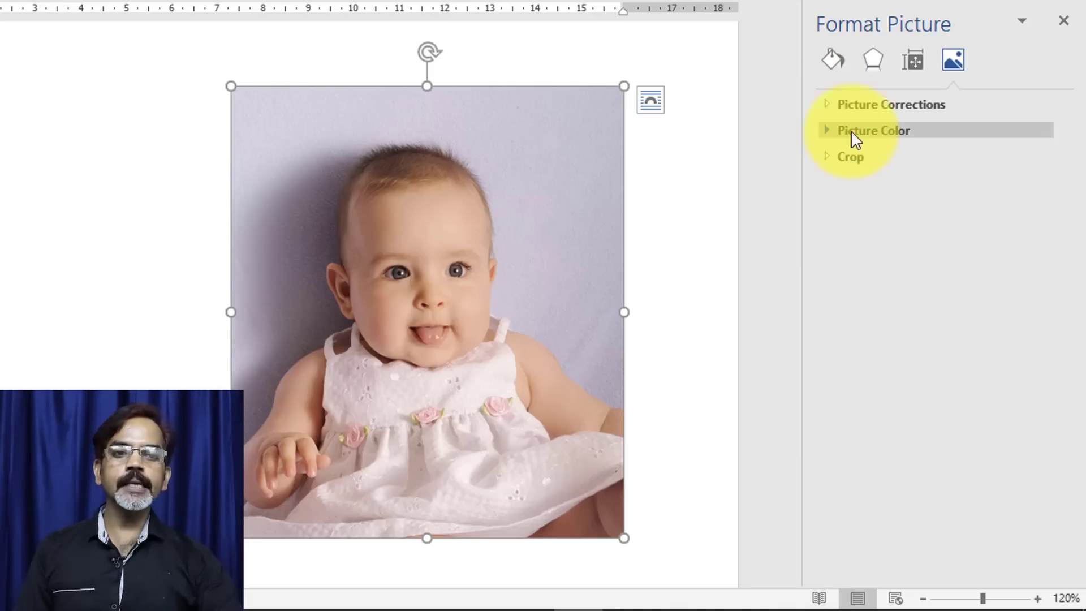
pyautogui.click(828, 104)
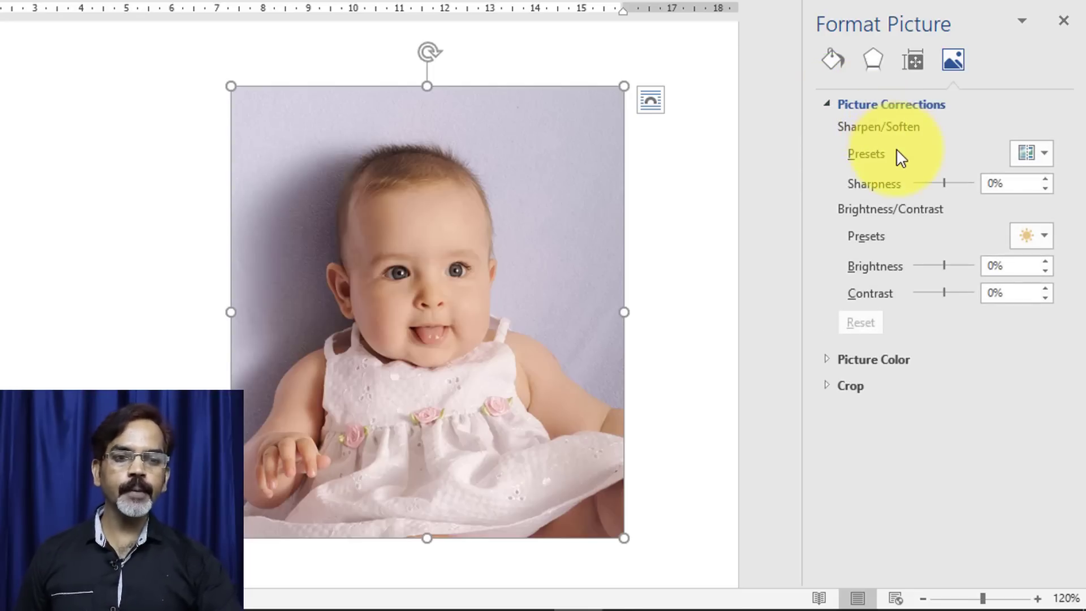
# Increase the baby picture's sharpness to 62%.
pyautogui.click(943, 182)
pyautogui.moveTo(943, 182); pyautogui.dragTo(955, 180)
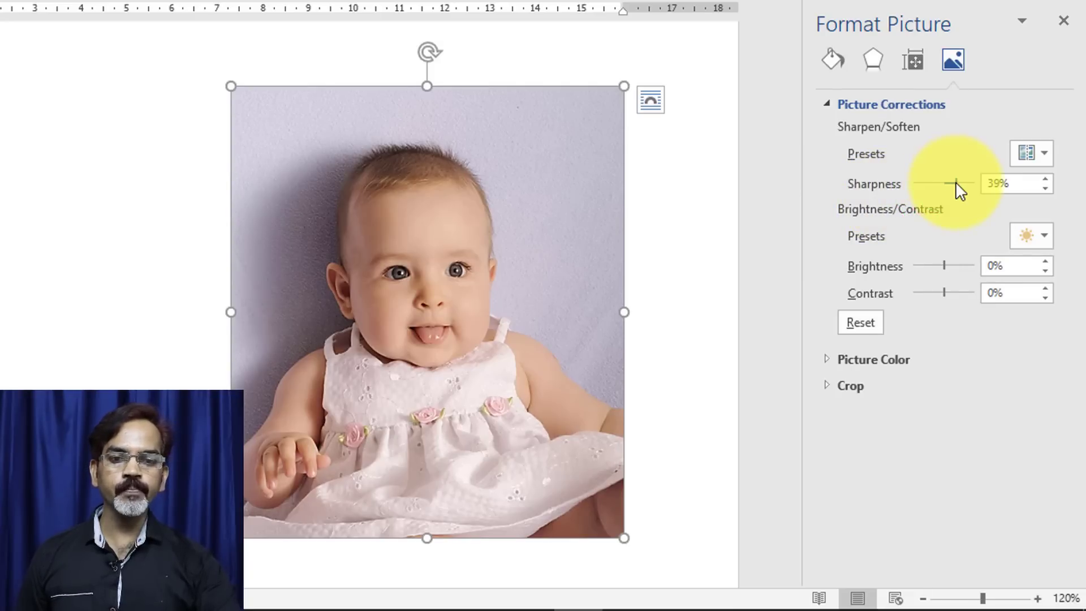
pyautogui.click(1044, 179)
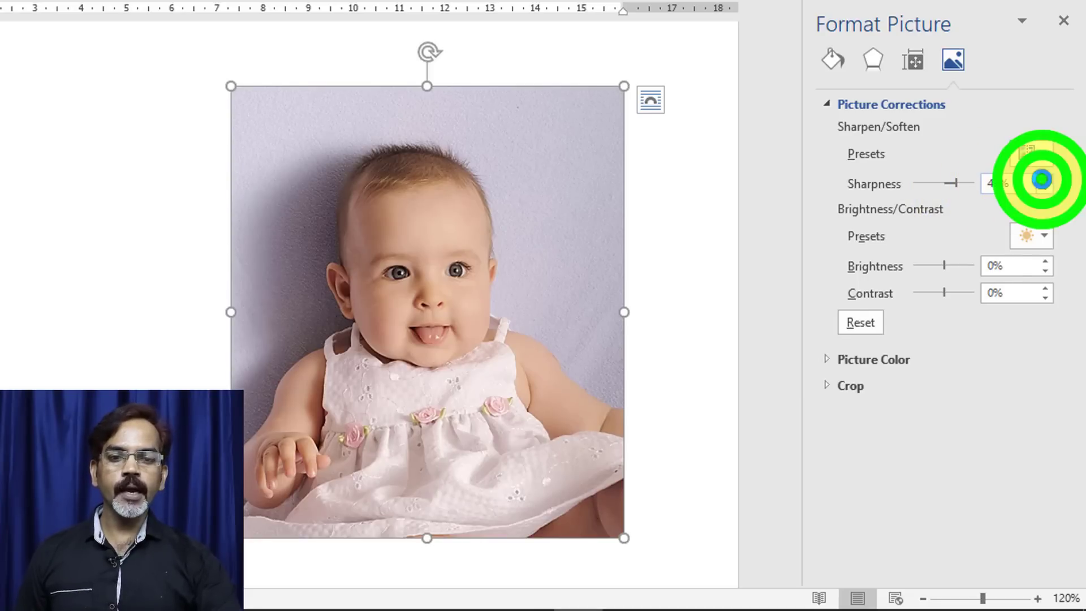
pyautogui.moveTo(1042, 180); pyautogui.dragTo(1042, 180)
pyautogui.click(1042, 178)
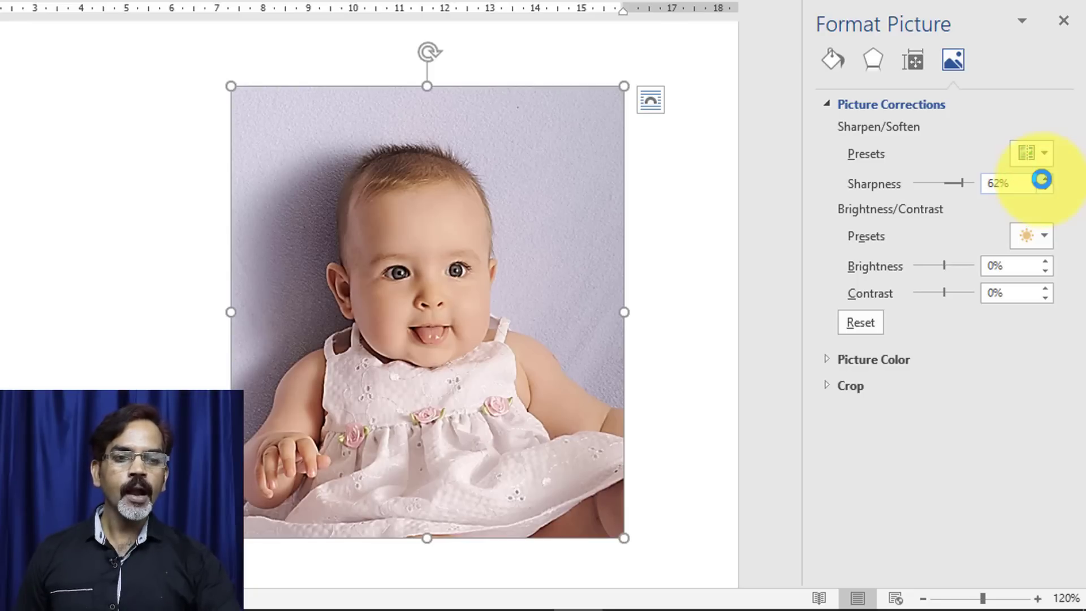
# Lower the baby picture's sharpness to 36%.
pyautogui.click(1047, 187)
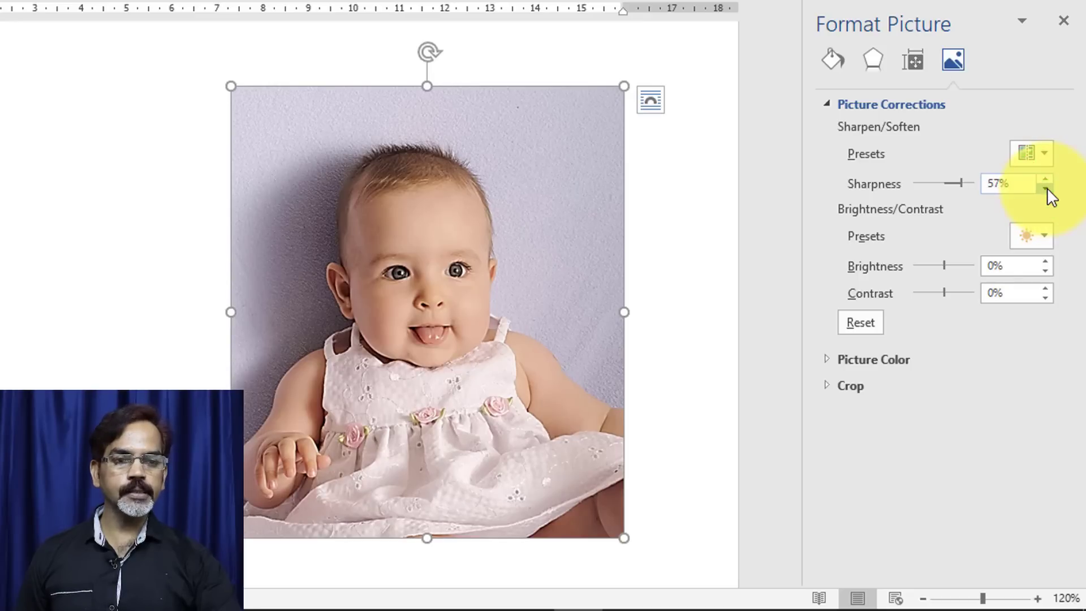
pyautogui.click(1047, 188)
pyautogui.click(1047, 188)
pyautogui.click(1047, 188)
pyautogui.click(1047, 188)
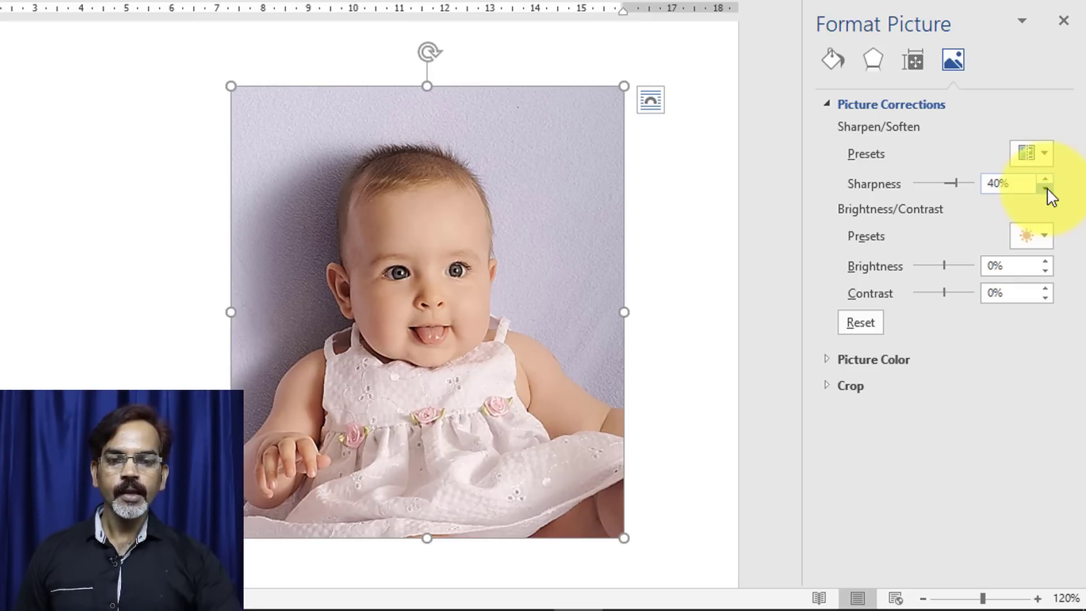
pyautogui.click(1047, 187)
pyautogui.click(1047, 188)
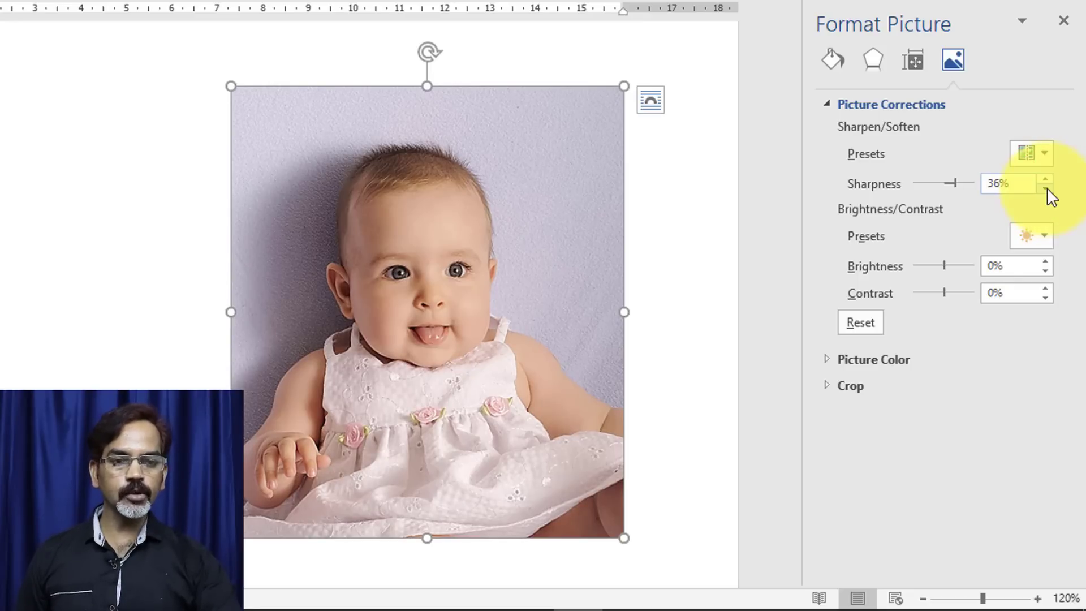
# Try a few brightness levels on the baby picture and set its brightness to -8%.
pyautogui.click(1047, 260)
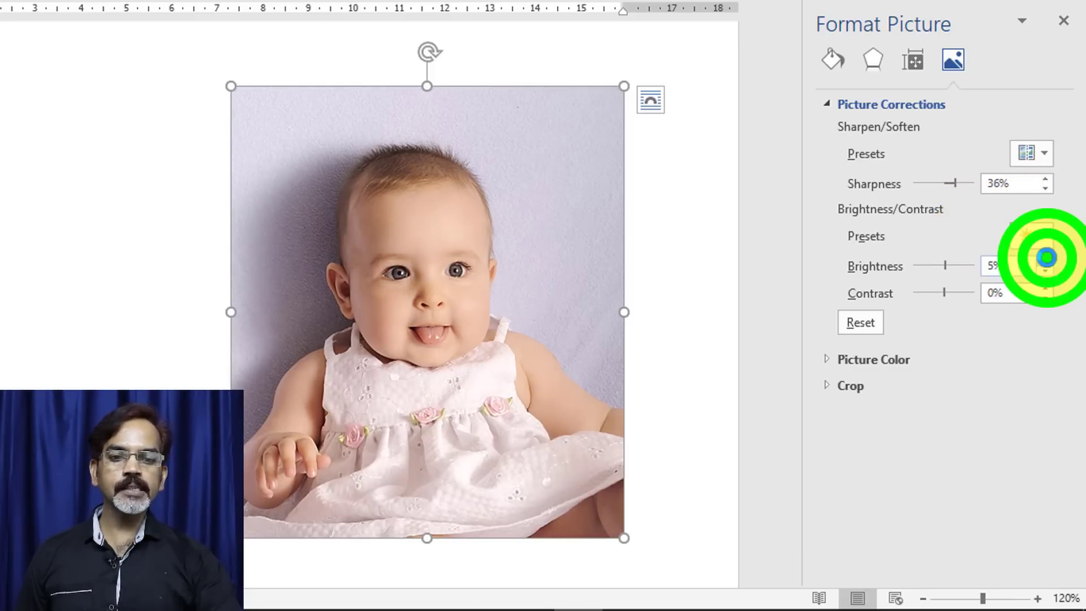
pyautogui.click(1047, 271)
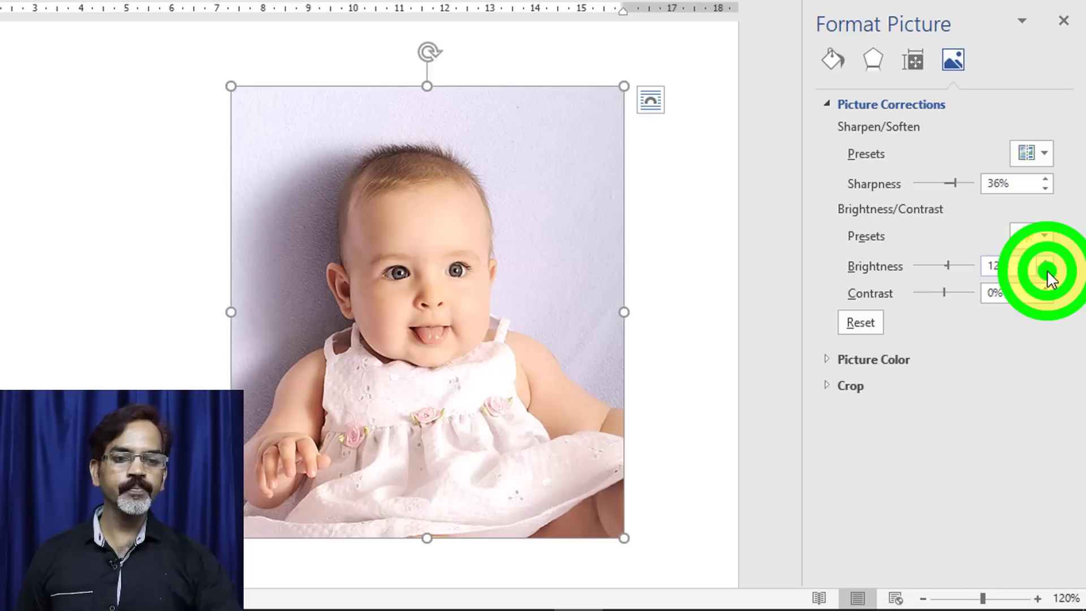
pyautogui.click(1046, 270)
pyautogui.click(1046, 270)
pyautogui.click(1046, 270)
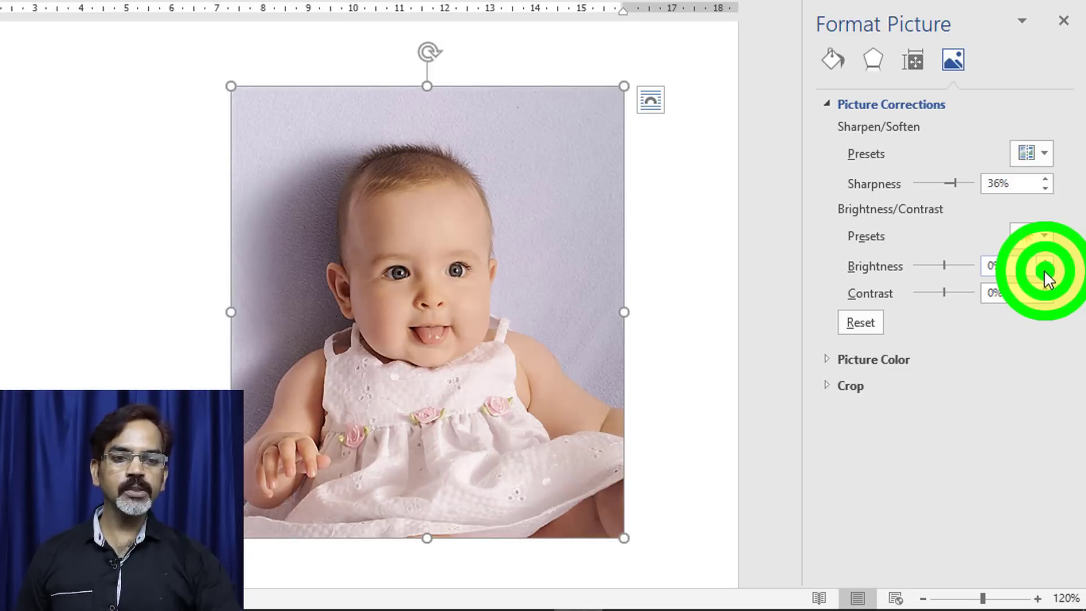
pyautogui.click(1045, 271)
pyautogui.moveTo(943, 265); pyautogui.dragTo(942, 265)
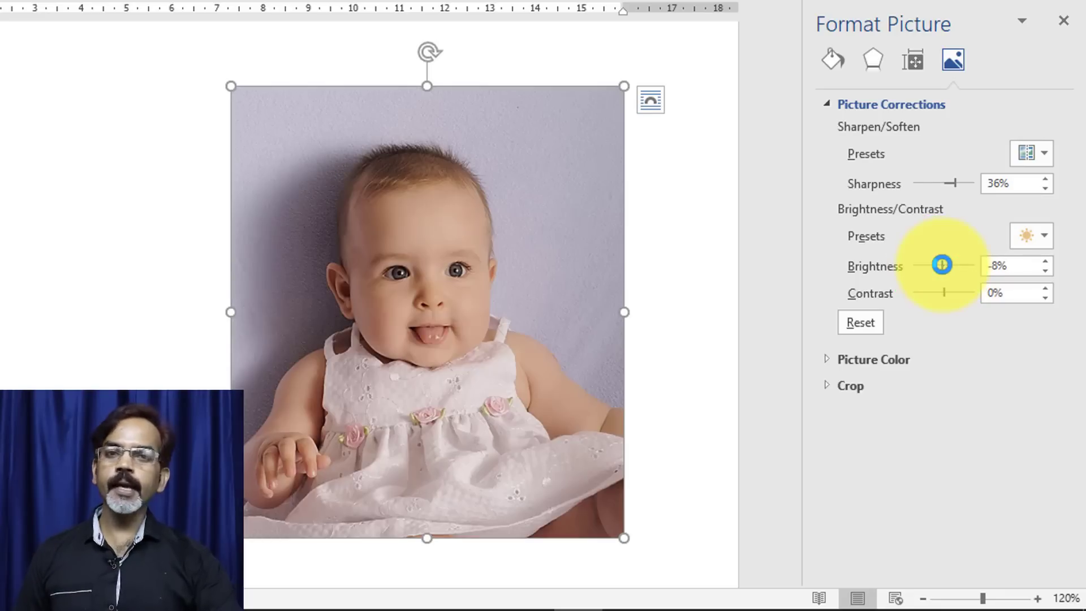
# Set the baby picture's contrast to 5% and reset all its picture corrections.
pyautogui.click(1044, 289)
pyautogui.click(1045, 289)
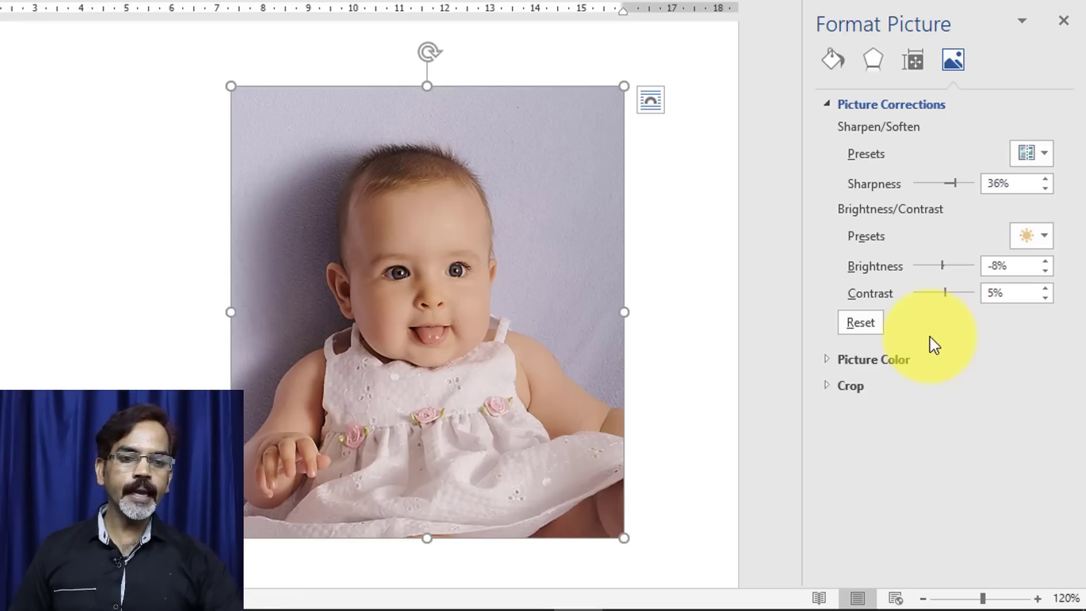
pyautogui.click(856, 323)
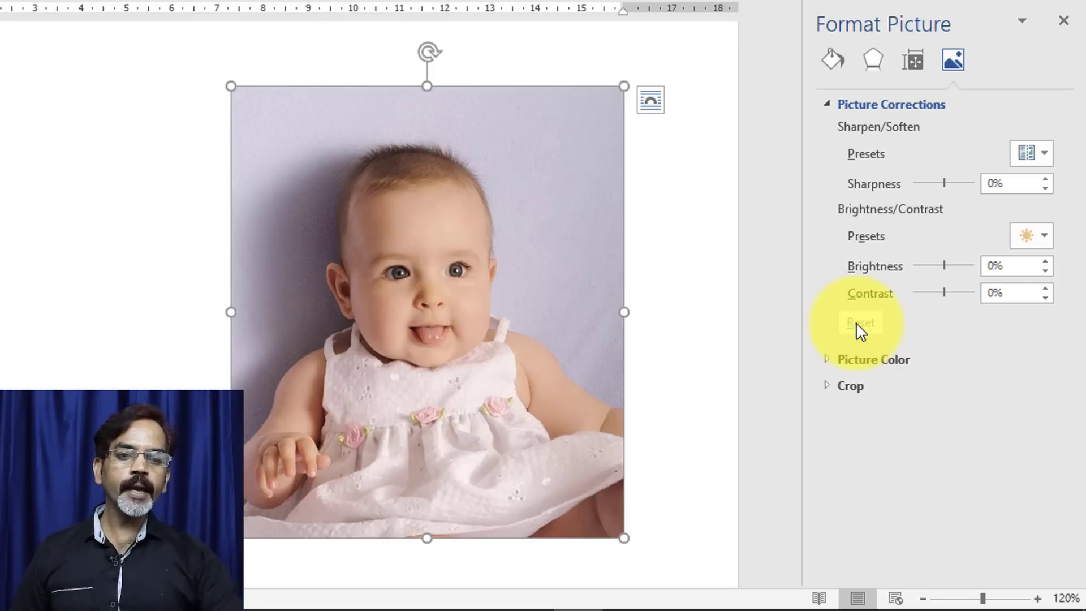
# Switch from the Picture Corrections settings to Picture Color and raise the baby picture's color saturation to 215%.
pyautogui.click(830, 104)
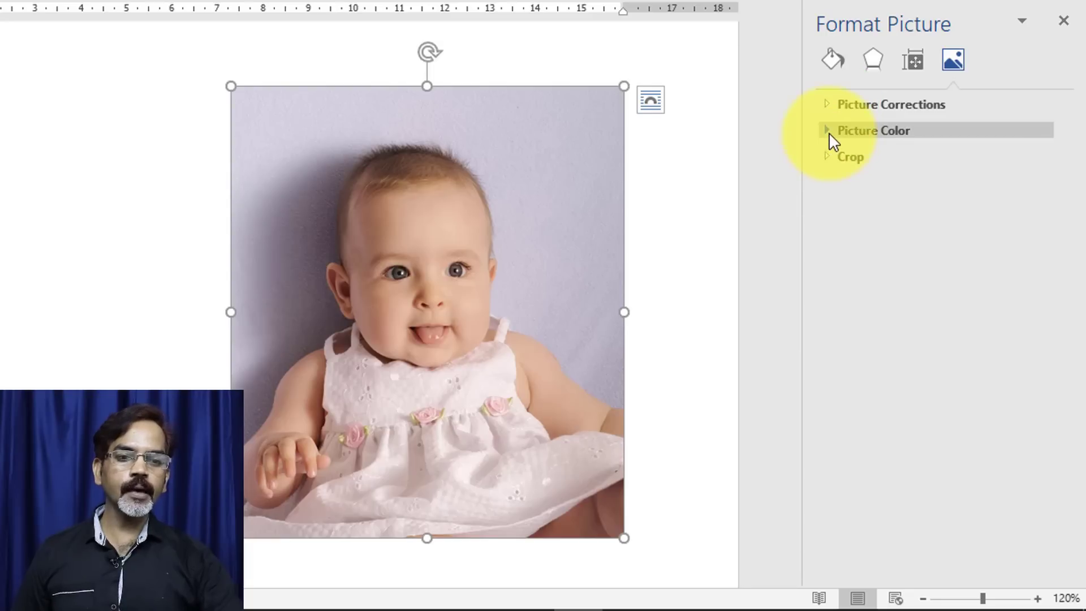
pyautogui.click(829, 132)
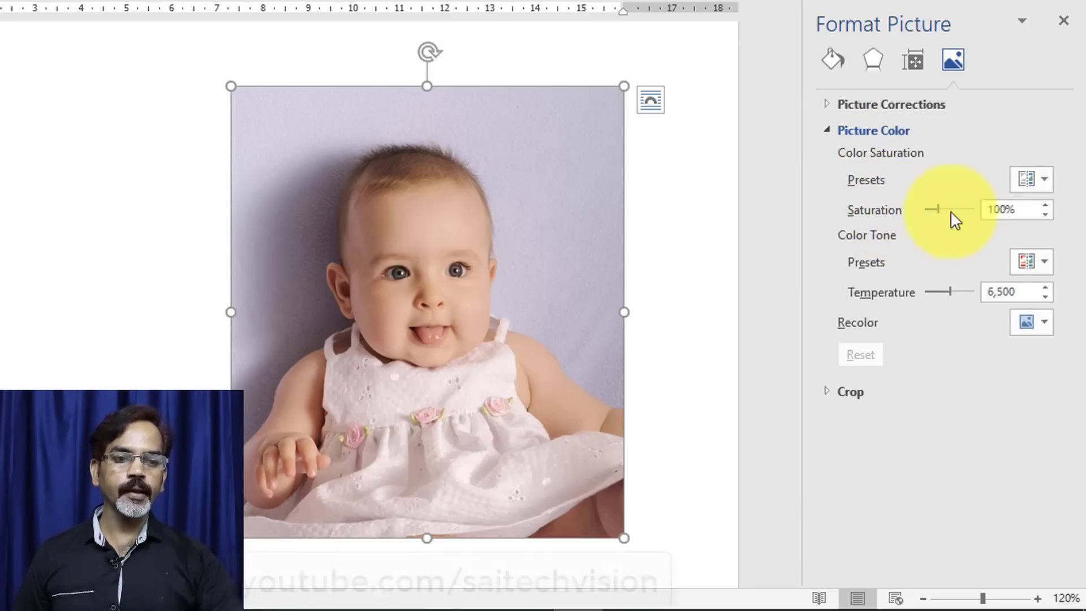
pyautogui.click(1044, 206)
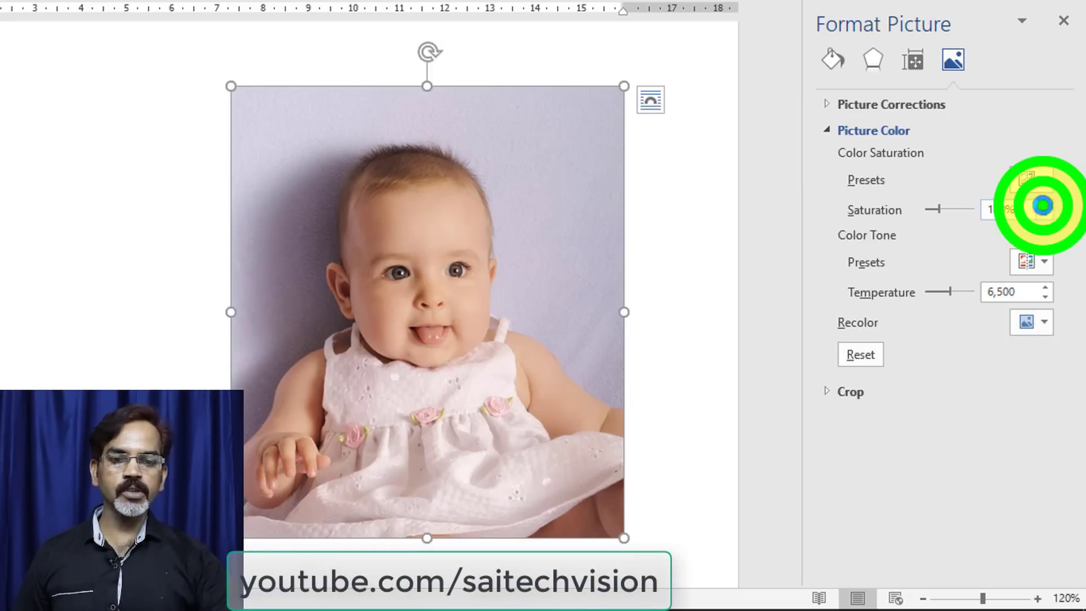
pyautogui.click(1044, 206)
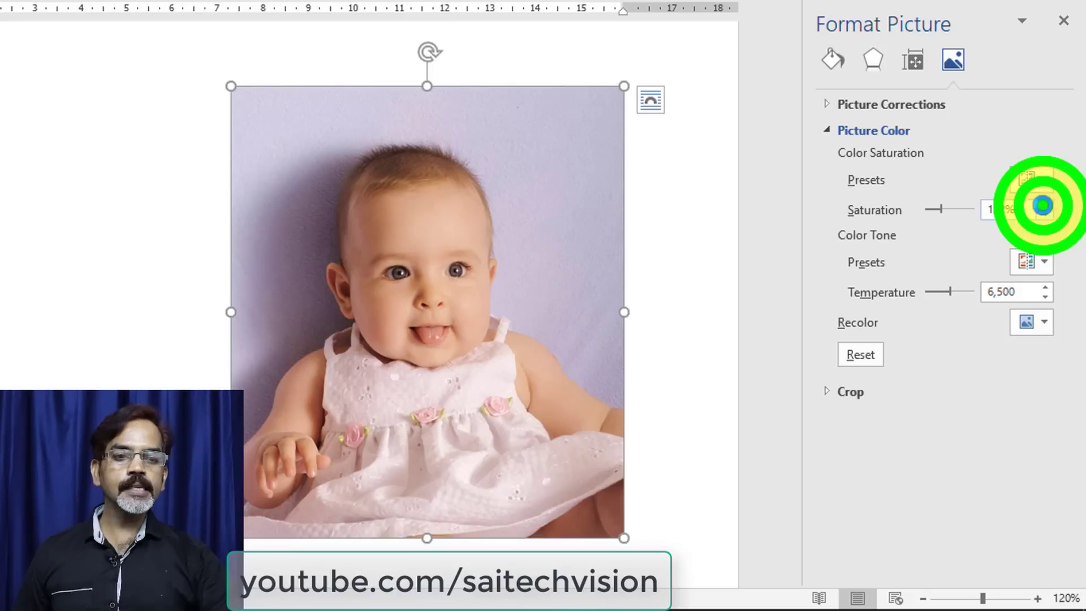
pyautogui.click(1043, 205)
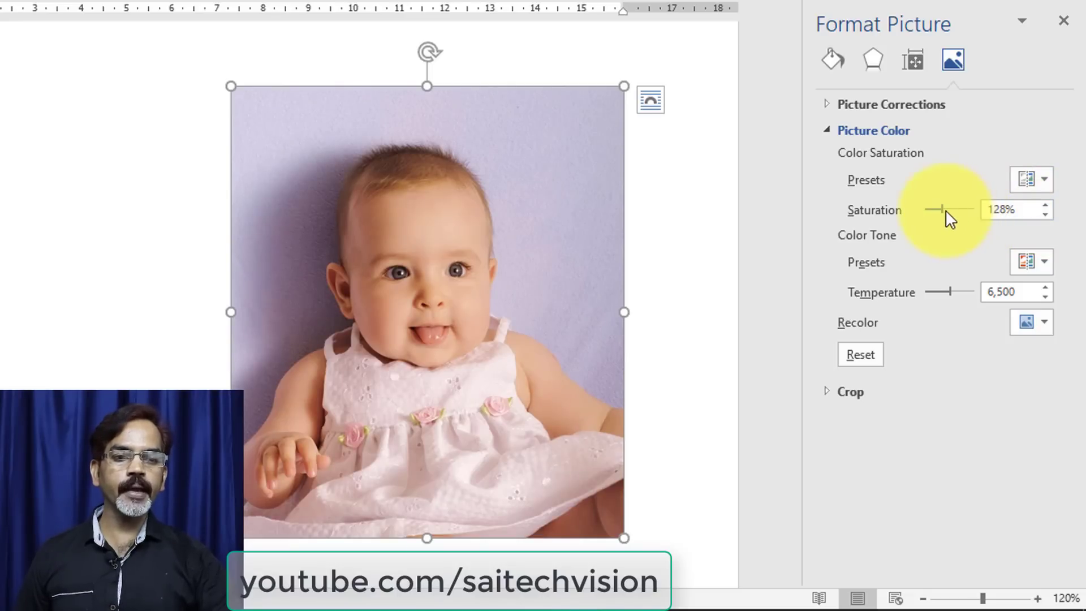
pyautogui.moveTo(942, 209); pyautogui.dragTo(952, 208)
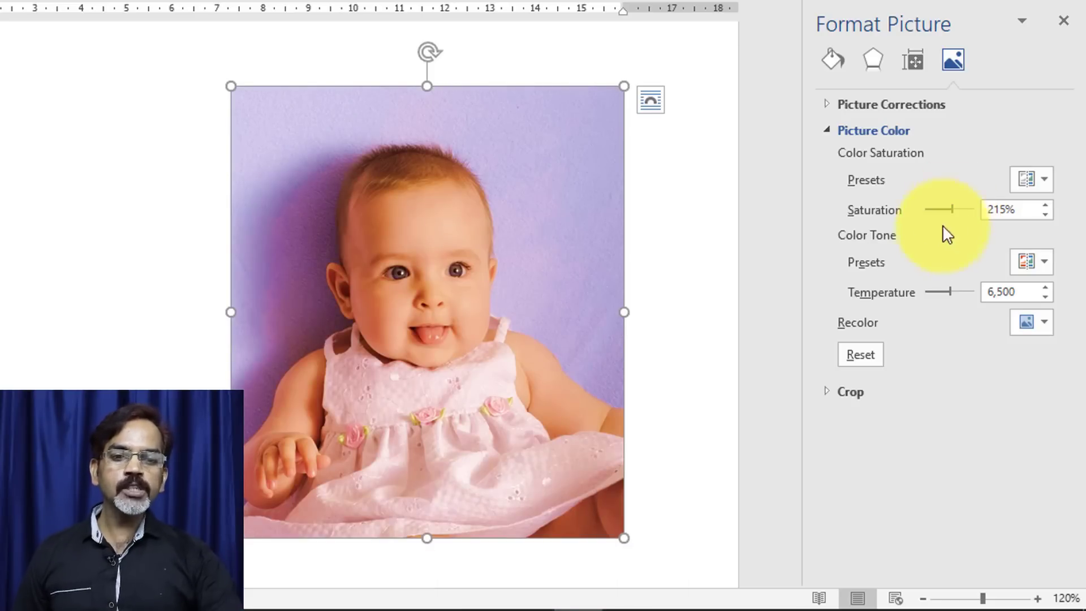
# Try a few color tone temperatures on the baby picture and apply the 7,200 K preset.
pyautogui.click(1043, 292)
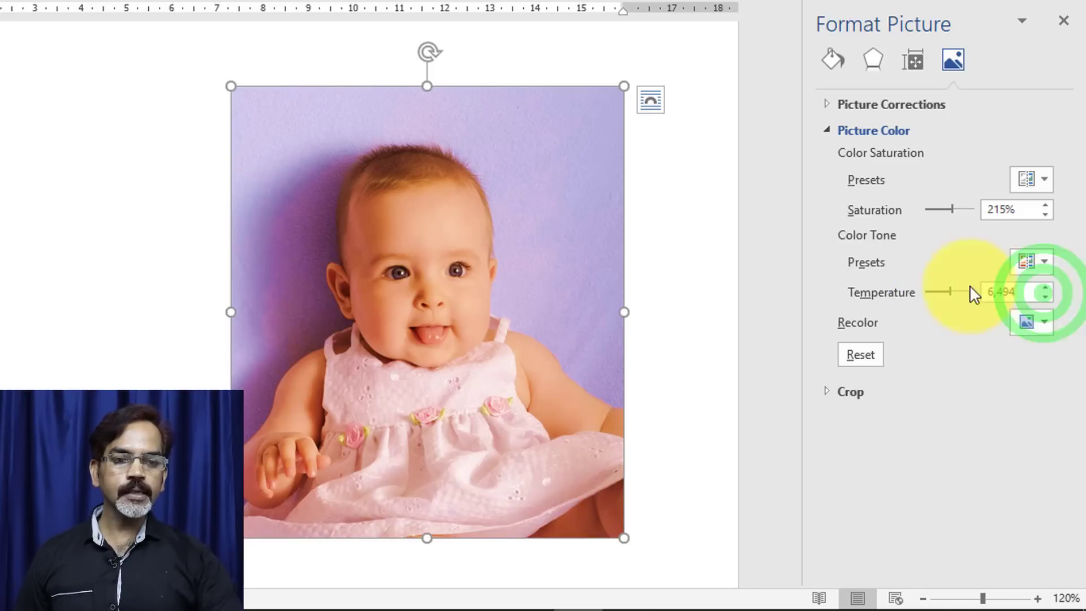
pyautogui.click(944, 291)
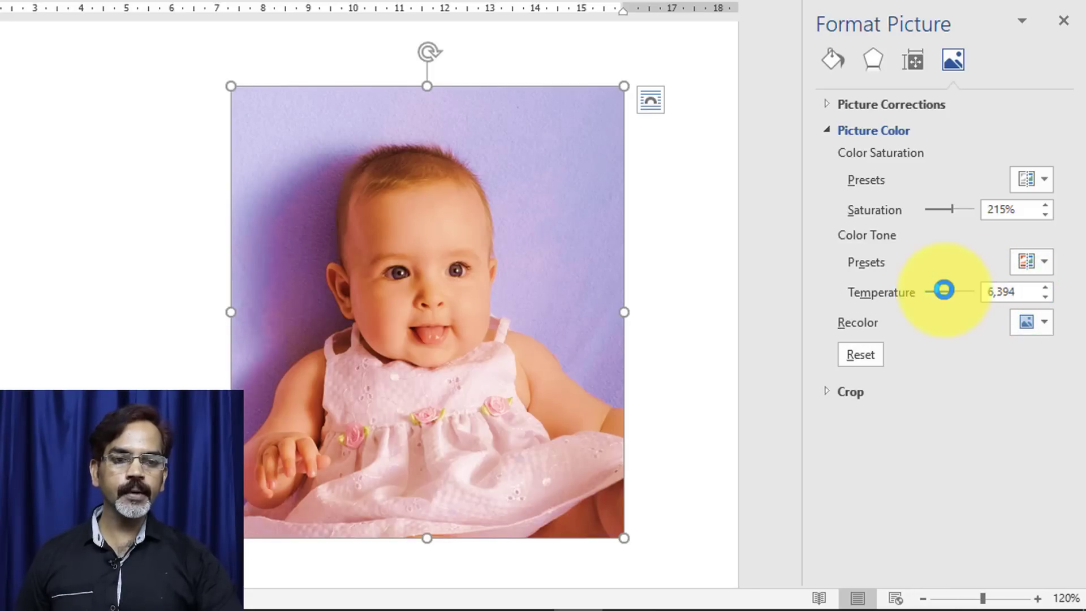
pyautogui.moveTo(944, 289); pyautogui.dragTo(953, 285)
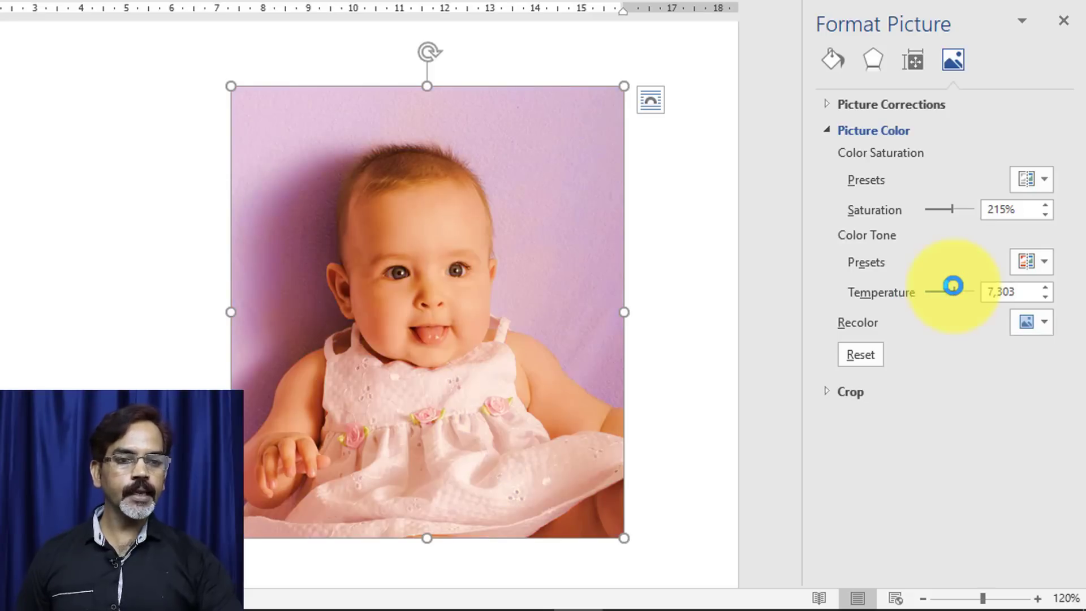
pyautogui.click(1043, 262)
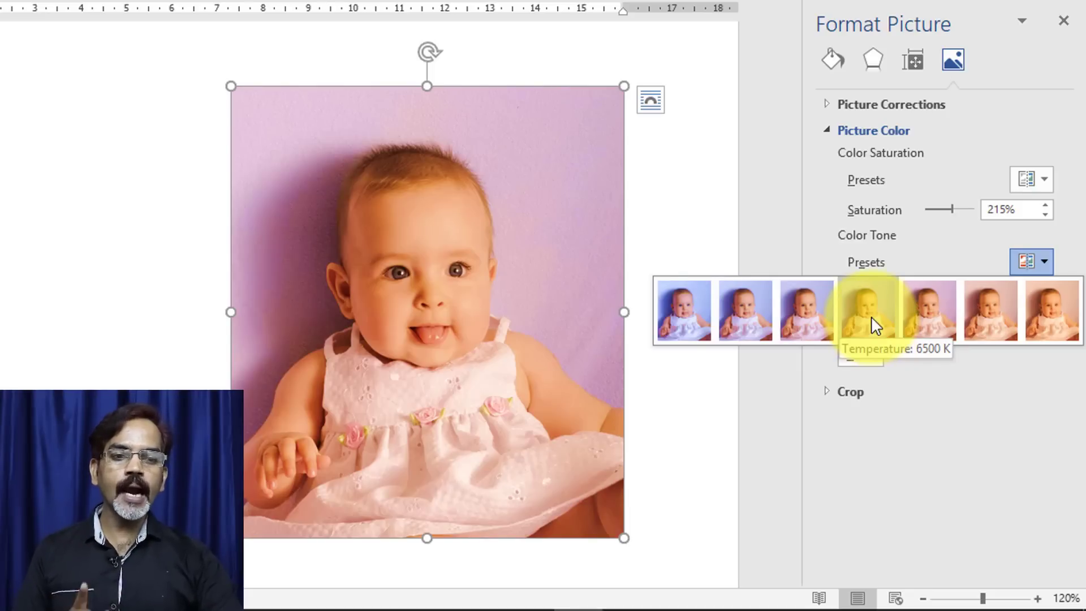
pyautogui.click(923, 313)
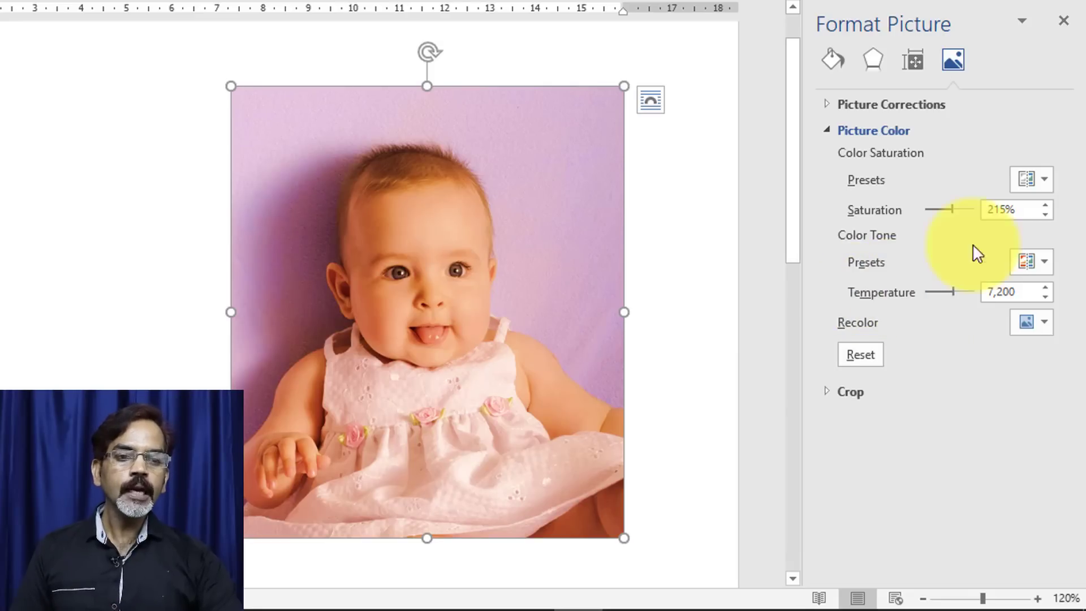
# Apply the 0% color saturation preset to the baby picture and replace it with the 400% preset.
pyautogui.click(1045, 185)
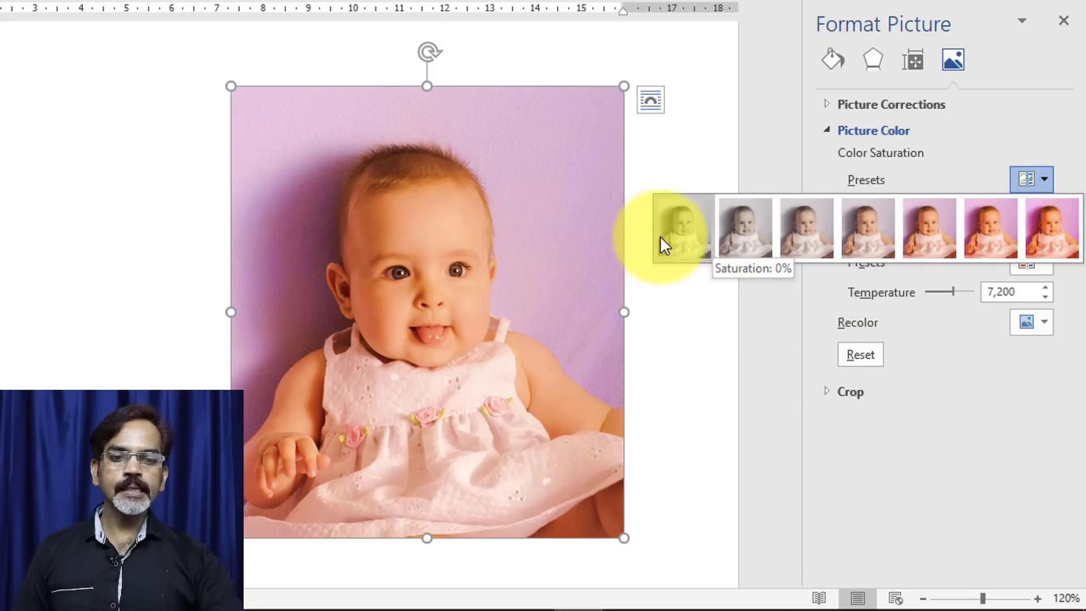
pyautogui.click(686, 231)
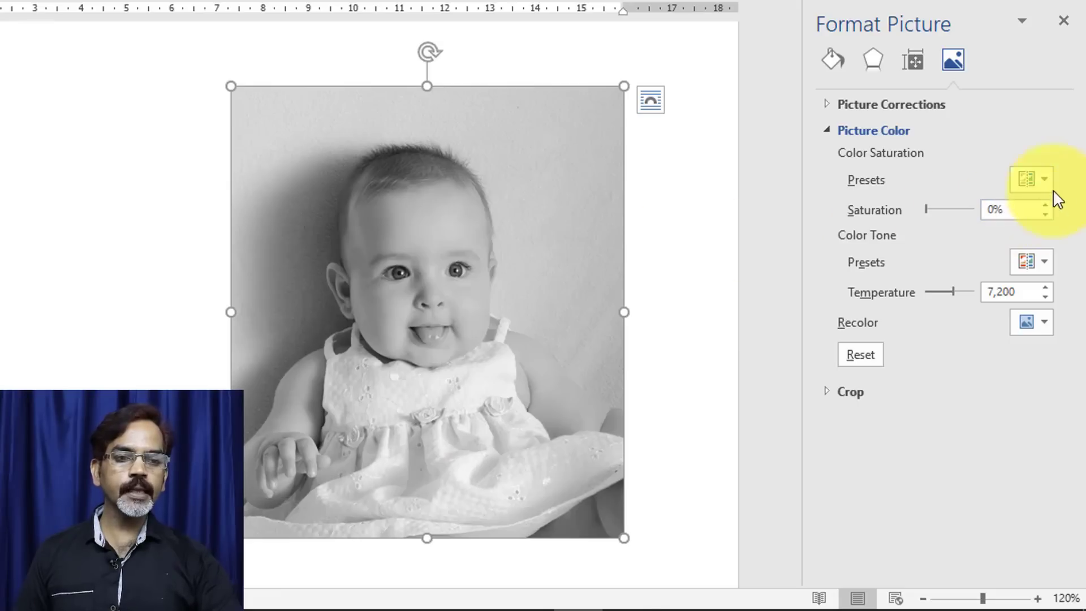
pyautogui.click(1042, 179)
pyautogui.click(1050, 230)
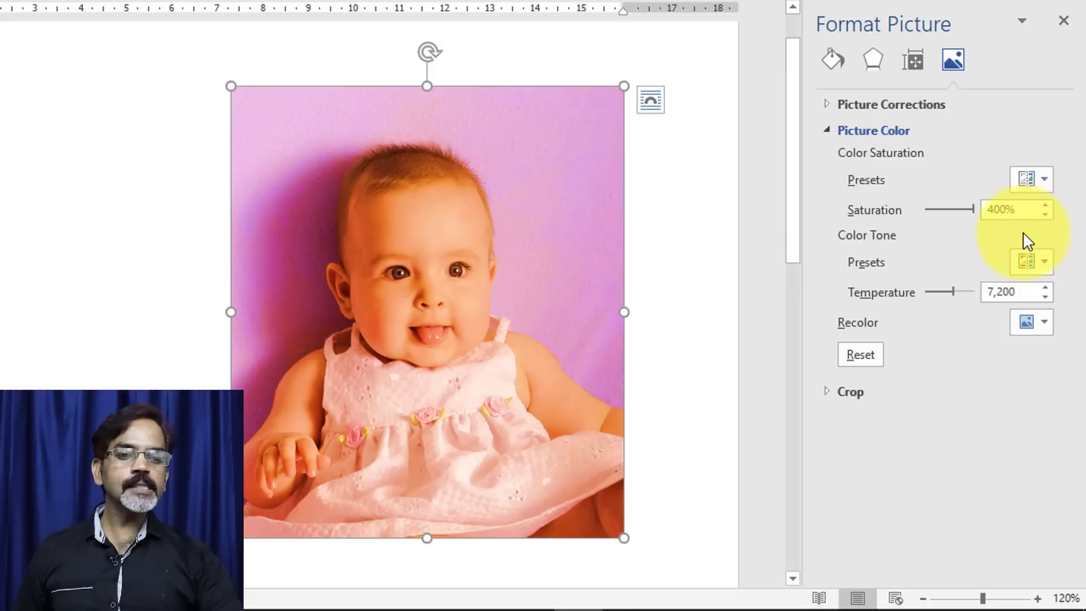
# Recolor the baby picture with Gold, Accent color 4 Dark and switch it to the dark blue variation beside it.
pyautogui.click(1045, 324)
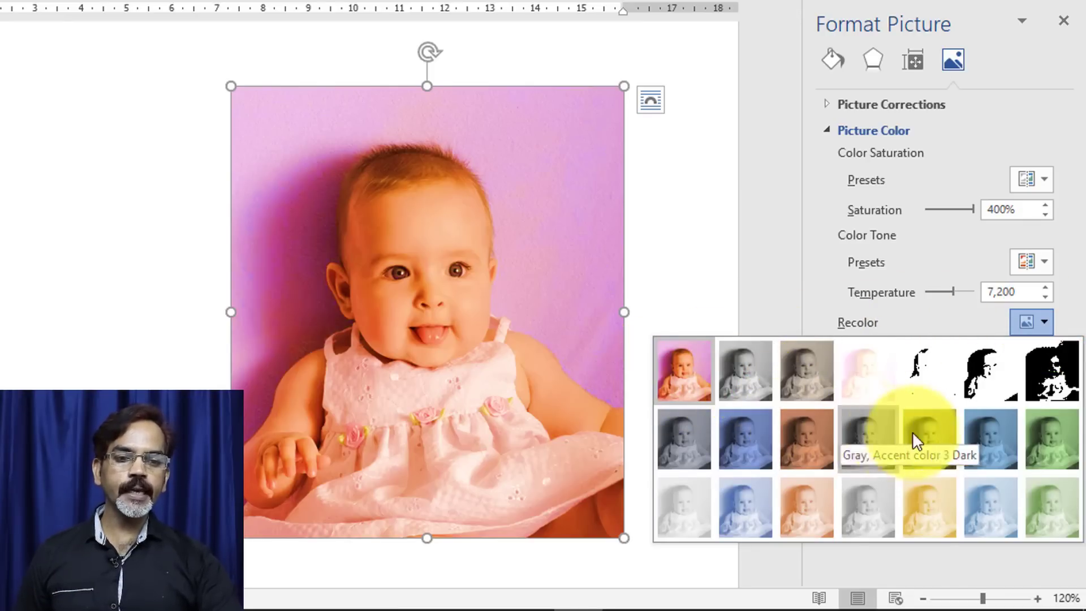
pyautogui.click(931, 437)
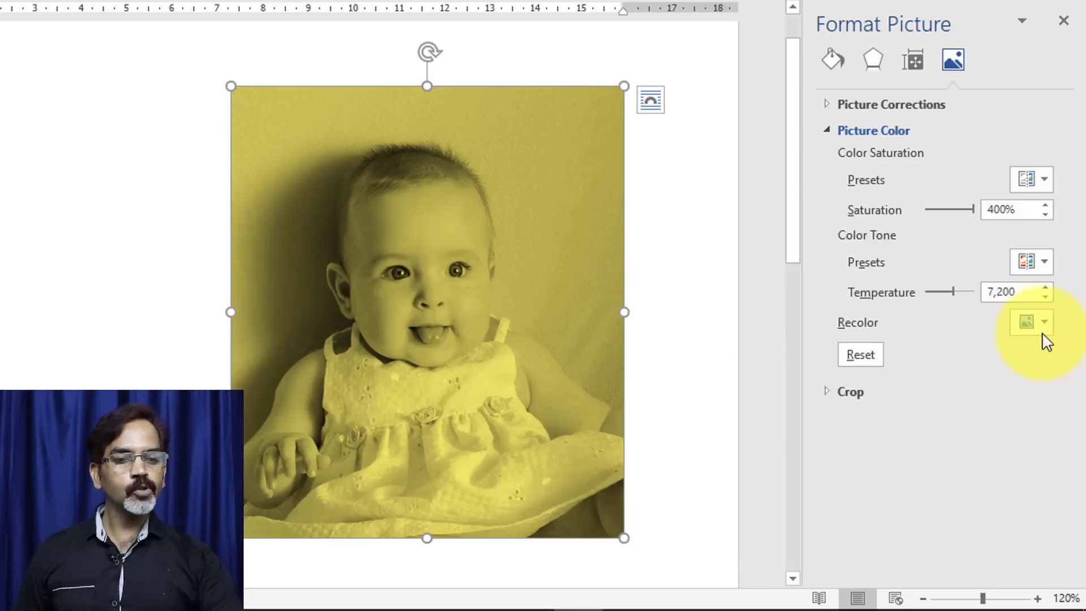
pyautogui.click(1043, 322)
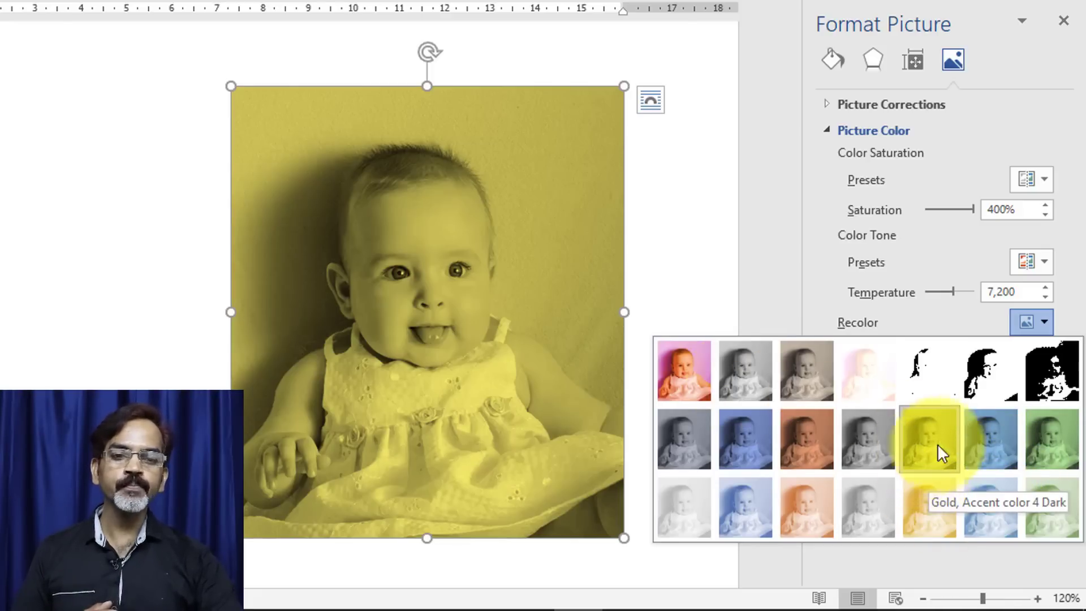
pyautogui.click(983, 442)
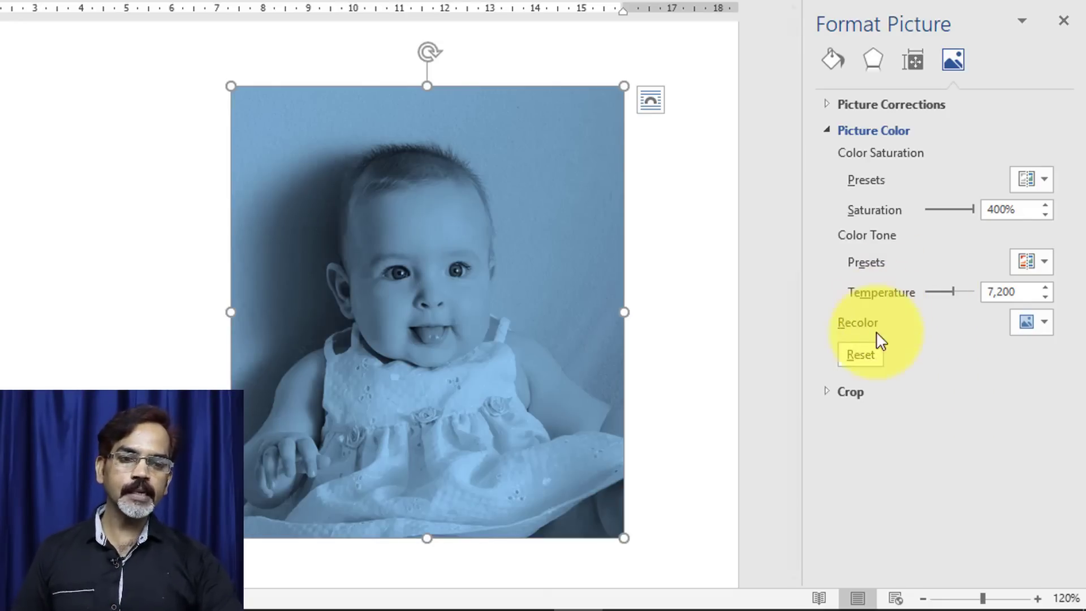
# Reset the baby picture's color settings and switch from Picture Color to the Crop settings.
pyautogui.click(871, 350)
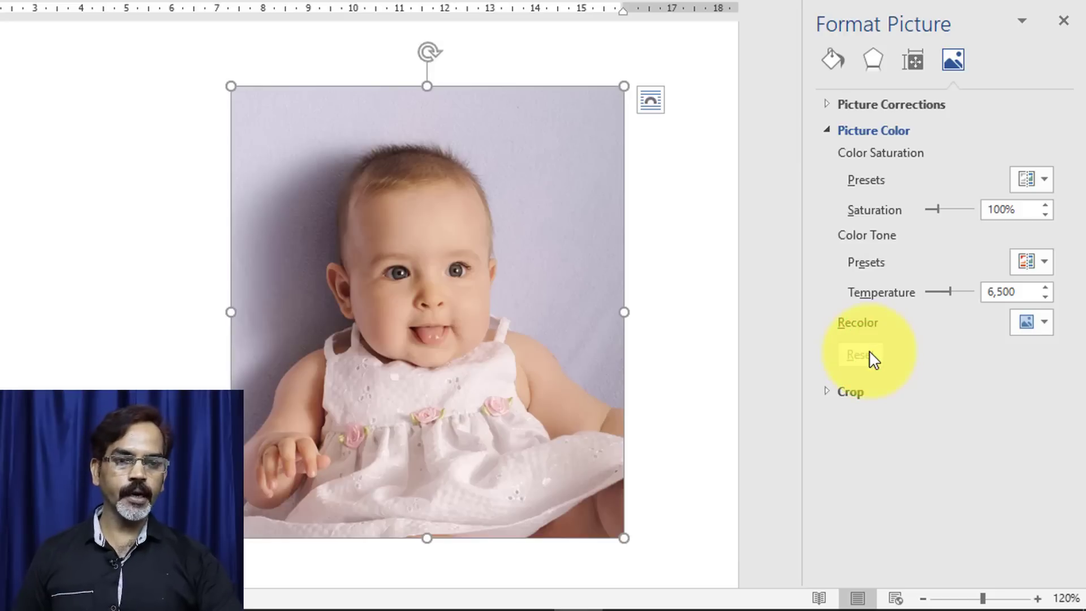
pyautogui.click(829, 130)
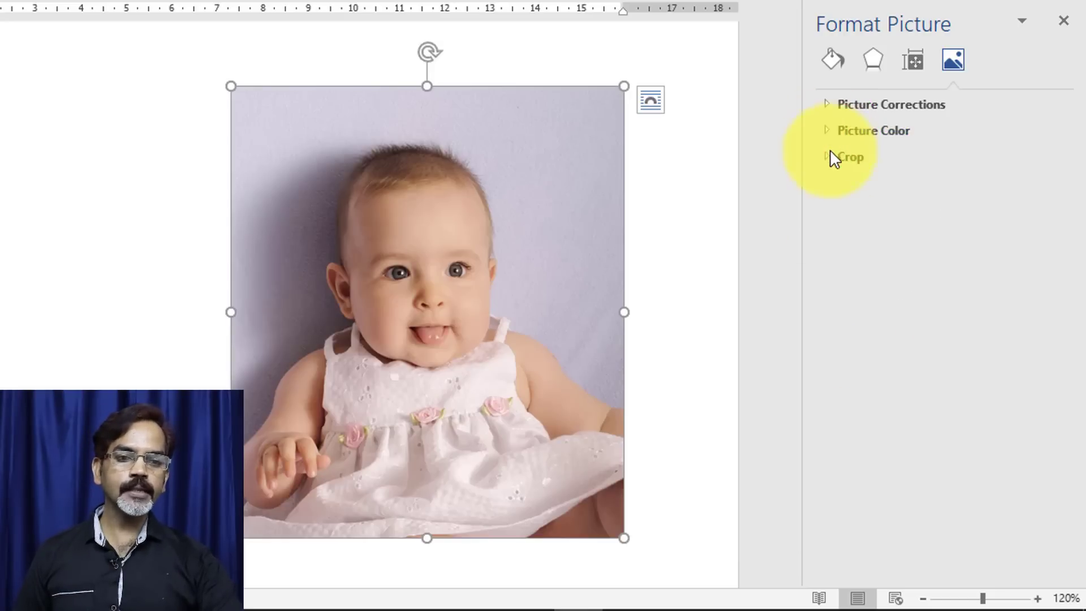
pyautogui.click(828, 157)
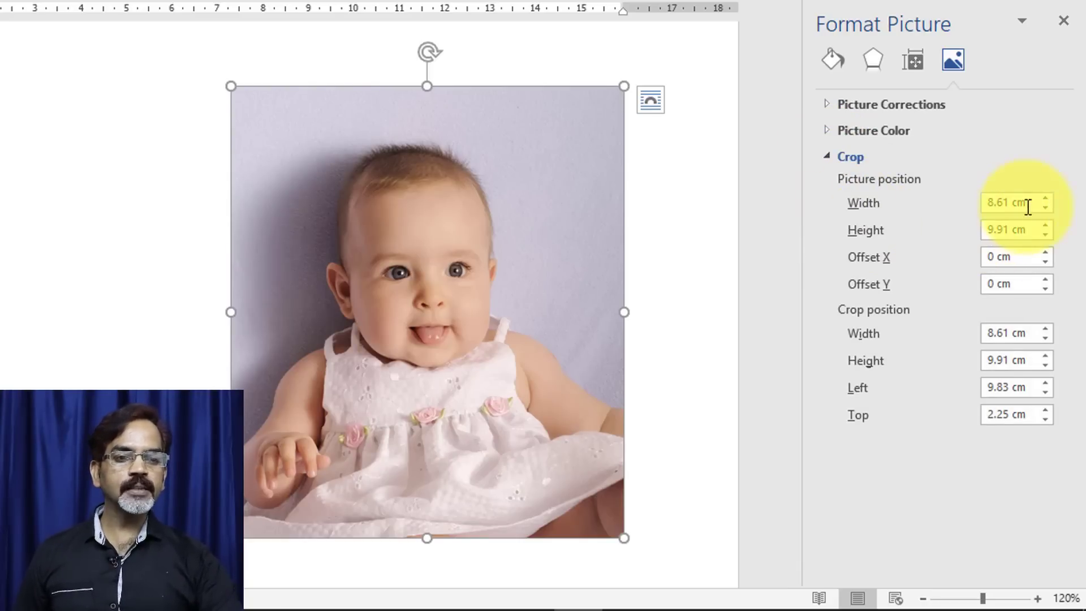
# Enlarge the baby picture inside its crop frame to a picture width of 12.5 cm and height of 14.4 cm.
pyautogui.click(1046, 200)
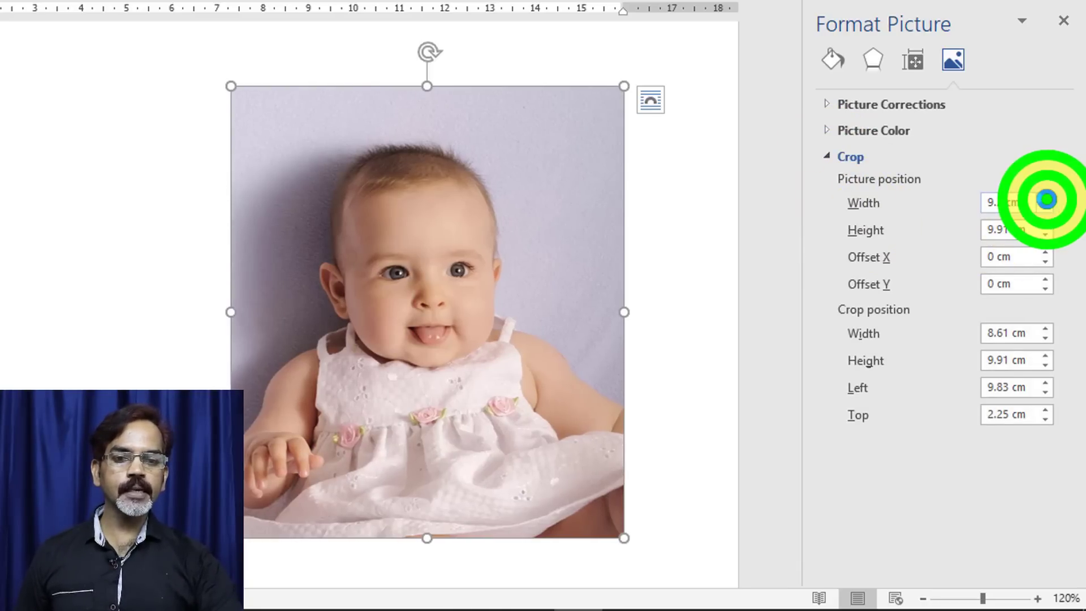
pyautogui.click(1046, 200)
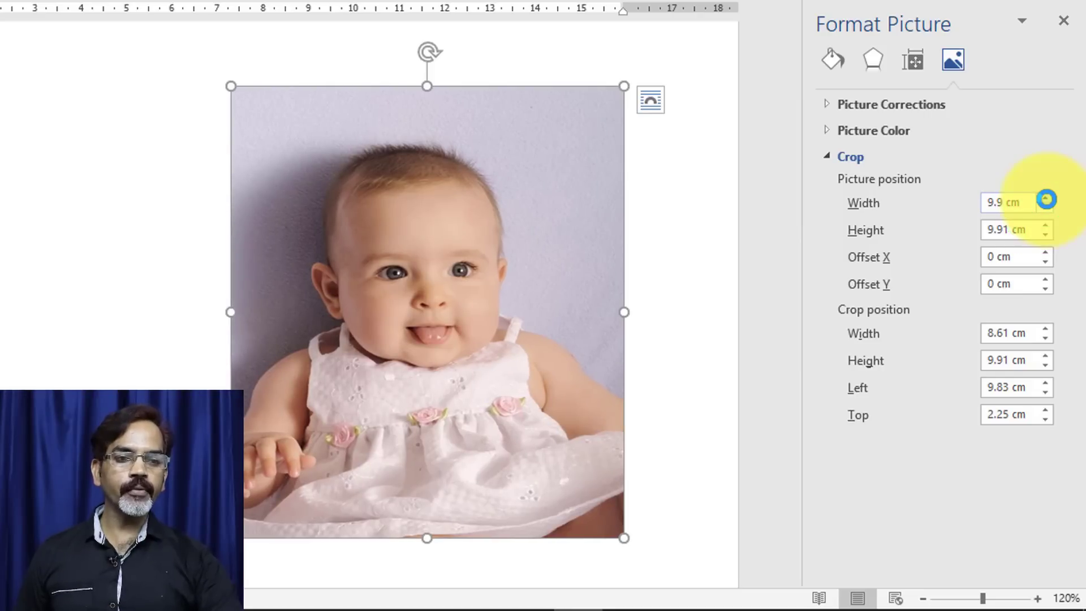
pyautogui.click(1046, 199)
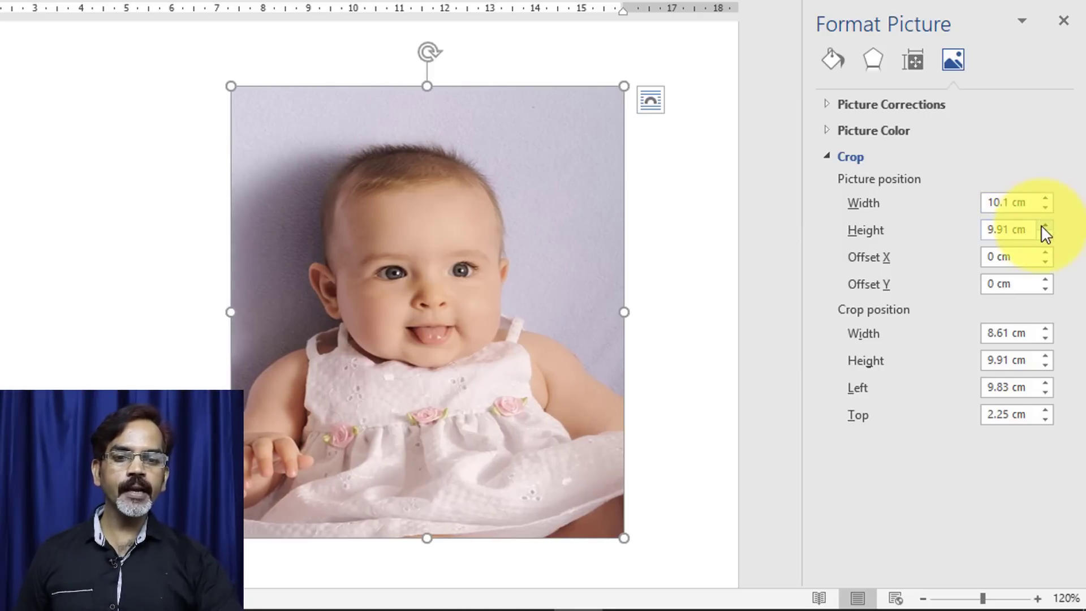
pyautogui.click(1045, 226)
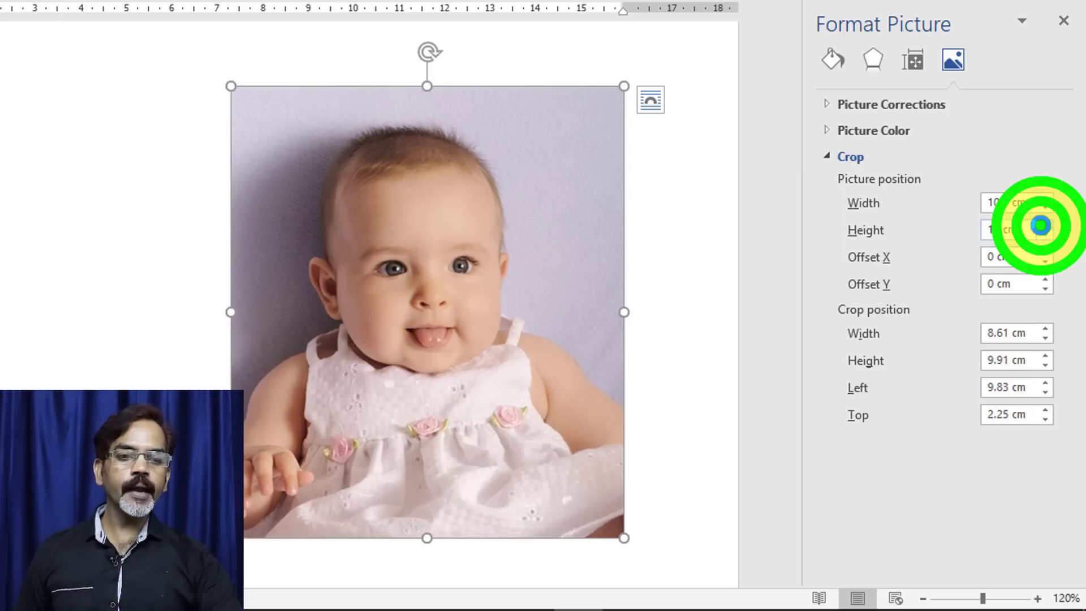
pyautogui.moveTo(1041, 225)
pyautogui.mouseDown()
pyautogui.moveTo(1046, 198)
pyautogui.moveTo(1048, 223)
pyautogui.mouseUp()
pyautogui.click(1046, 199)
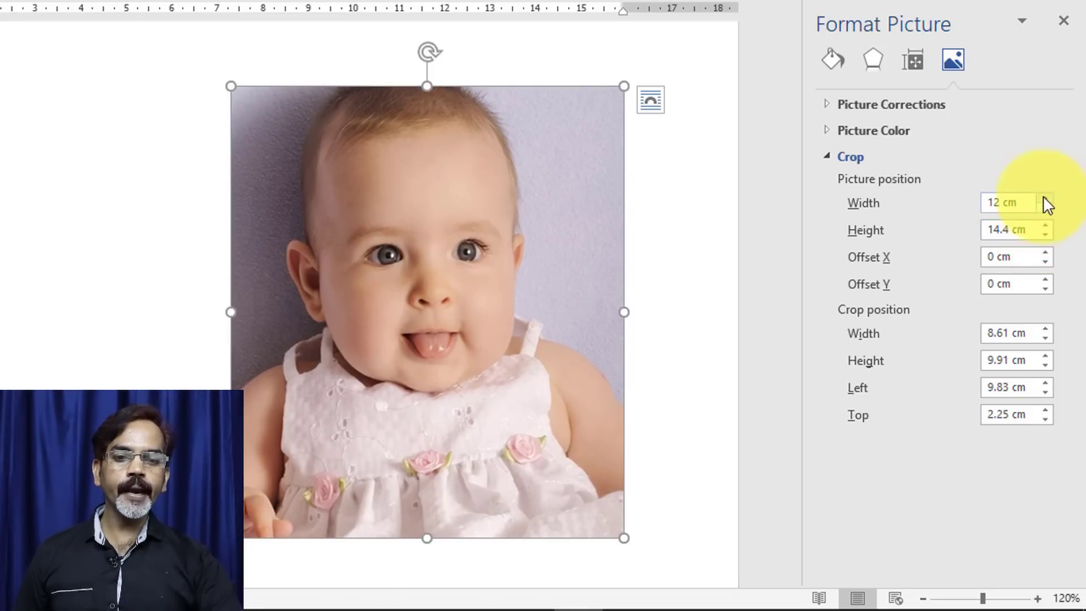
pyautogui.click(1045, 198)
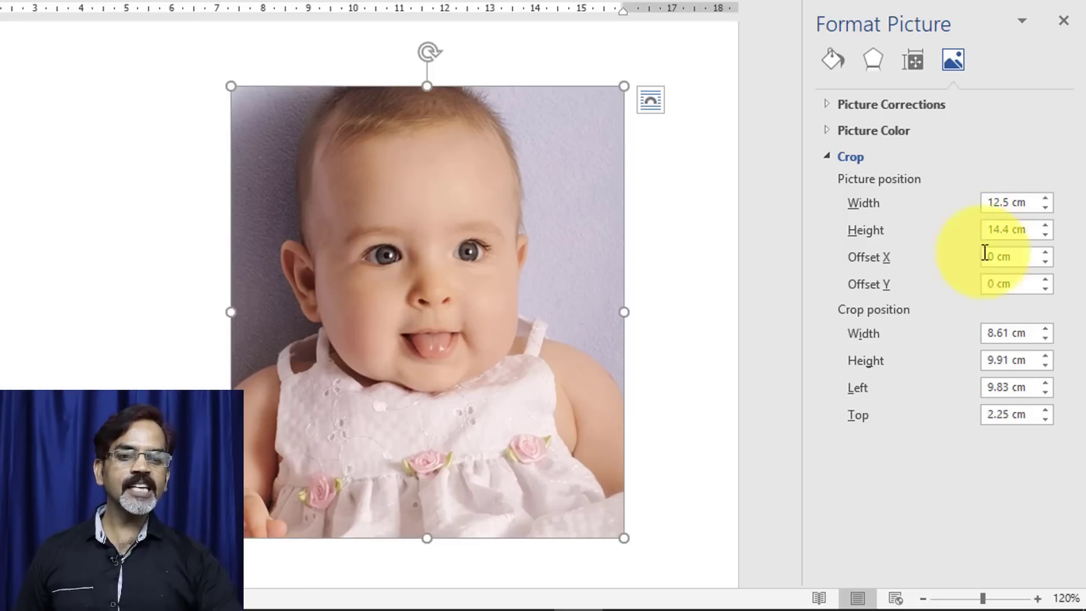
# Shift the baby picture within its crop frame to Offset X 0.1 cm and Offset Y 0.6 cm.
pyautogui.click(1045, 253)
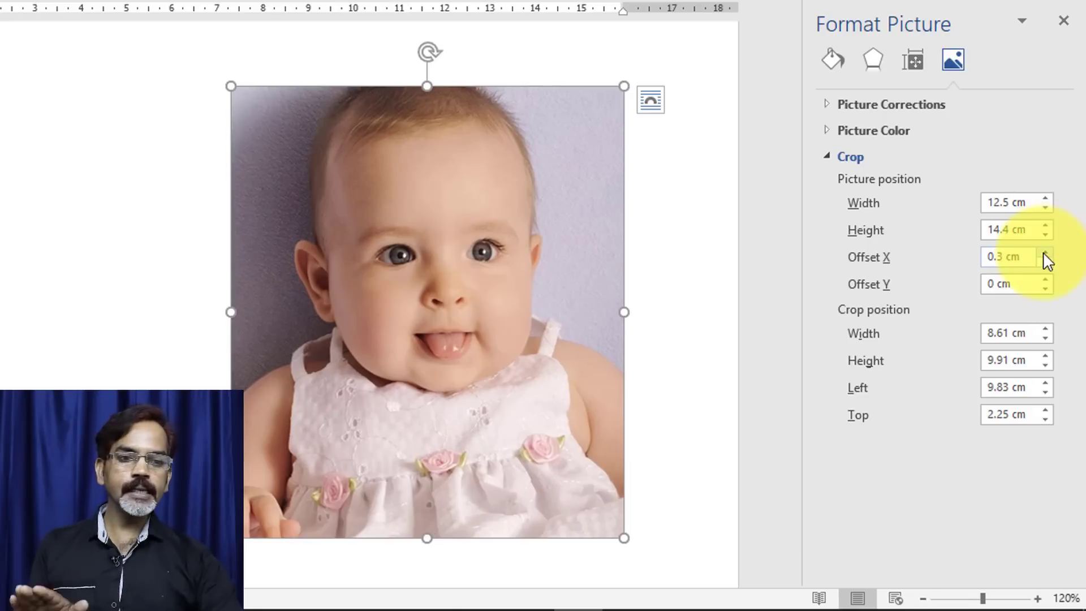
pyautogui.click(1045, 262)
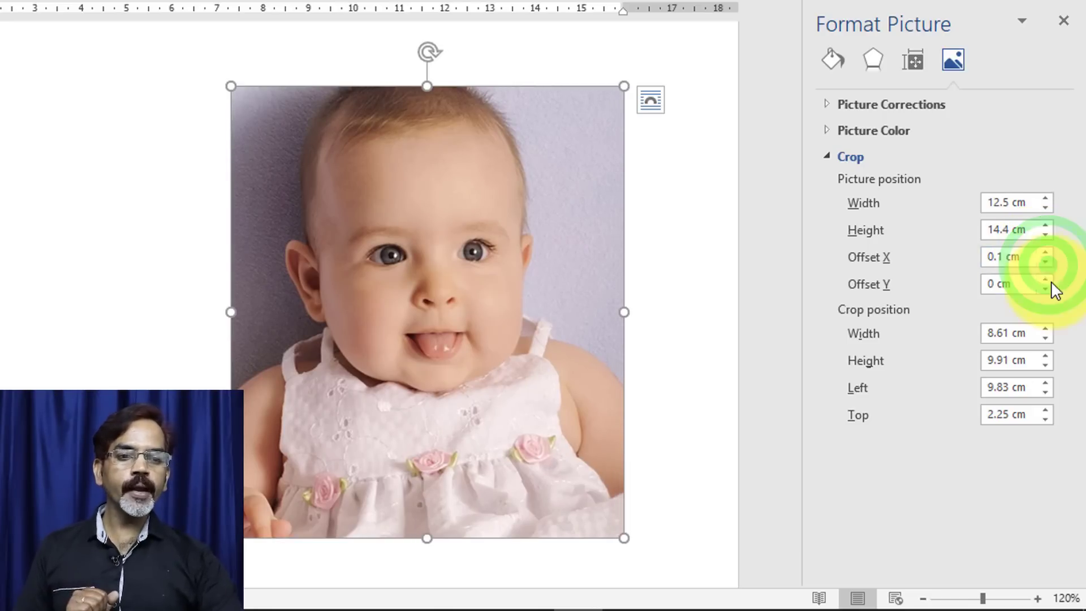
pyautogui.click(1048, 279)
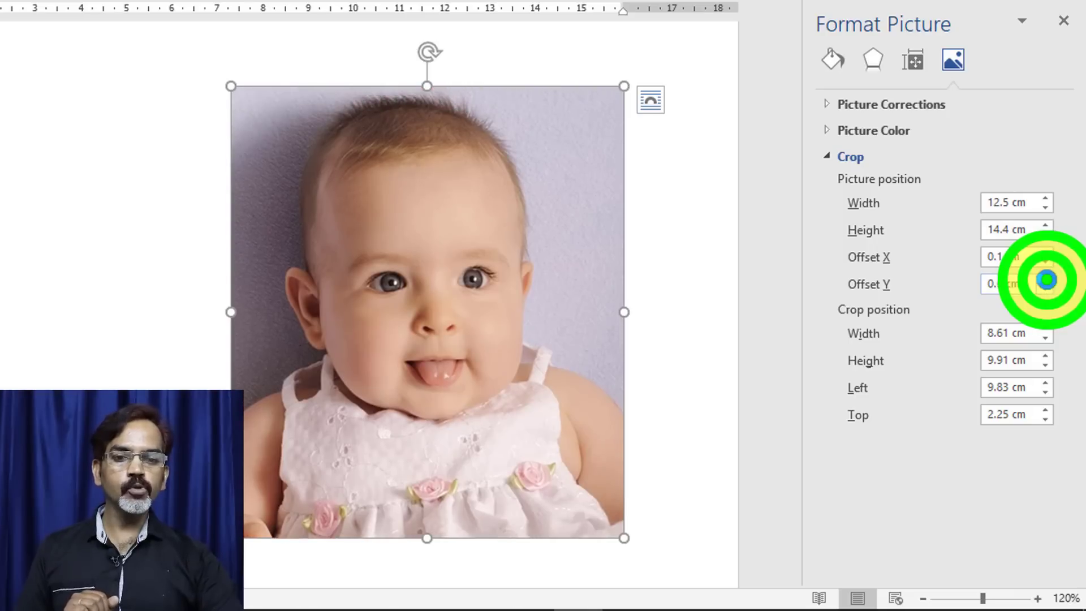
pyautogui.click(1047, 279)
pyautogui.click(1046, 289)
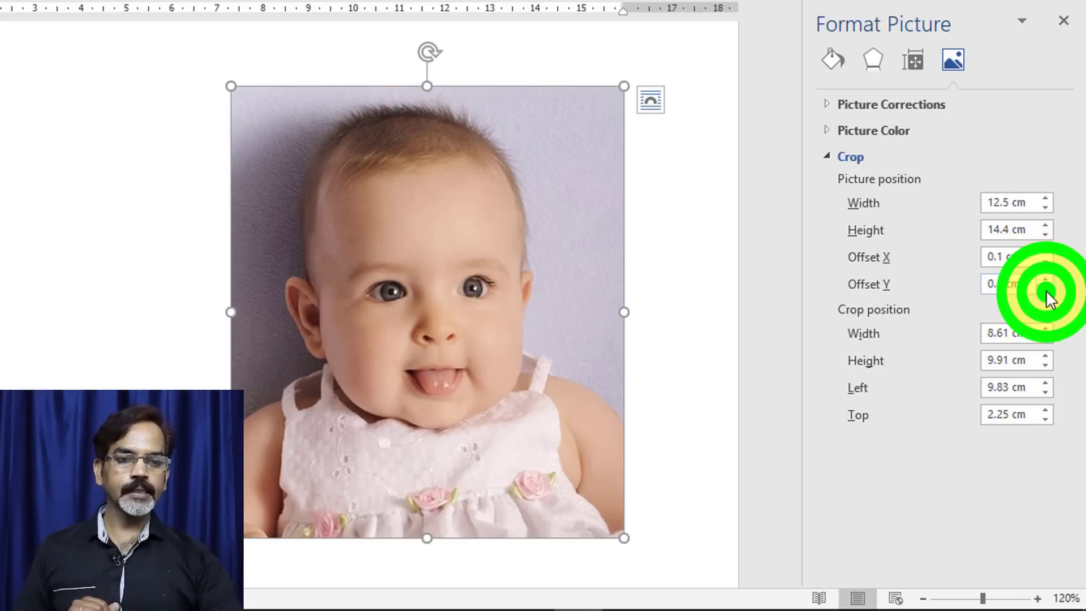
pyautogui.click(1046, 290)
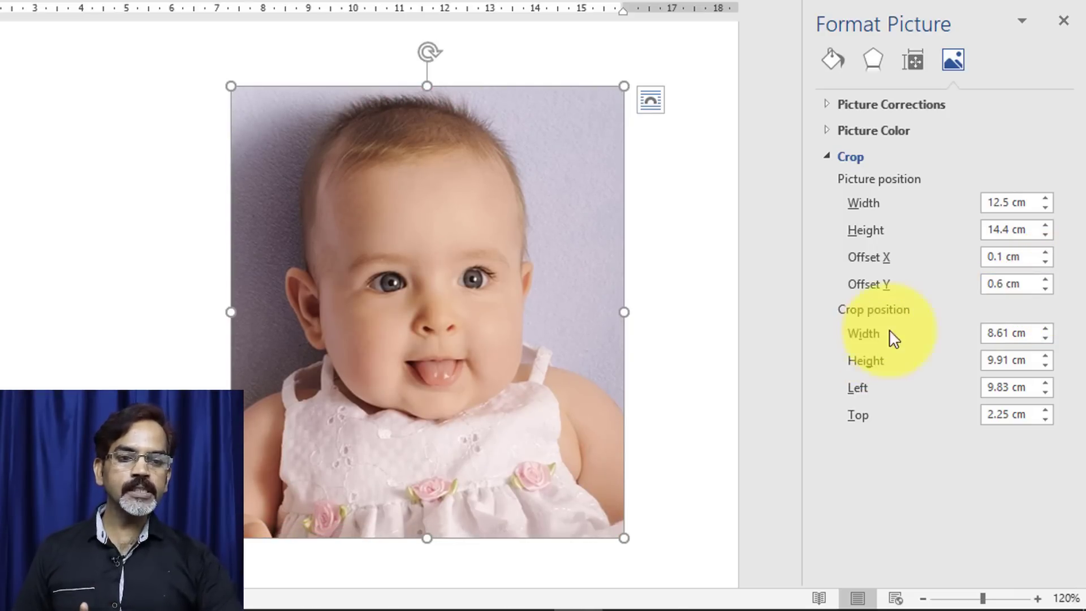
# Try several crop widths on the baby picture and set the crop width to 8 cm.
pyautogui.click(1046, 329)
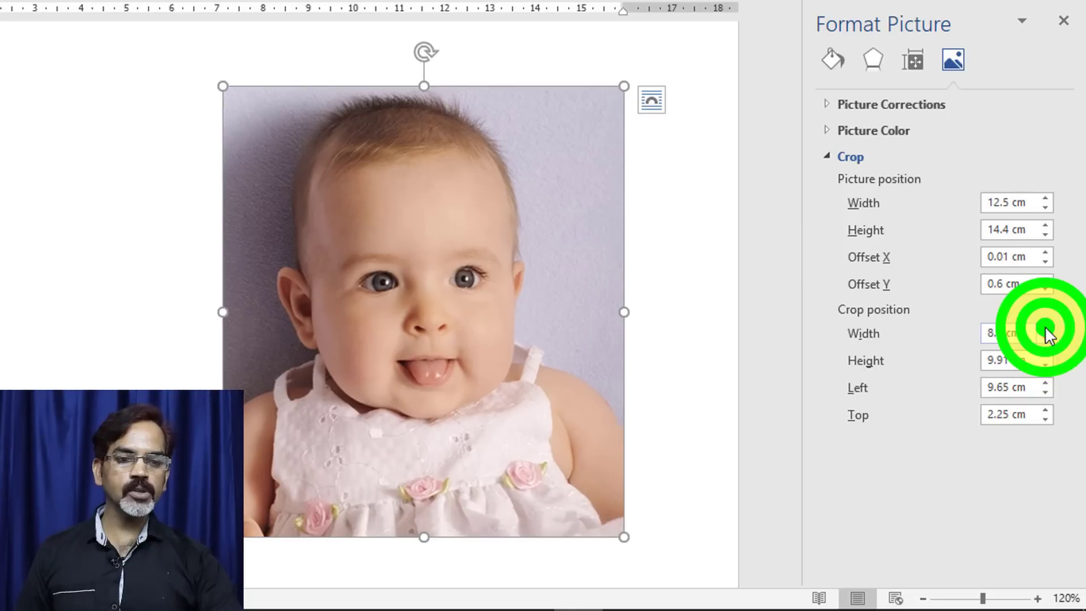
pyautogui.click(1046, 338)
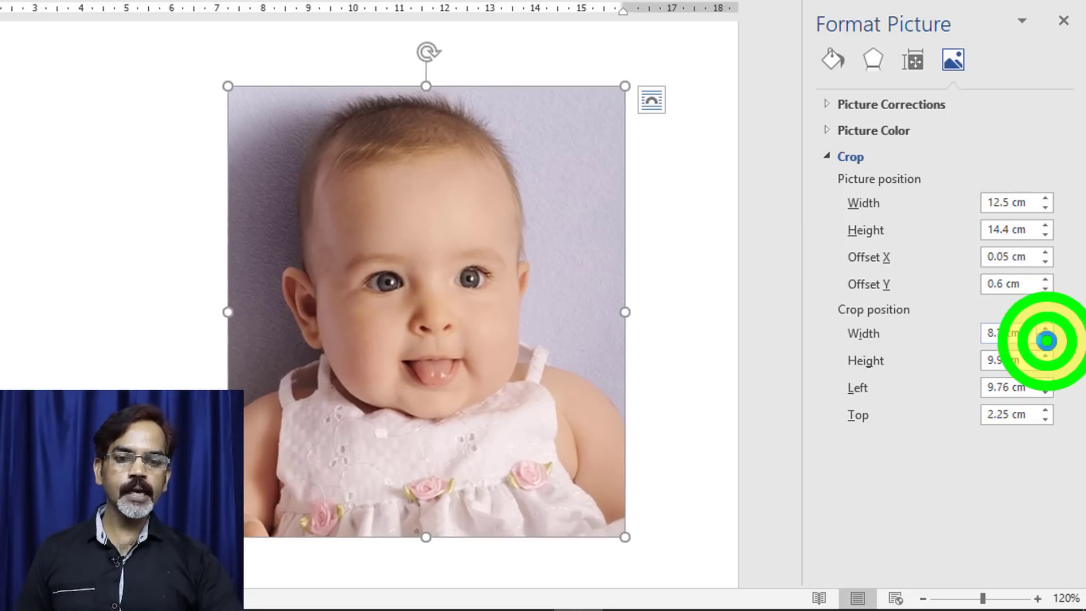
pyautogui.click(1046, 340)
pyautogui.click(1046, 340)
pyautogui.click(1046, 340)
pyautogui.click(1046, 340)
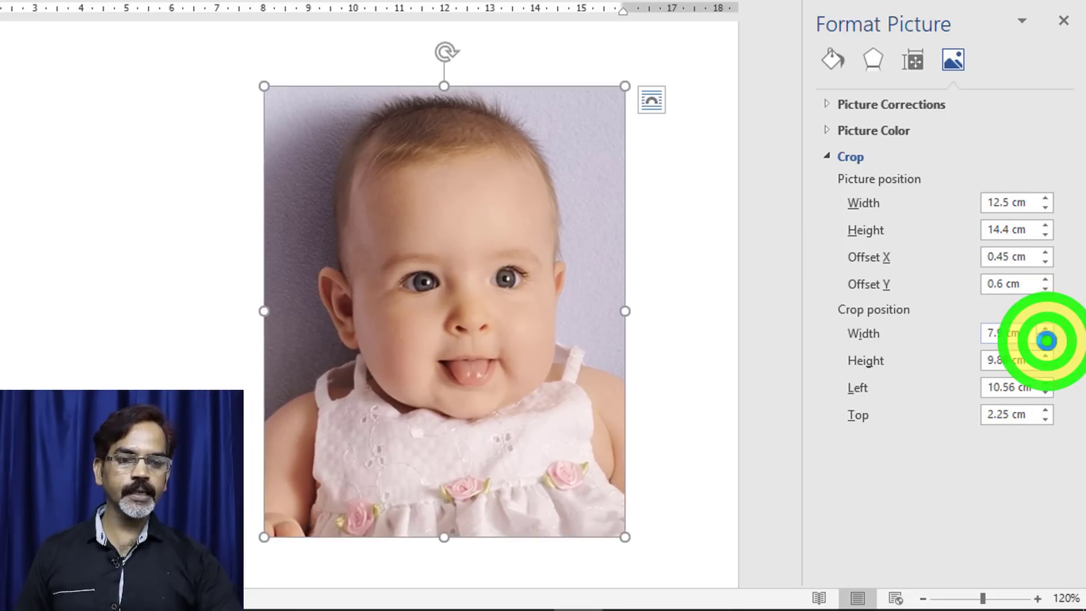
pyautogui.click(1046, 330)
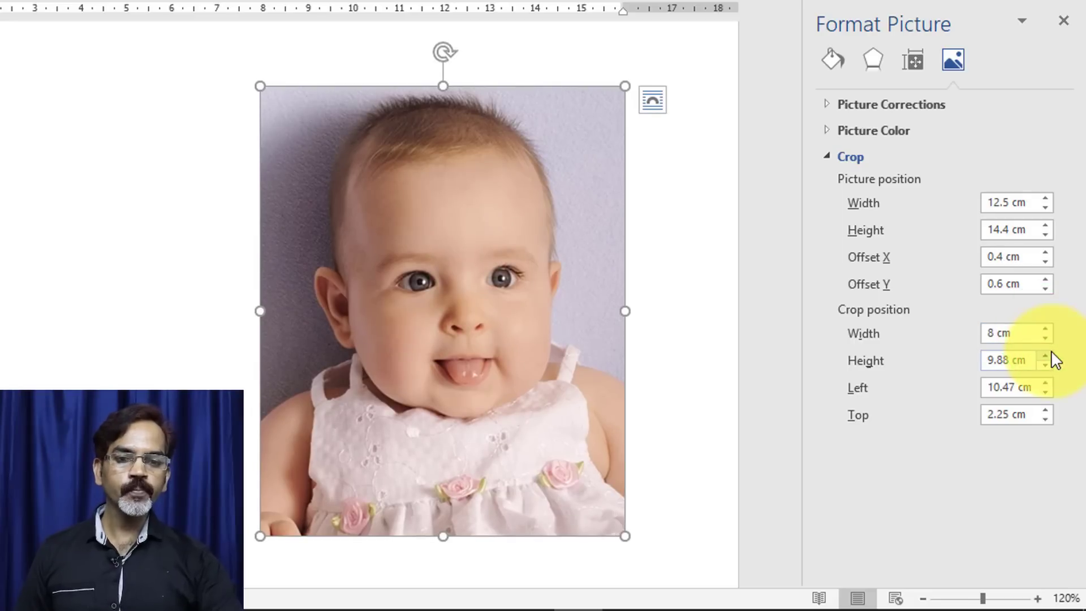
# Try taller and shorter crop heights on the baby picture and set the crop height to 9.6 cm.
pyautogui.click(1047, 355)
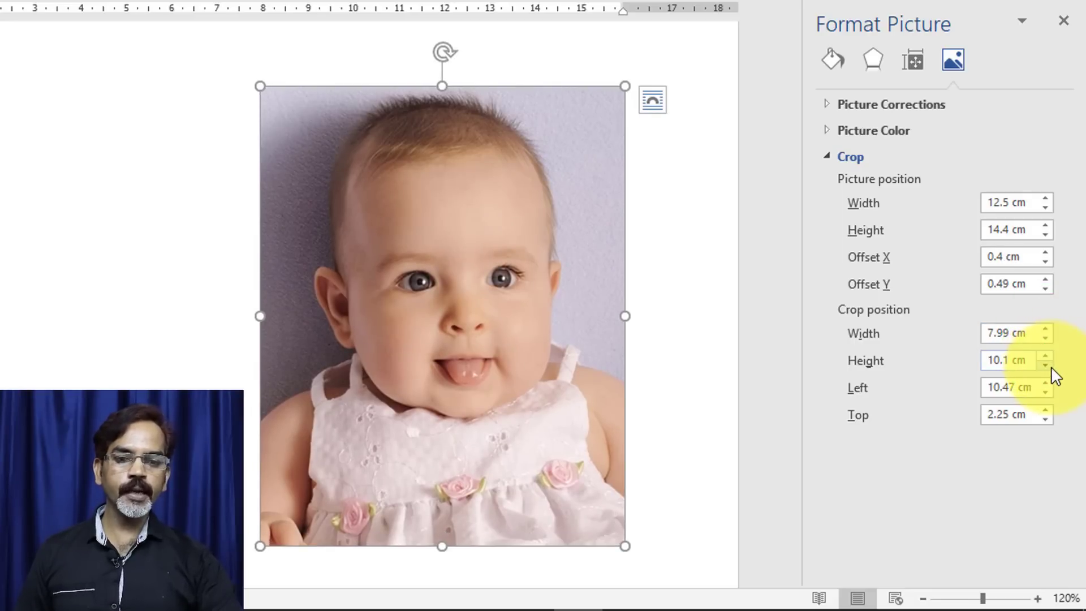
pyautogui.click(1047, 367)
pyautogui.click(1047, 367)
pyautogui.click(1047, 367)
pyautogui.click(1048, 367)
pyautogui.click(1047, 367)
pyautogui.click(1047, 367)
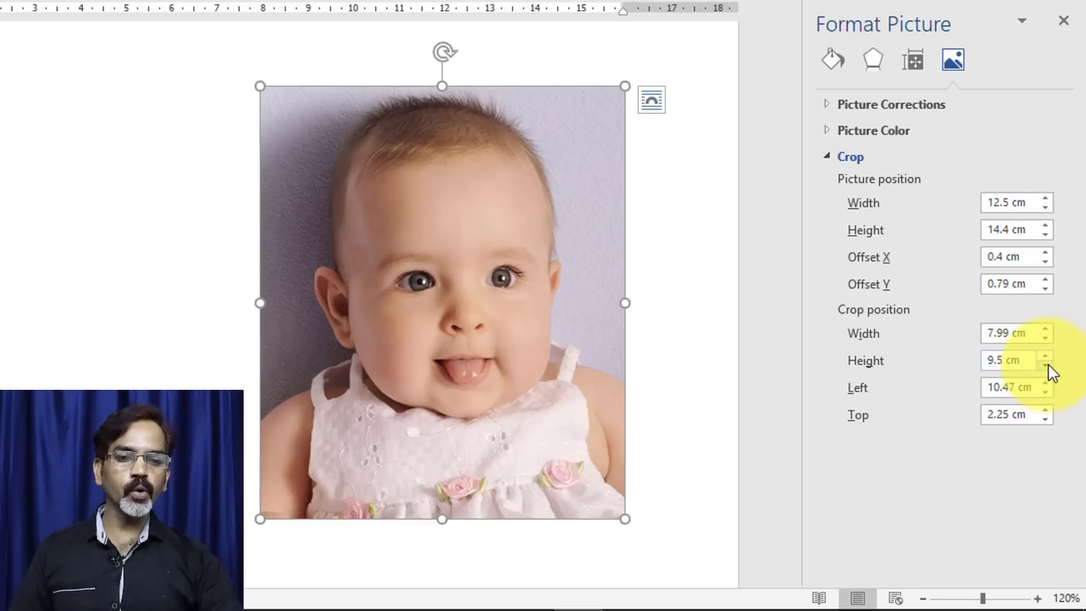
pyautogui.click(1047, 367)
pyautogui.click(1047, 367)
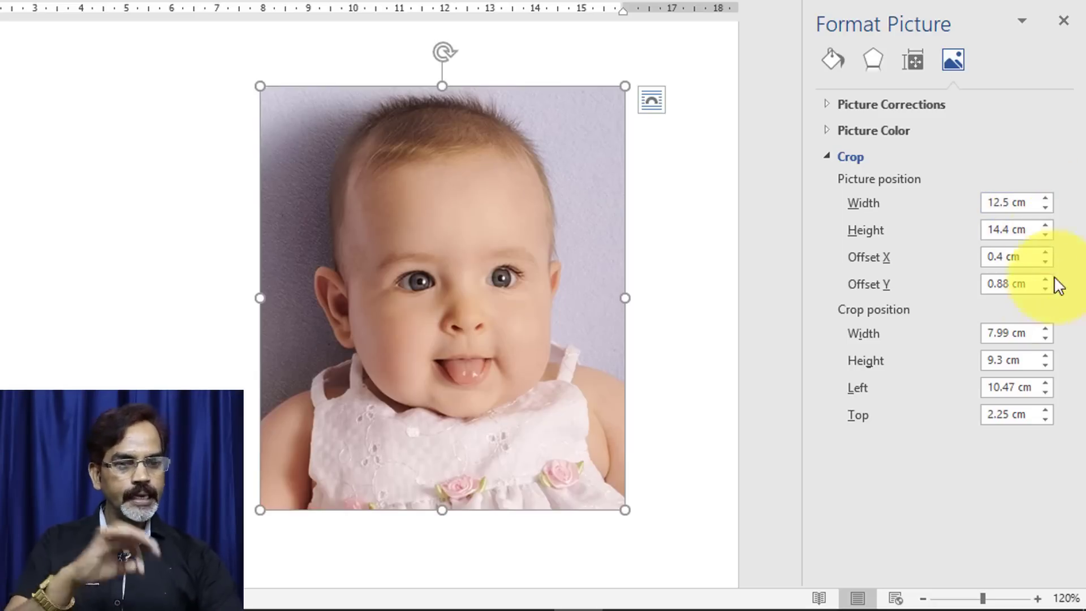
pyautogui.click(1046, 357)
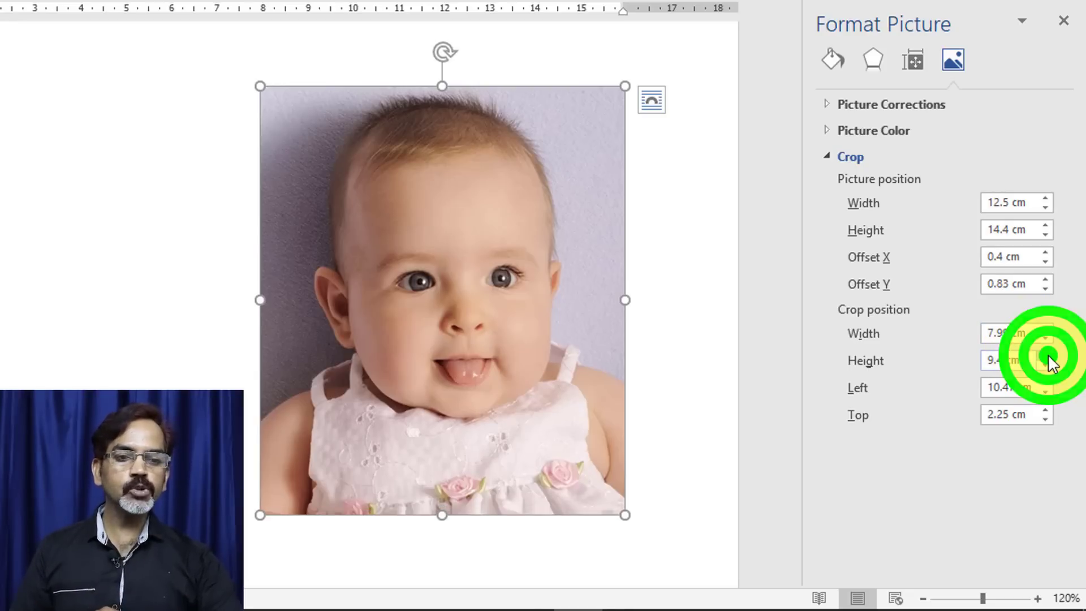
pyautogui.click(1046, 356)
pyautogui.click(1046, 357)
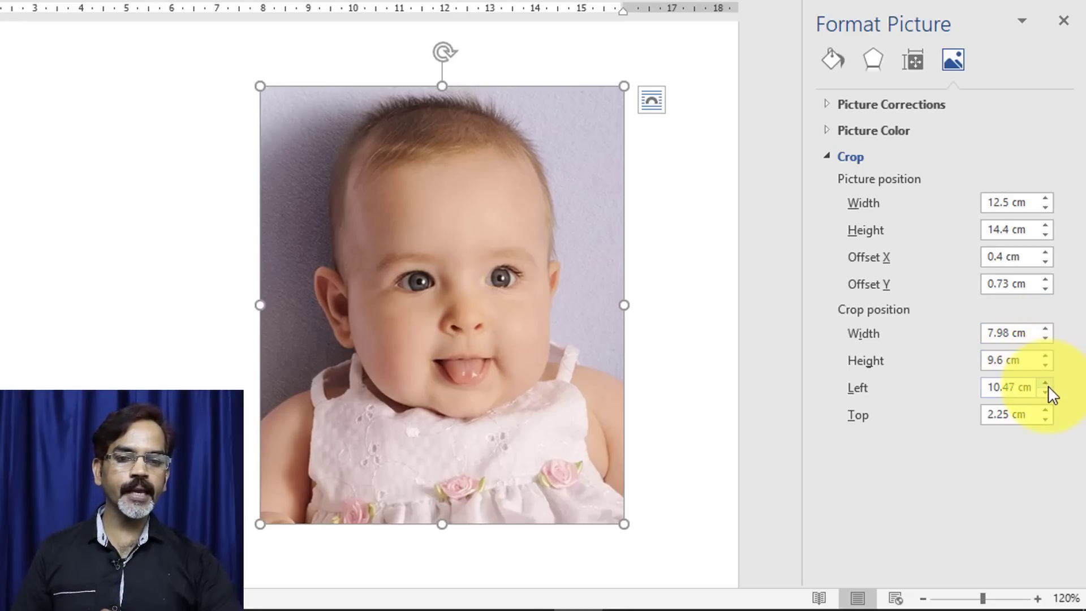
# Set the baby picture's crop position to 10.8 cm from the left and 2.21 cm from the top.
pyautogui.click(1046, 383)
pyautogui.click(1046, 383)
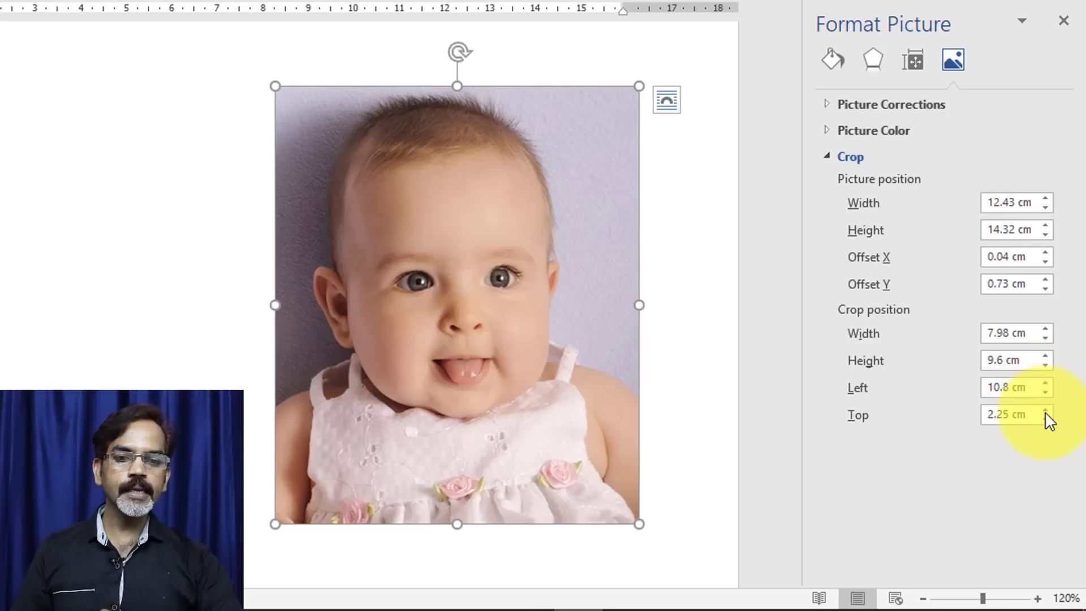
pyautogui.click(1045, 415)
pyautogui.click(1047, 420)
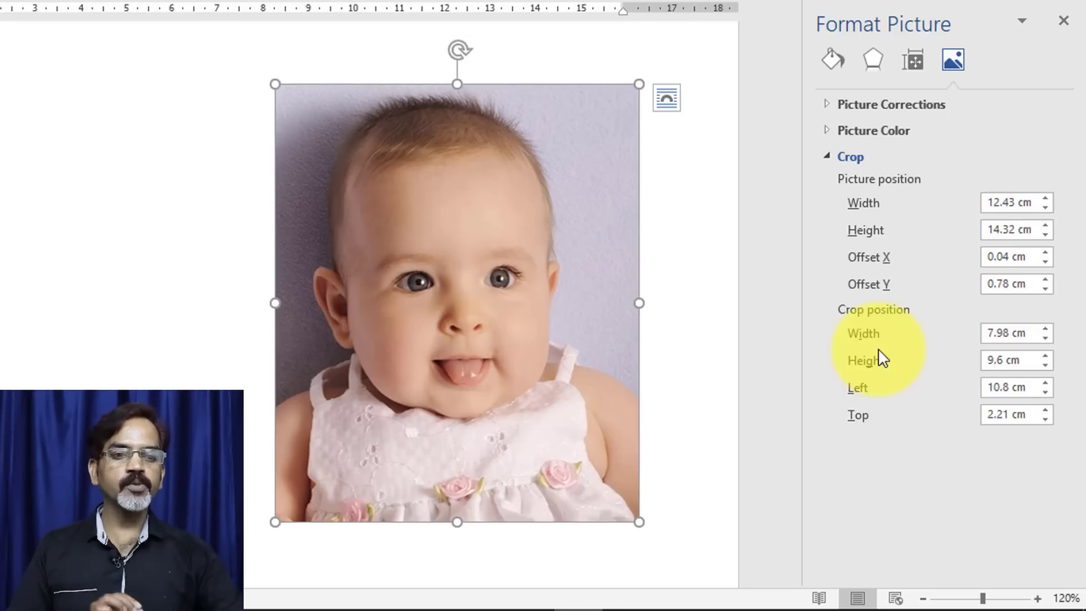
pyautogui.click(827, 156)
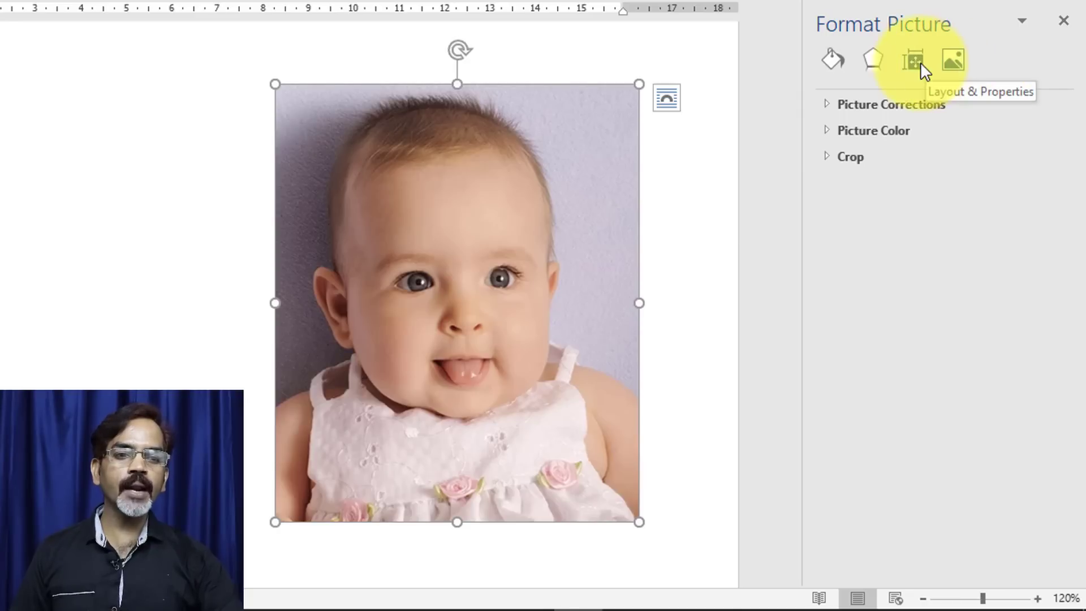
# Look over the picture's layout and effects options, collapse the effect sections and expand only the shadow settings.
pyautogui.click(907, 63)
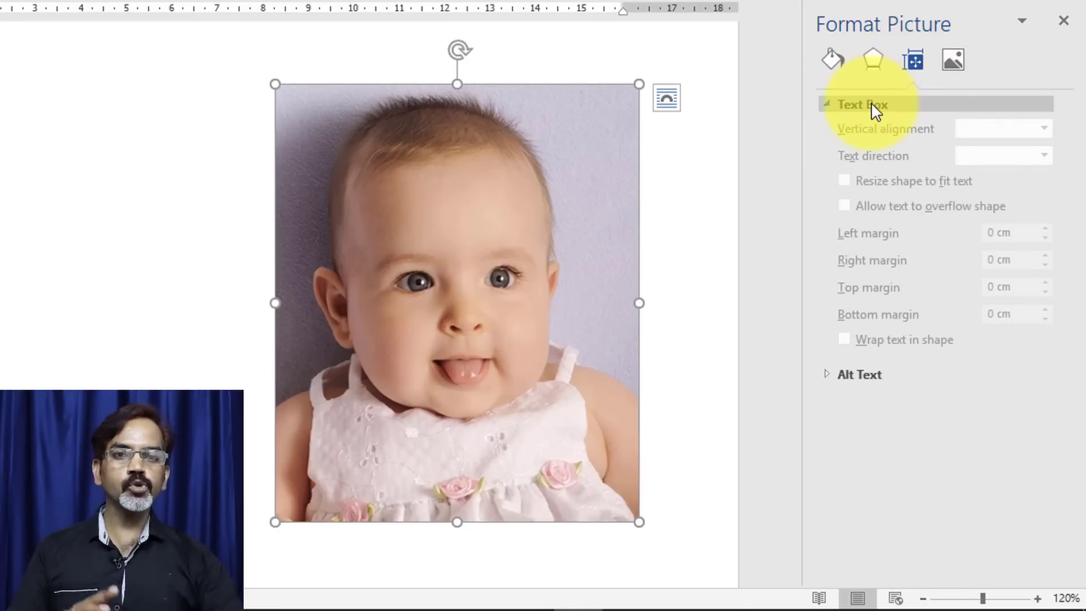
pyautogui.click(871, 58)
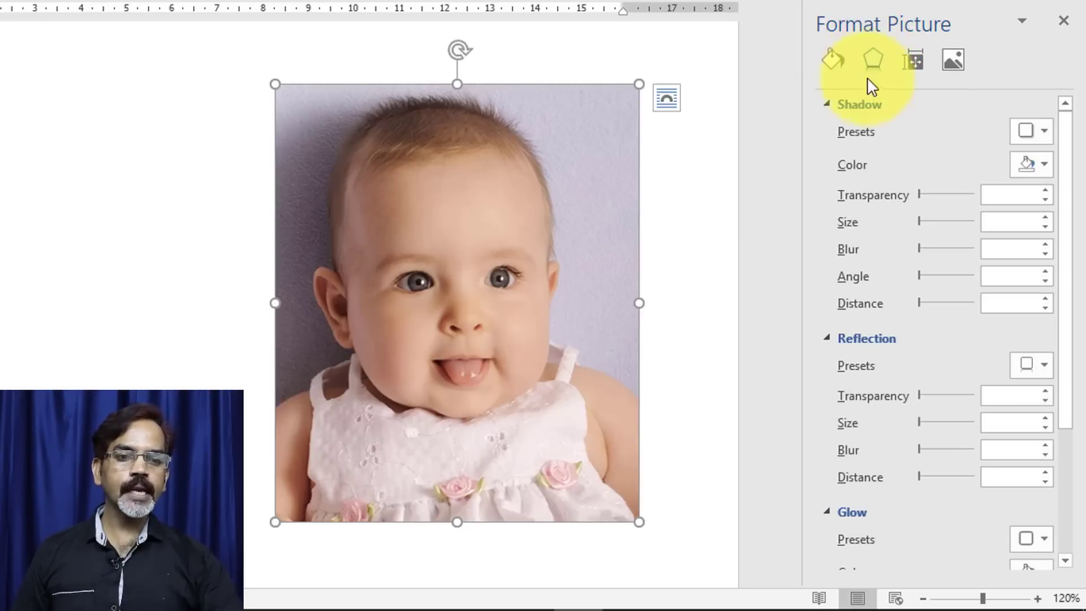
pyautogui.click(828, 104)
pyautogui.click(827, 131)
pyautogui.click(827, 156)
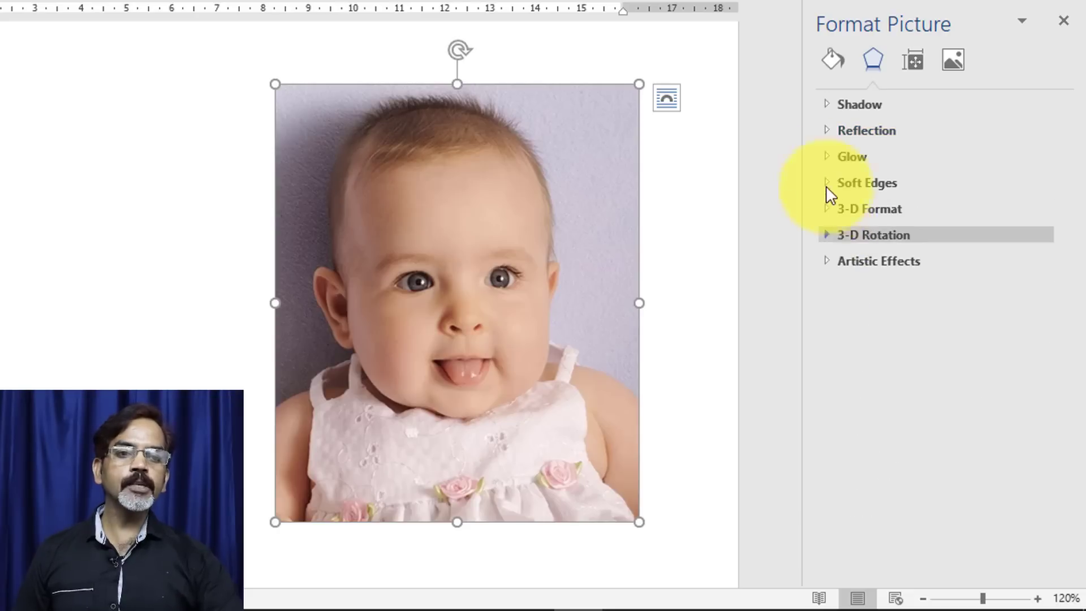
pyautogui.click(824, 105)
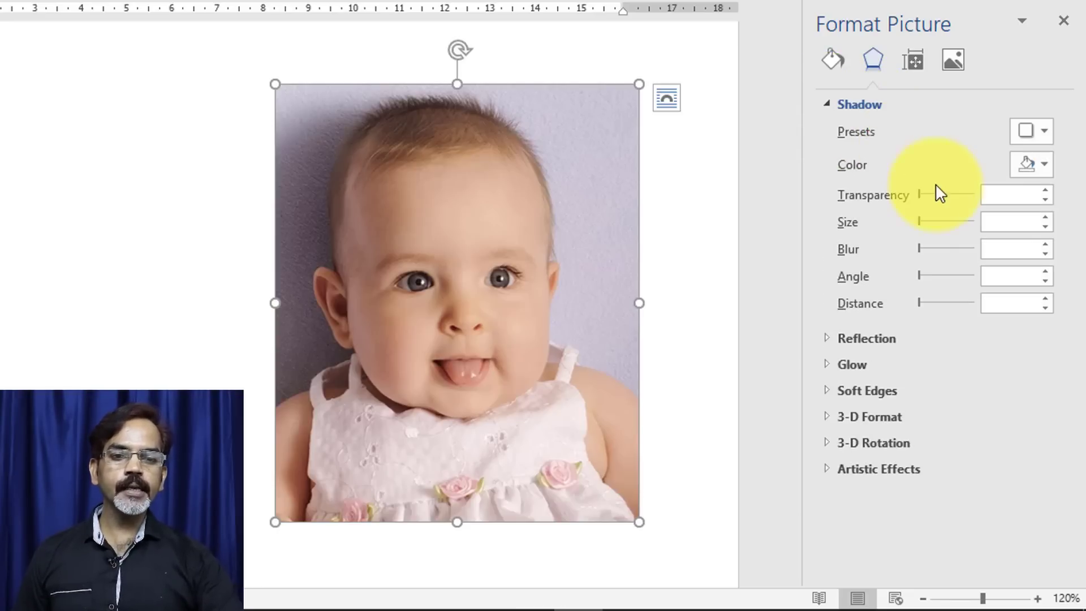
# Try a 31% transparent shadow on the baby picture, followed by outer shadow presets offset to the bottom and the top left.
pyautogui.moveTo(926, 193); pyautogui.dragTo(938, 189)
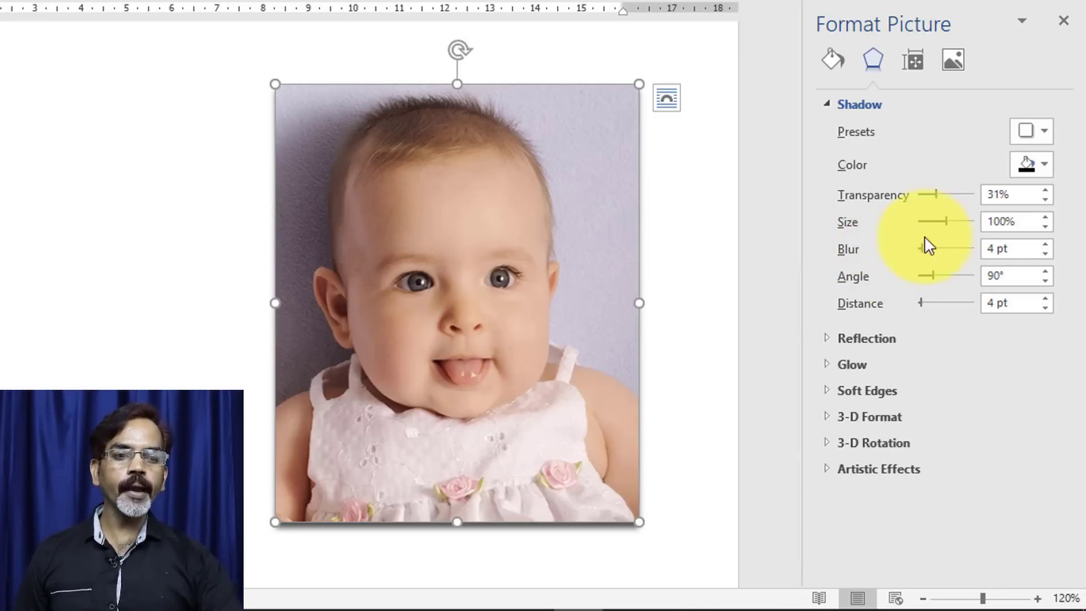
pyautogui.click(1040, 131)
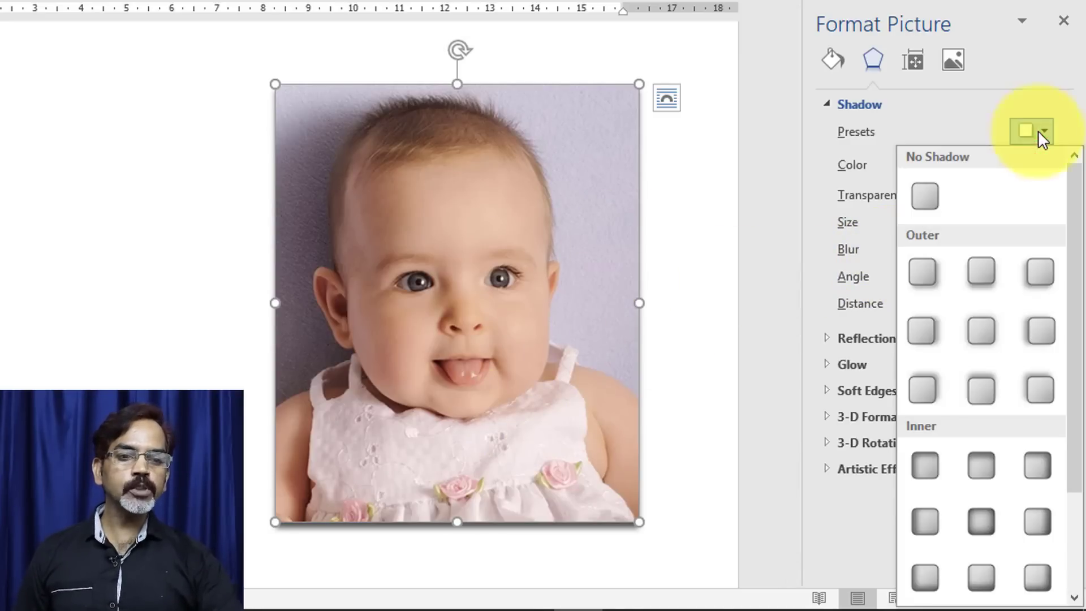
pyautogui.click(985, 273)
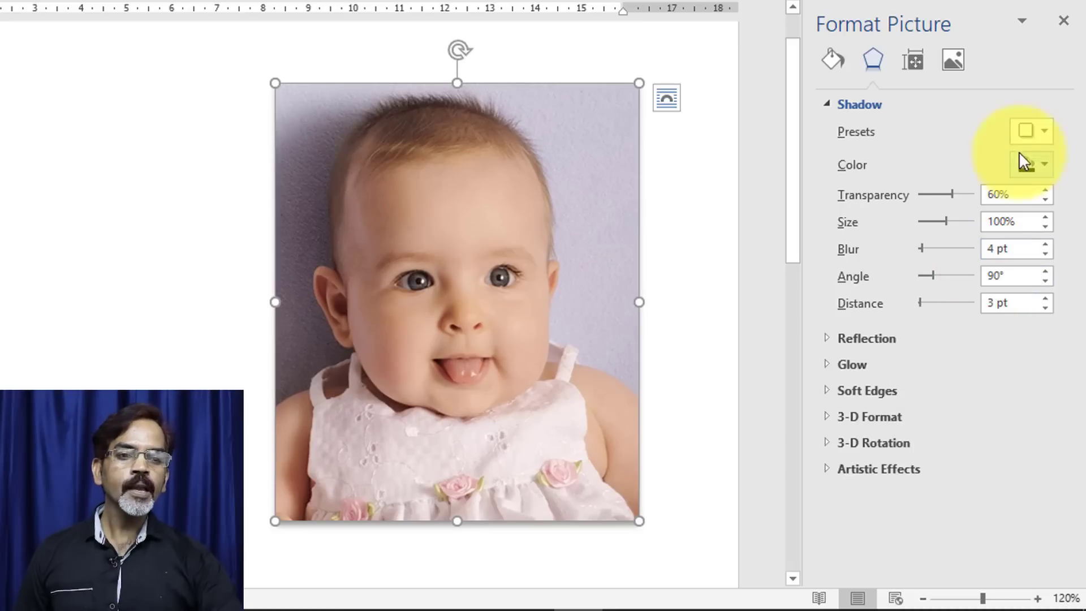
pyautogui.click(1043, 133)
pyautogui.click(1037, 384)
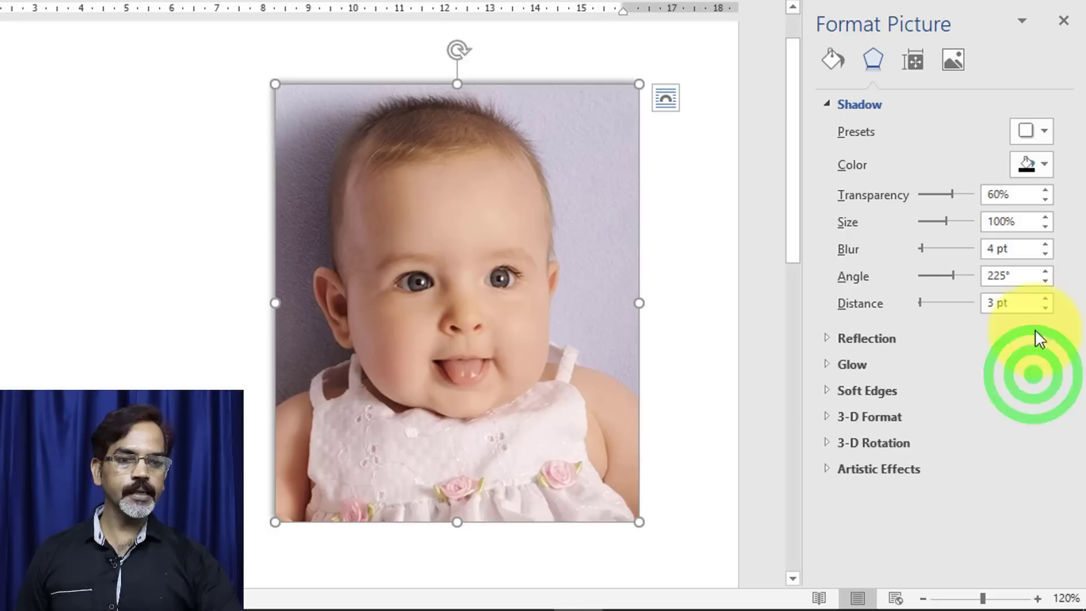
# Try the top-left inner shadow preset and the perspective shadow preset below the baby picture.
pyautogui.click(1039, 126)
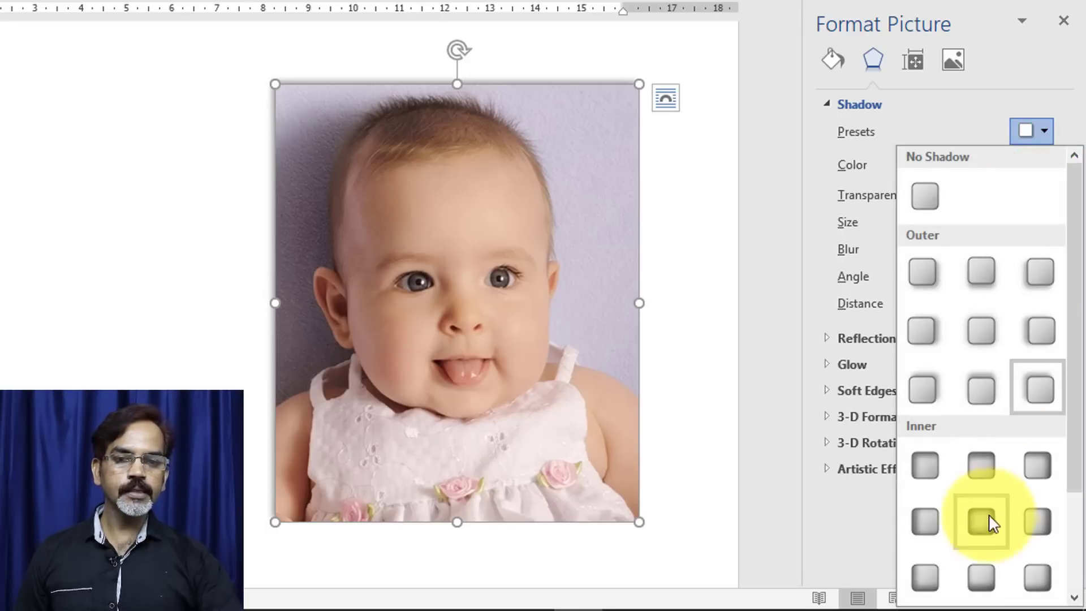
pyautogui.click(926, 461)
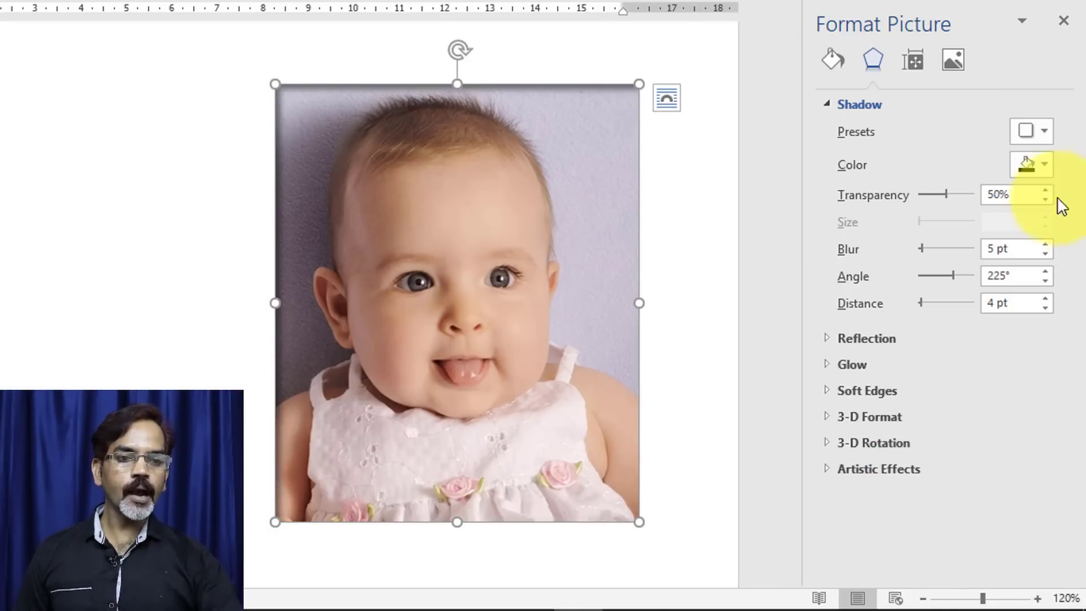
pyautogui.click(1043, 132)
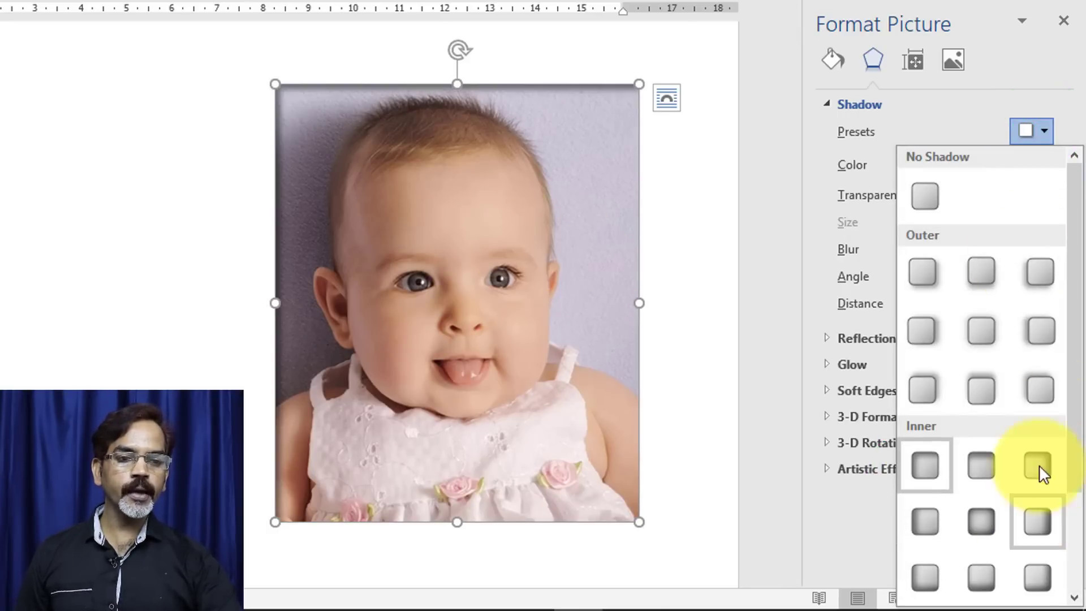
pyautogui.click(1074, 386)
pyautogui.moveTo(1074, 387); pyautogui.dragTo(1074, 504)
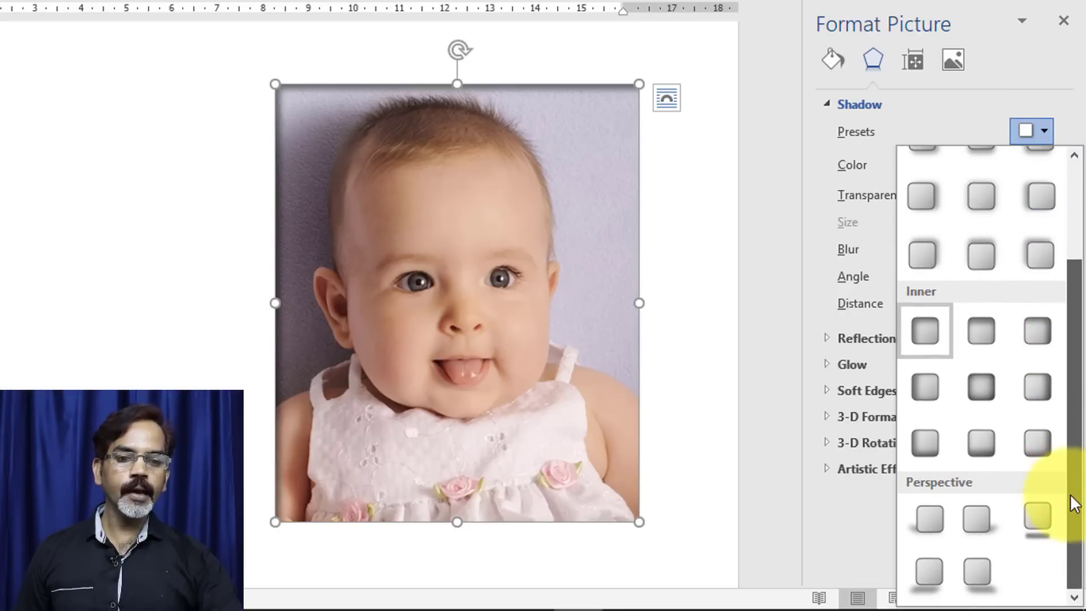
pyautogui.click(1037, 517)
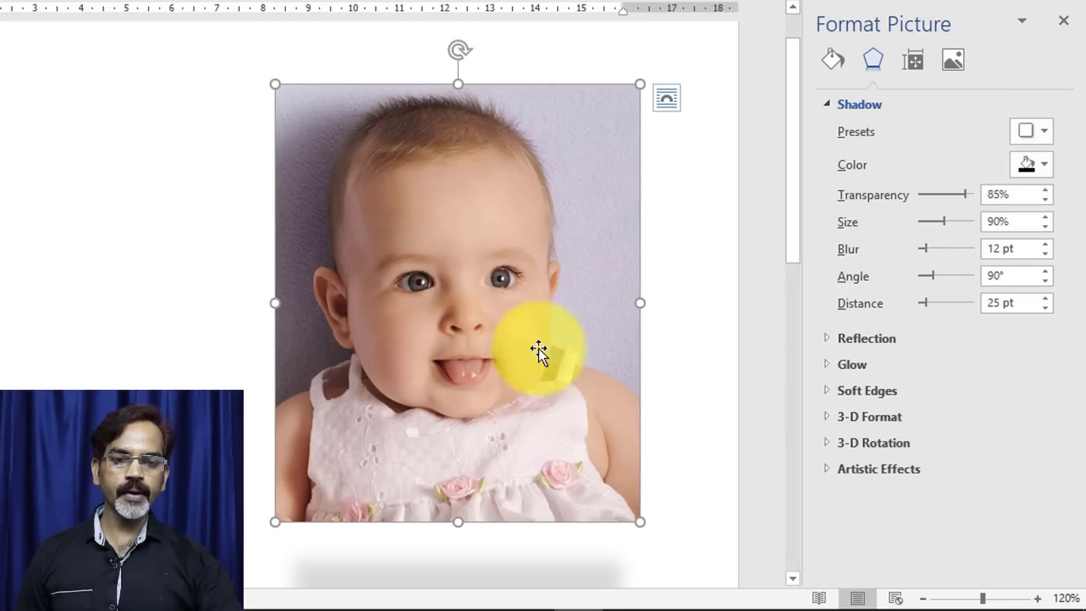
pyautogui.scroll(-3, 590, 292)
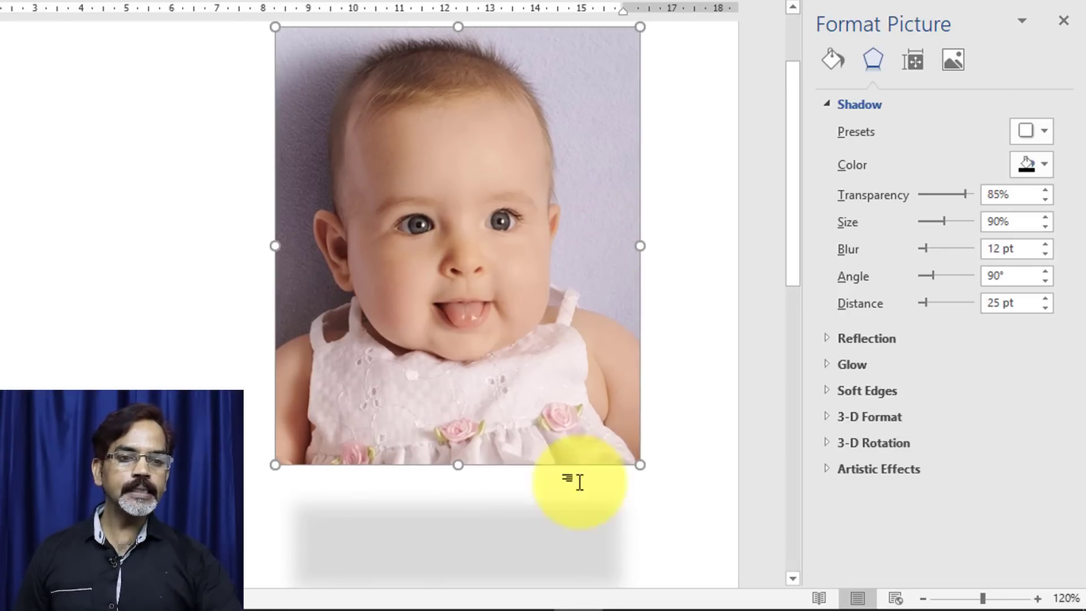
# Apply the centered outer shadow preset to the baby picture.
pyautogui.click(1047, 133)
pyautogui.click(996, 249)
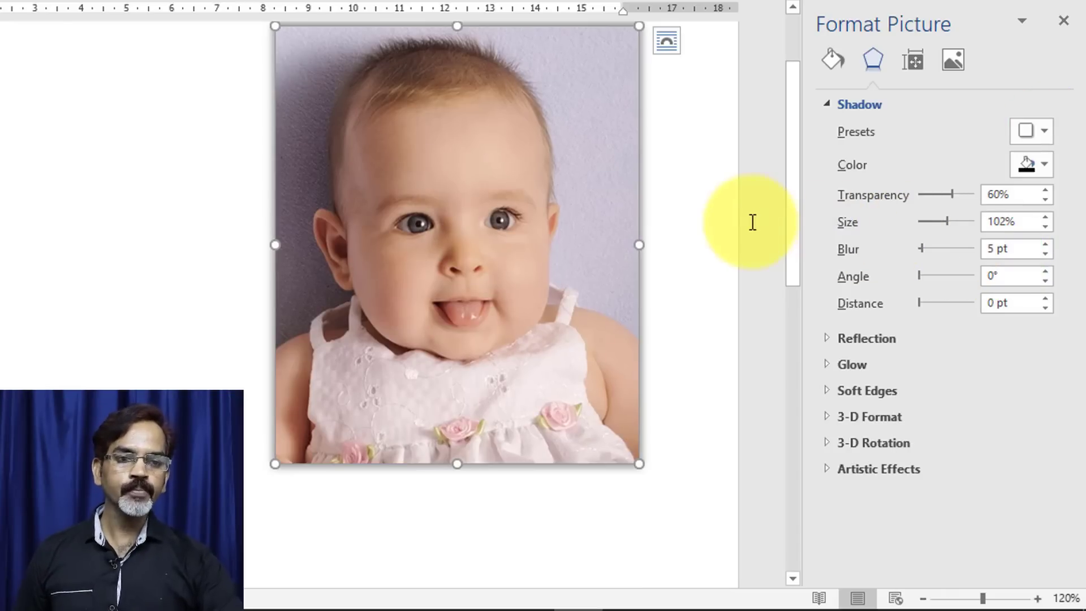
pyautogui.scroll(3, 694, 257)
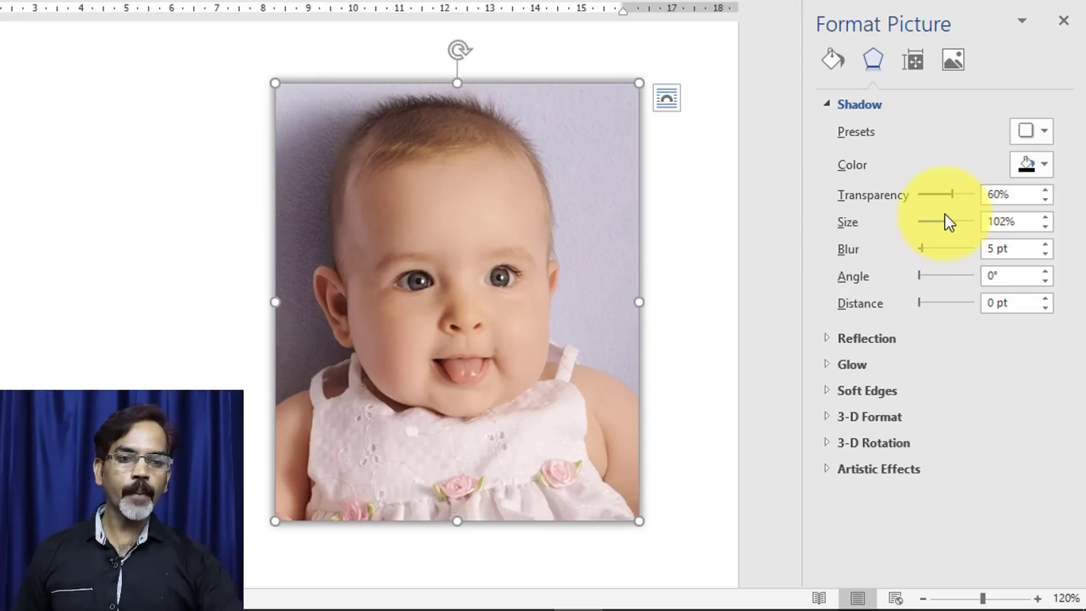
# Set the baby picture's shadow size to 106% and its transparency to 64%.
pyautogui.moveTo(951, 191); pyautogui.dragTo(949, 220)
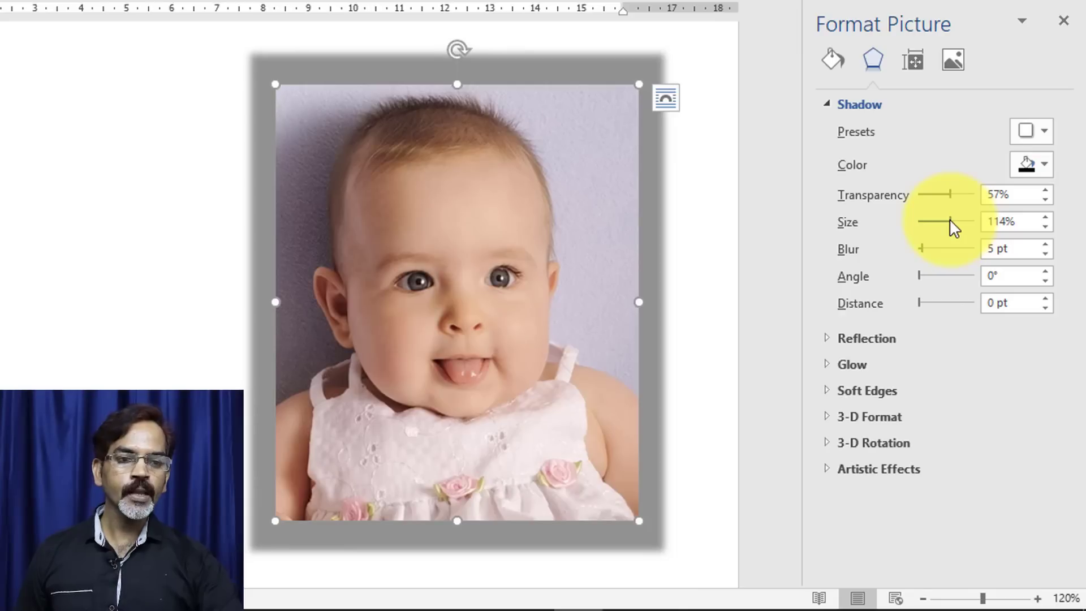
pyautogui.click(1044, 227)
pyautogui.click(1044, 227)
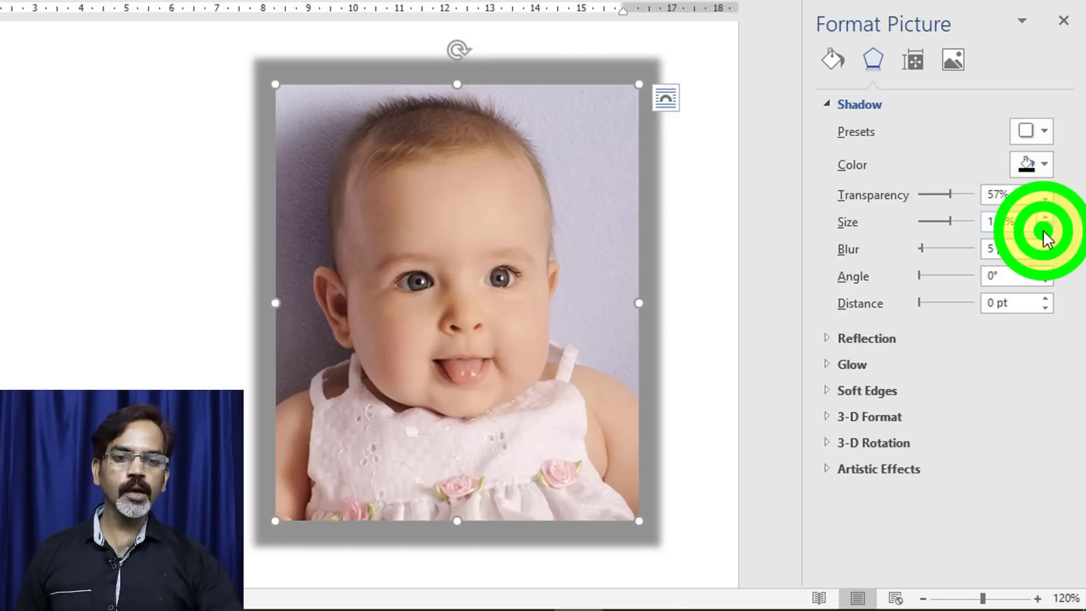
pyautogui.click(1044, 227)
pyautogui.click(1043, 227)
pyautogui.click(1043, 227)
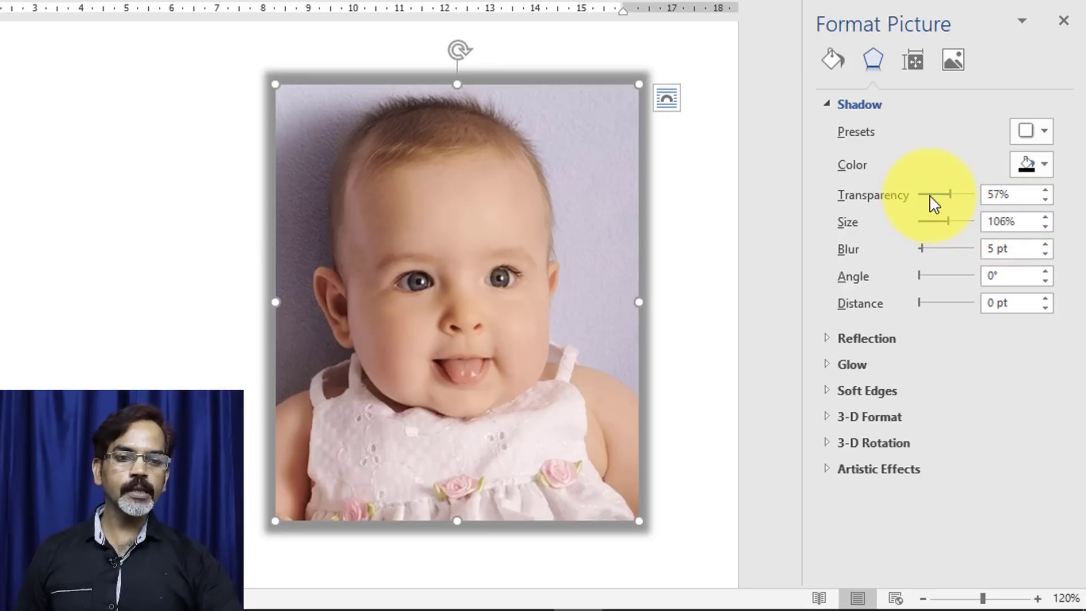
pyautogui.click(1045, 201)
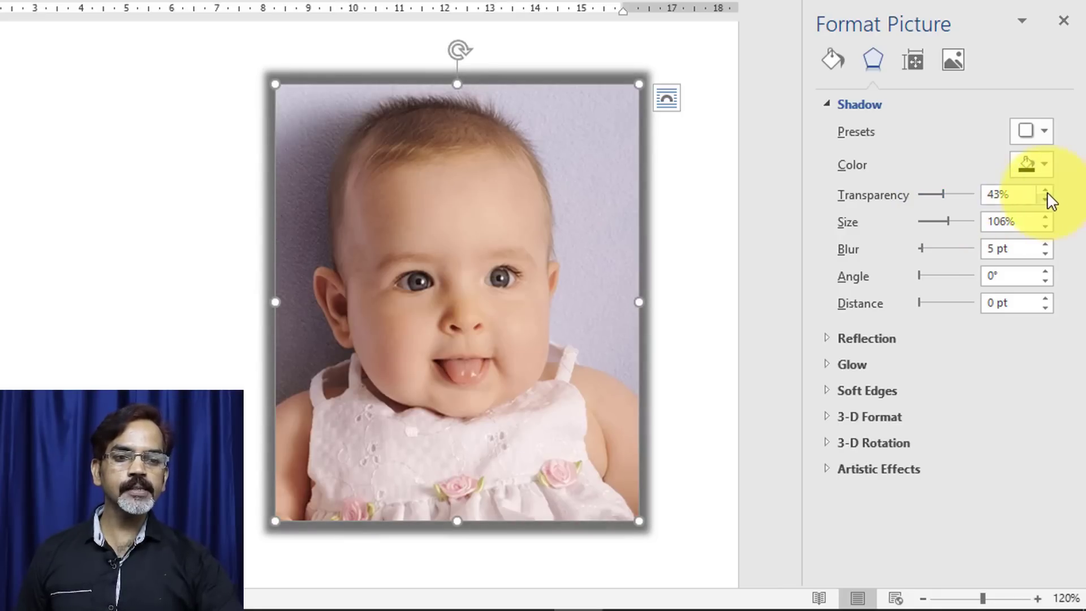
pyautogui.click(1046, 190)
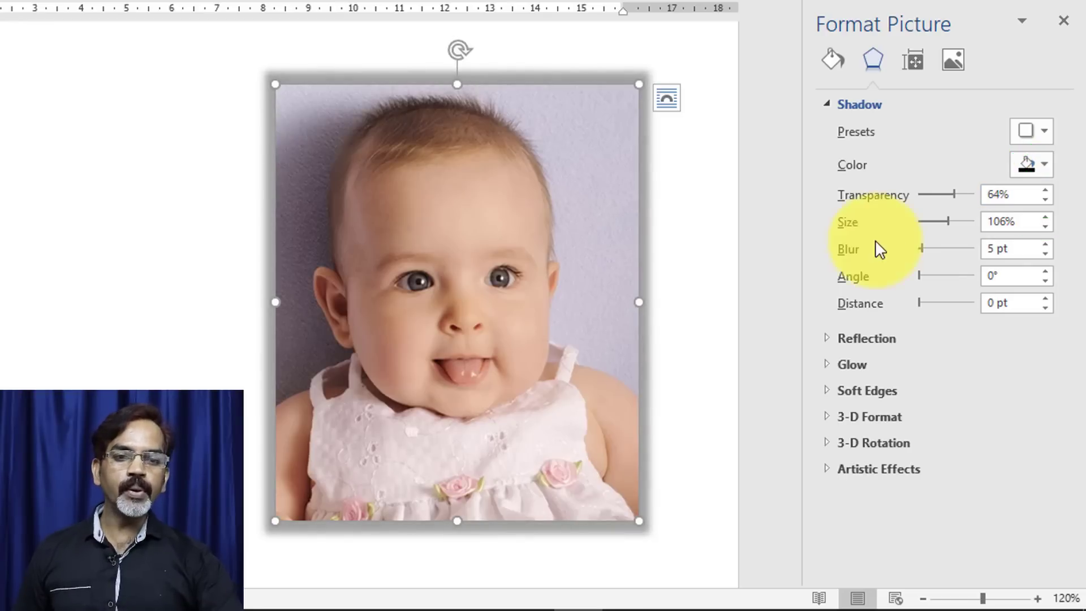
# Try shadow blurs of 15 pt and 25 pt on the baby picture and set the blur to 2 pt.
pyautogui.click(1046, 243)
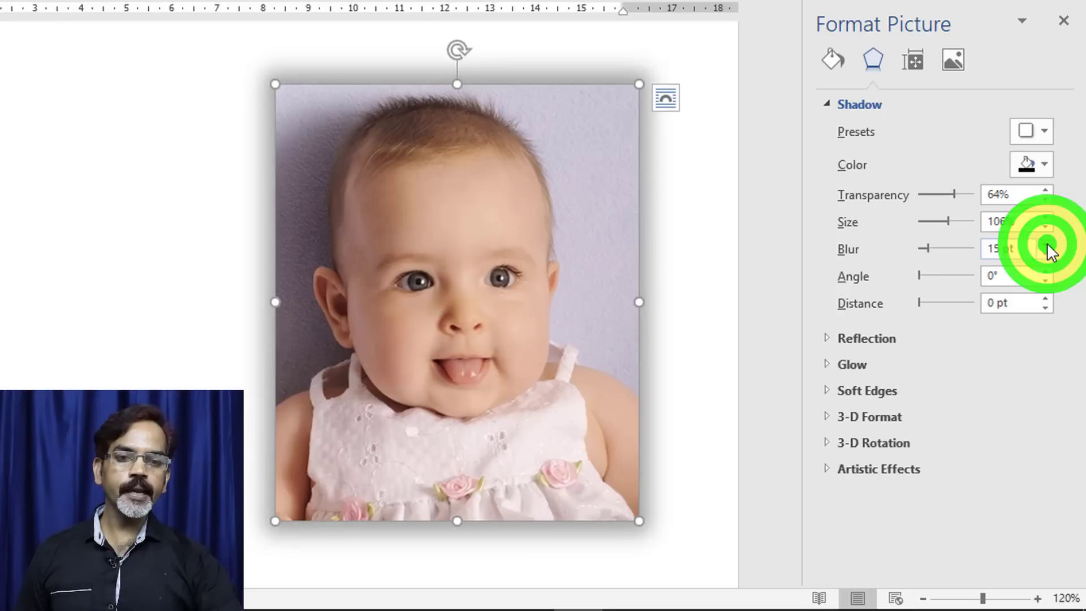
pyautogui.click(1048, 243)
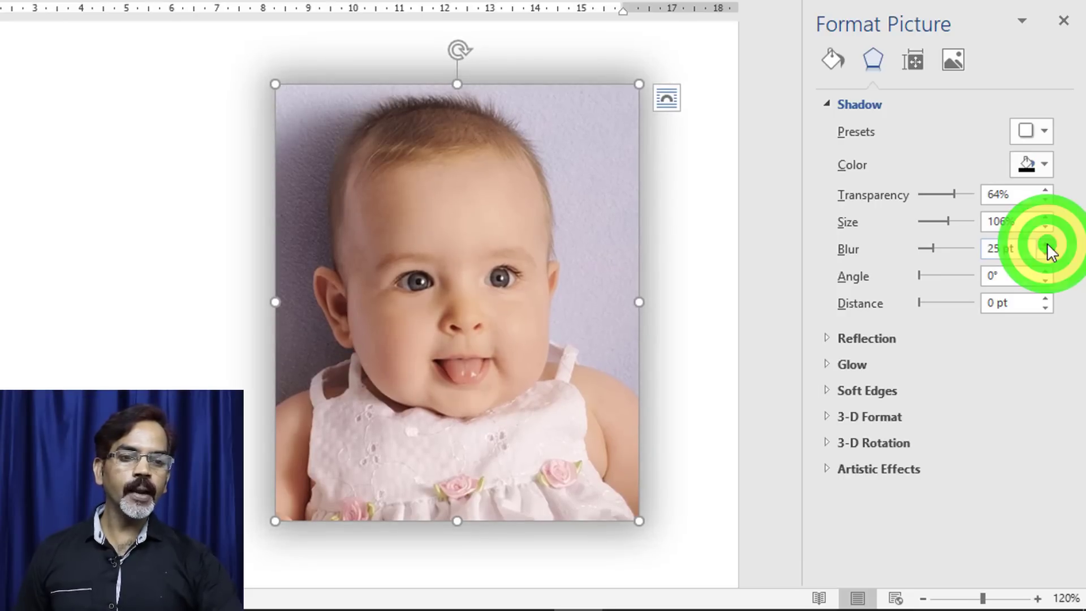
pyautogui.click(1048, 252)
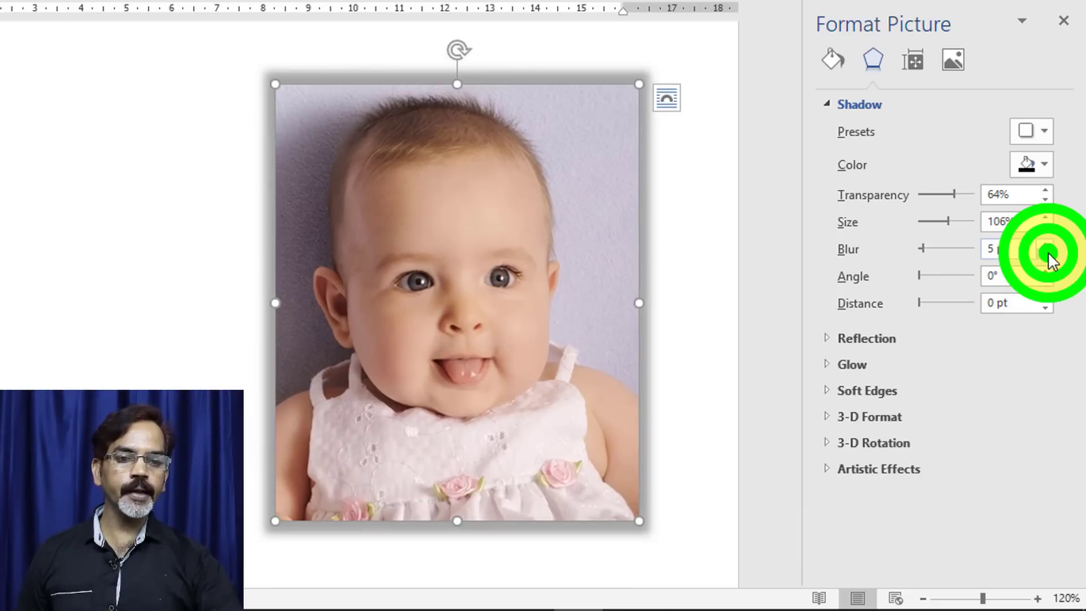
pyautogui.click(1047, 252)
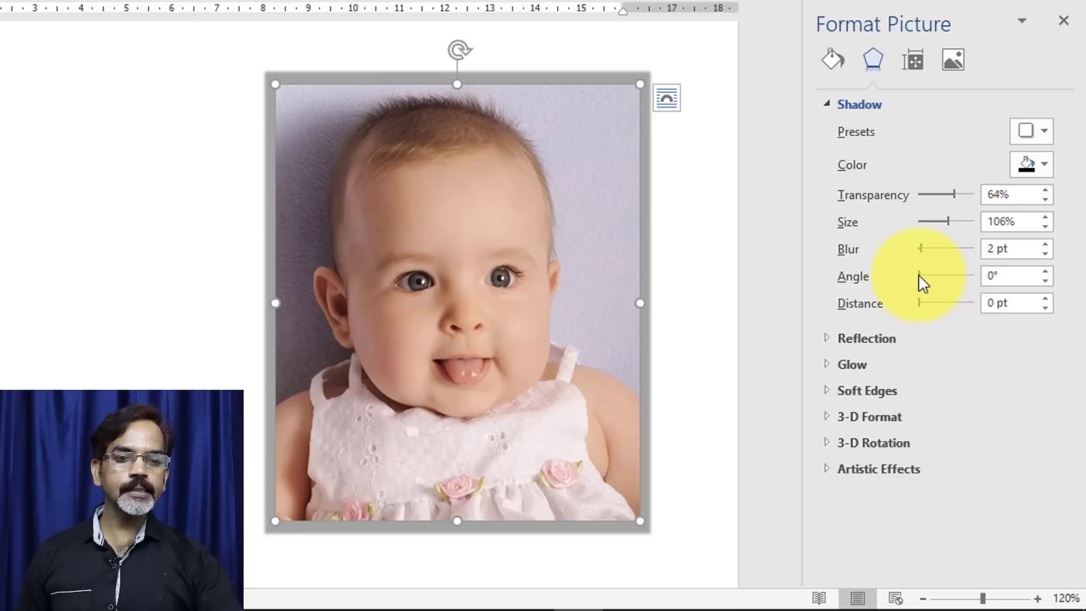
# Try several shadow angles and distances, set the angle to 45° and the distance to 3 pt, and collapse the shadow settings.
pyautogui.moveTo(918, 274)
pyautogui.mouseDown()
pyautogui.moveTo(944, 272)
pyautogui.moveTo(923, 278)
pyautogui.moveTo(918, 301)
pyautogui.moveTo(948, 298)
pyautogui.moveTo(912, 300)
pyautogui.moveTo(931, 301)
pyautogui.moveTo(936, 277)
pyautogui.moveTo(907, 279)
pyautogui.moveTo(989, 284)
pyautogui.moveTo(931, 286)
pyautogui.moveTo(932, 277)
pyautogui.mouseUp()
pyautogui.click(945, 273)
pyautogui.click(939, 276)
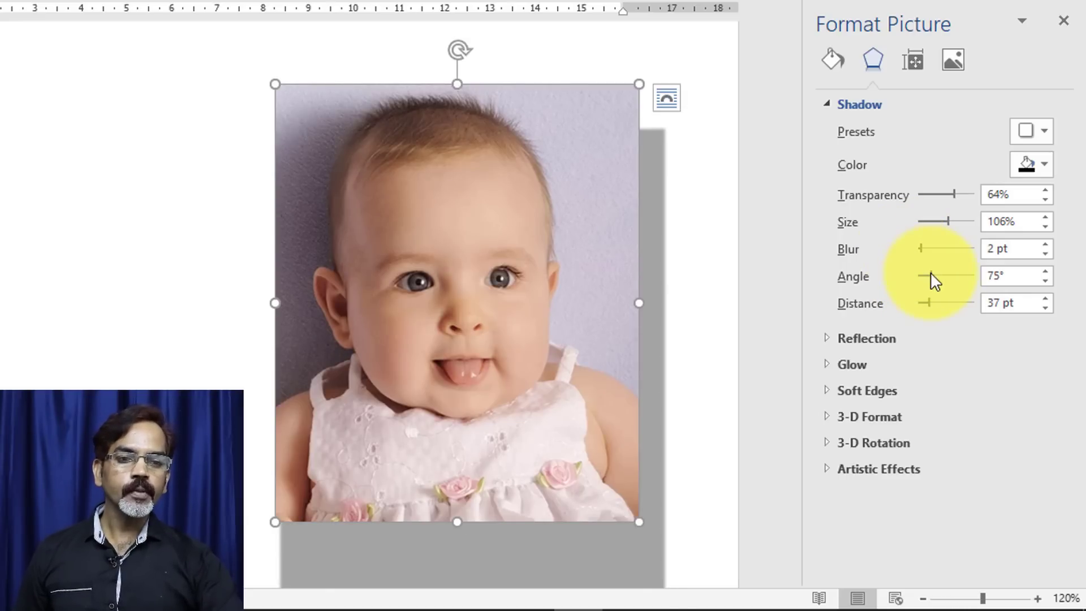
pyautogui.moveTo(931, 272); pyautogui.dragTo(918, 300)
pyautogui.click(927, 300)
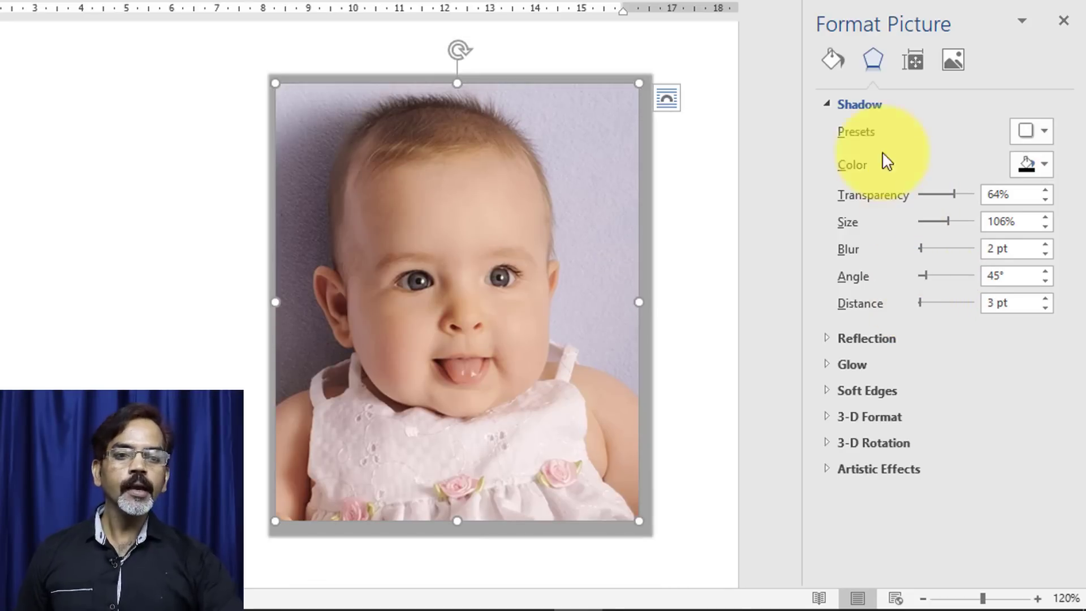
pyautogui.click(826, 105)
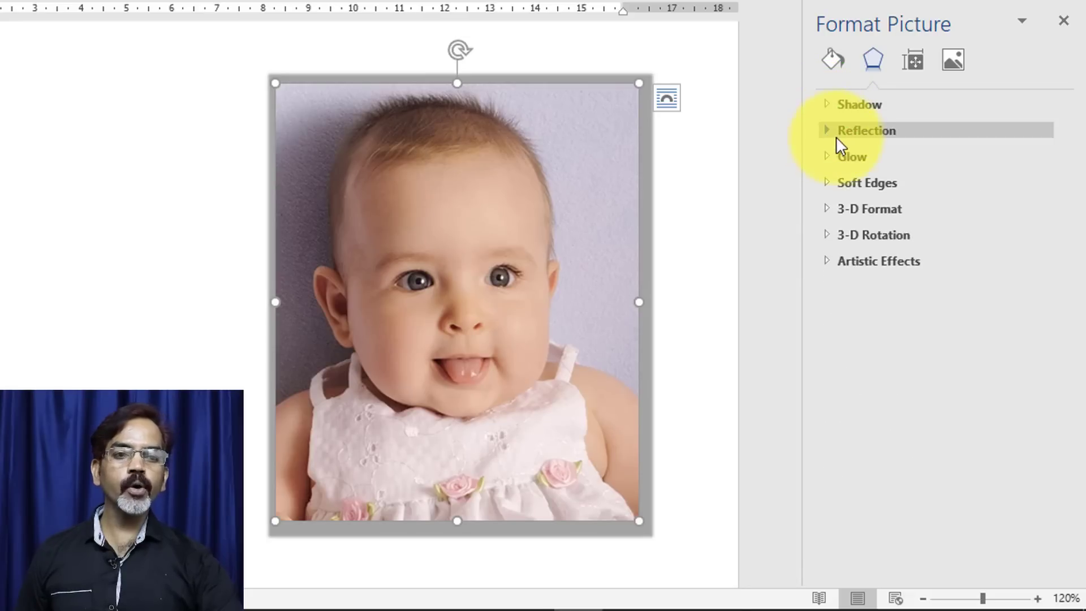
# Add a reflection with 20% transparency and 100% size to the baby picture, and shrink the picture so the reflection fits below it.
pyautogui.click(825, 136)
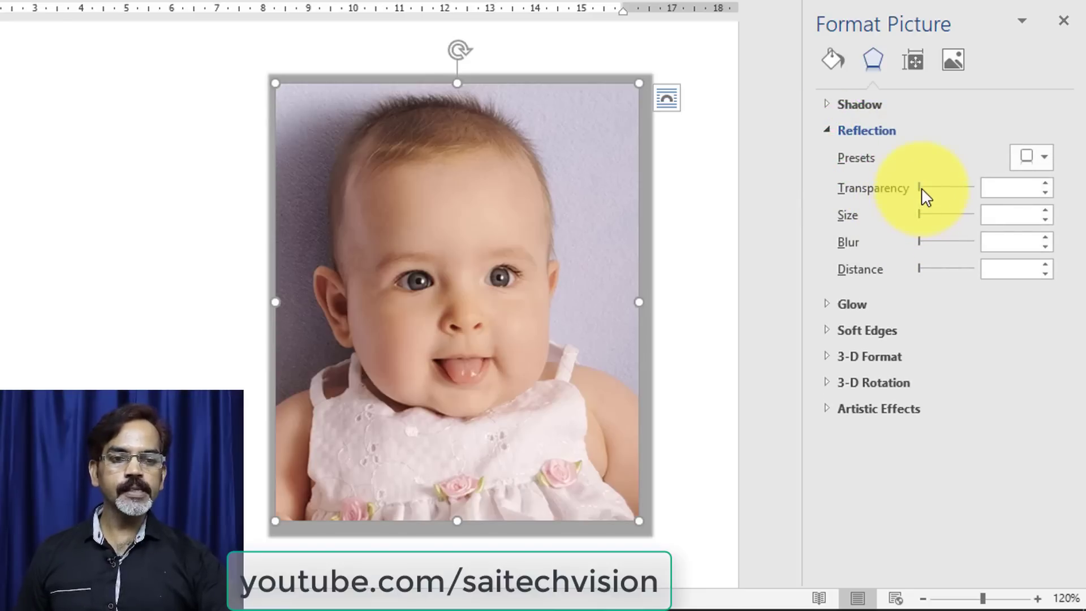
pyautogui.moveTo(922, 190)
pyautogui.mouseDown()
pyautogui.moveTo(932, 190)
pyautogui.moveTo(909, 194)
pyautogui.mouseUp()
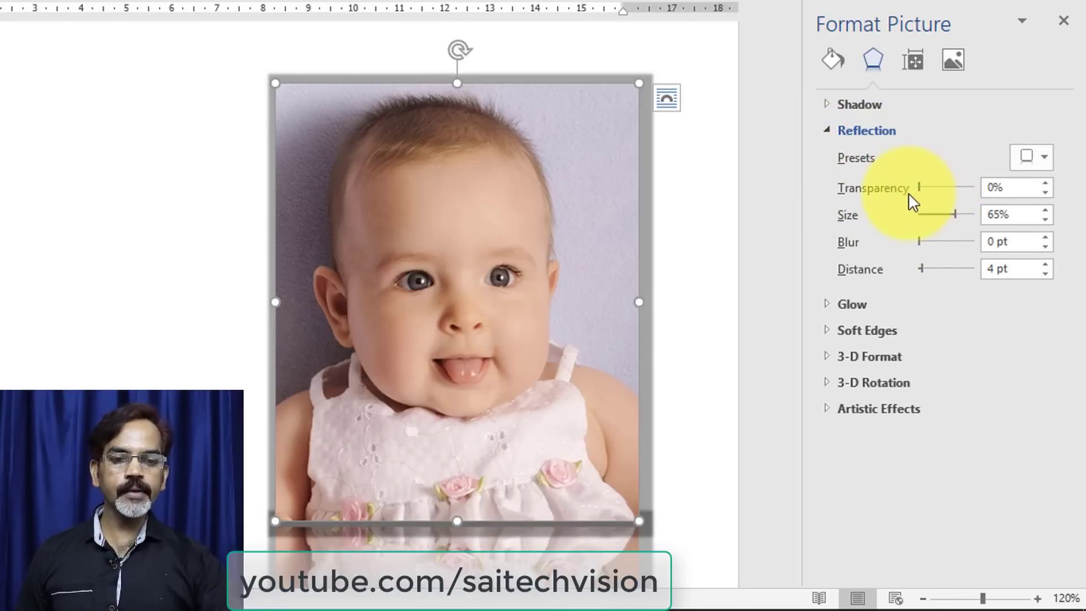
pyautogui.moveTo(640, 520); pyautogui.dragTo(520, 249)
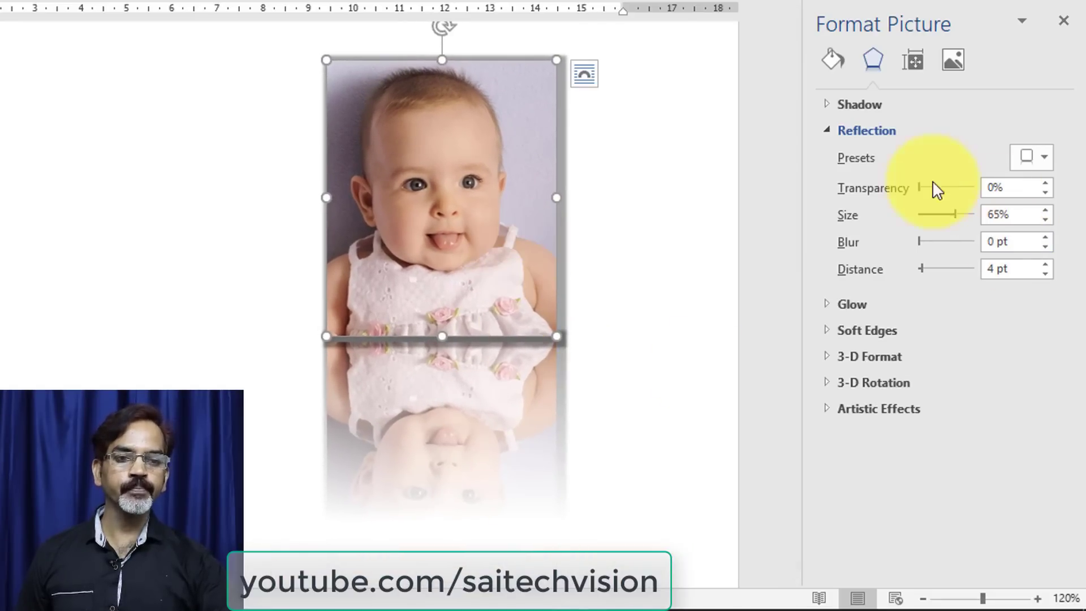
pyautogui.moveTo(919, 189); pyautogui.dragTo(982, 213)
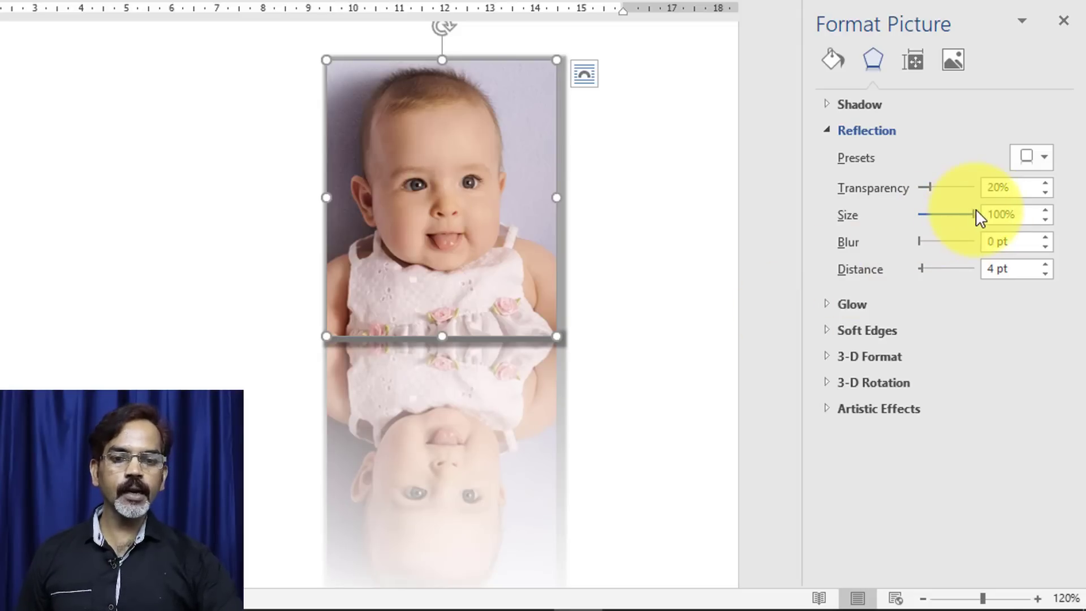
# Set the baby picture's reflection size to 88%, blur to 12 pt and distance to 19 pt, and collapse the reflection settings.
pyautogui.moveTo(976, 211); pyautogui.dragTo(969, 210)
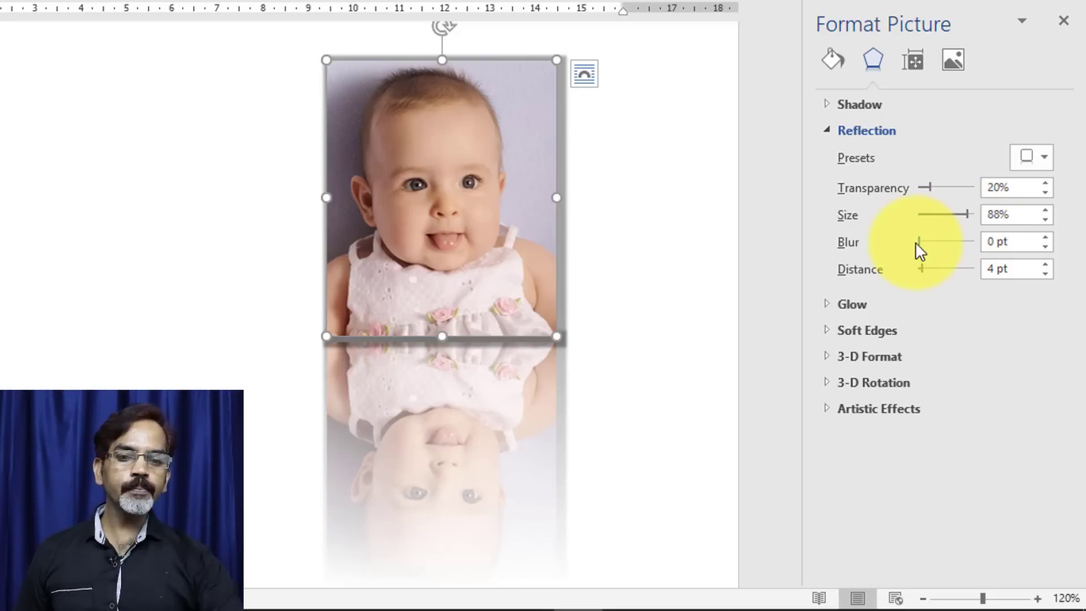
pyautogui.moveTo(918, 242); pyautogui.dragTo(929, 263)
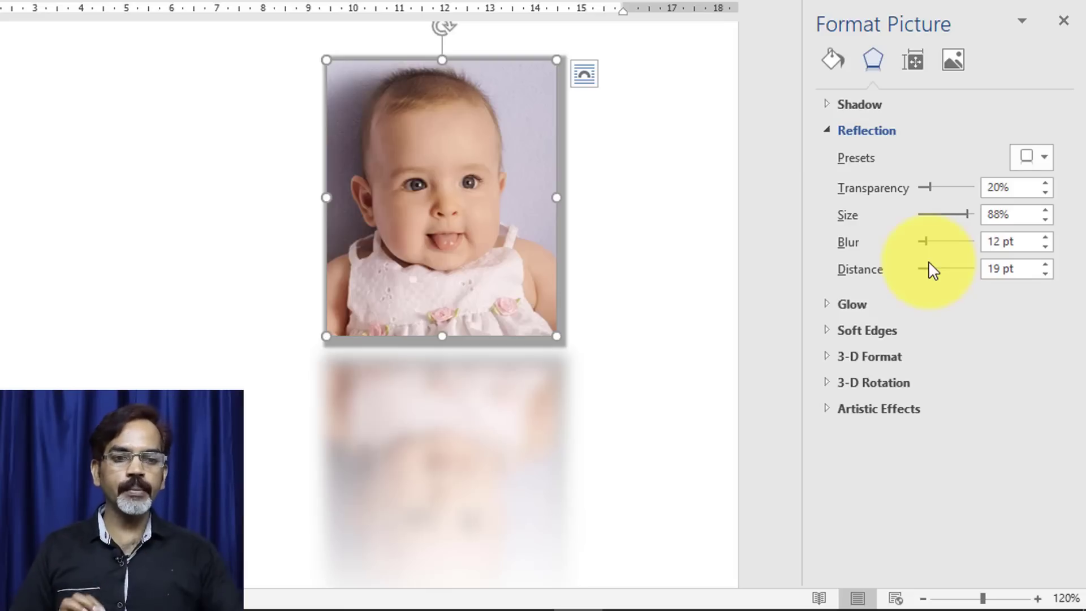
pyautogui.click(828, 129)
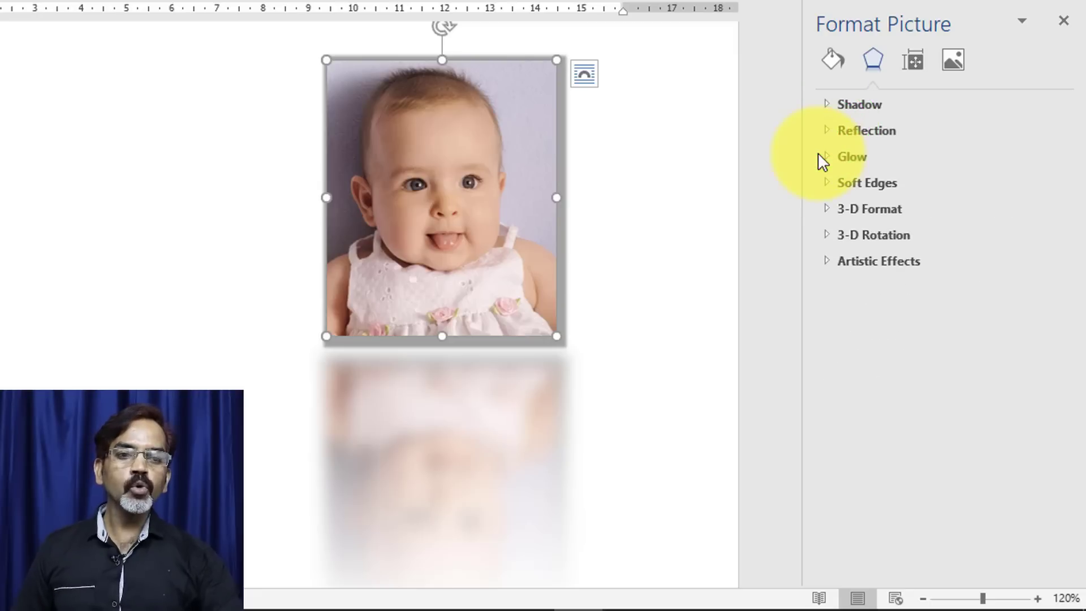
# Remove the baby picture's visible reflection by setting its transparency and size to 0%, leaving the glow settings expanded.
pyautogui.click(823, 159)
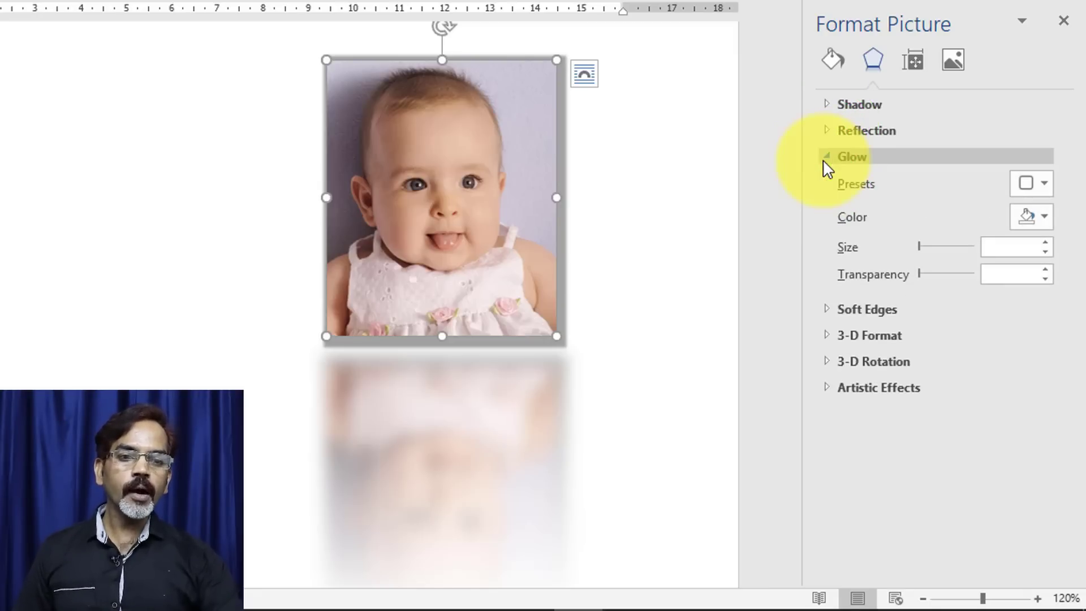
pyautogui.click(837, 131)
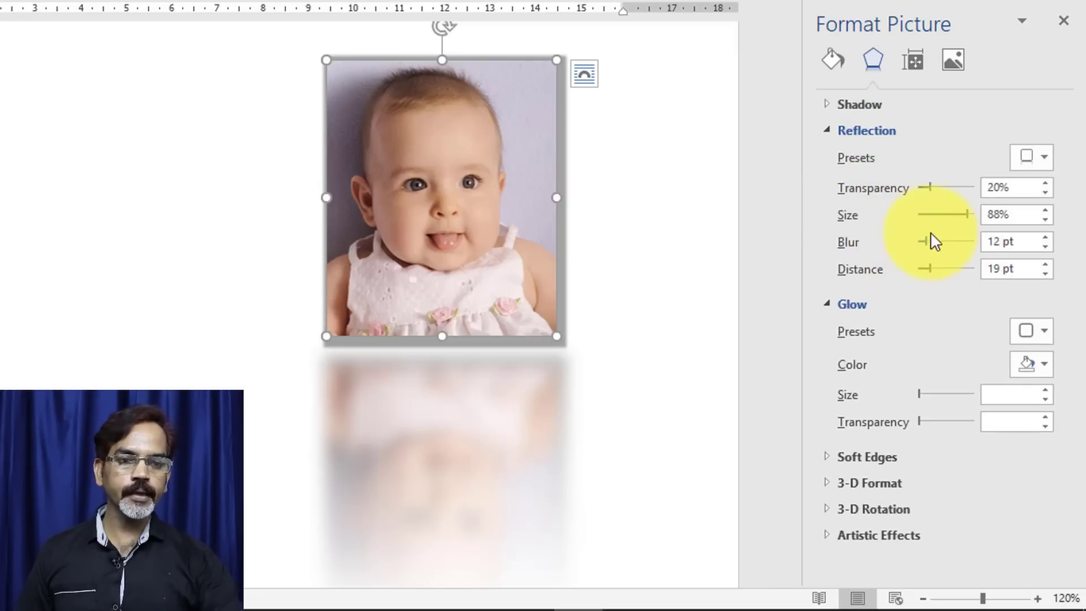
pyautogui.moveTo(934, 196); pyautogui.dragTo(904, 220)
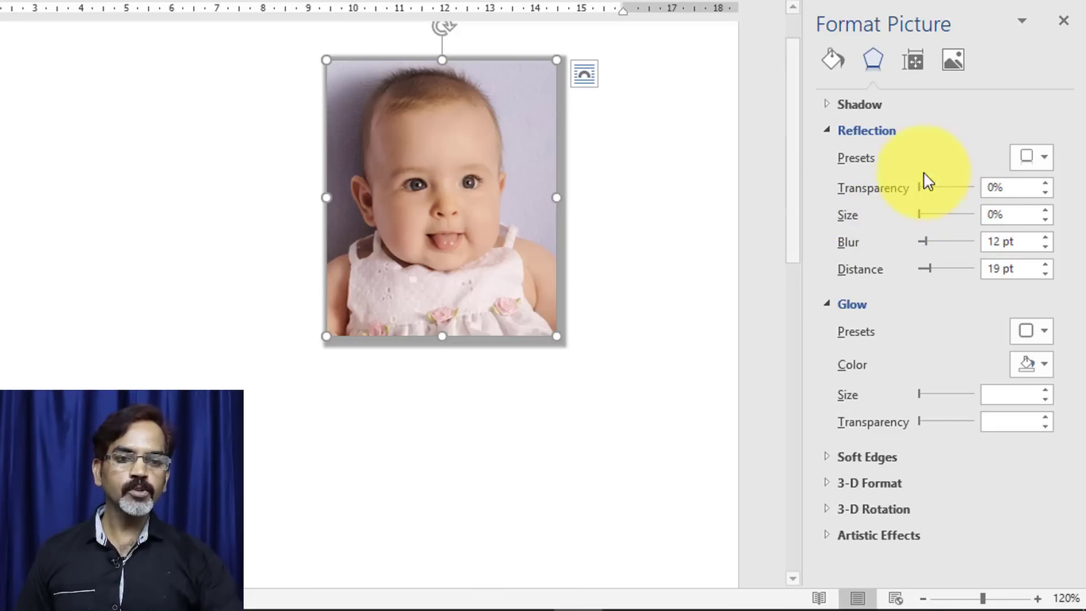
pyautogui.click(826, 130)
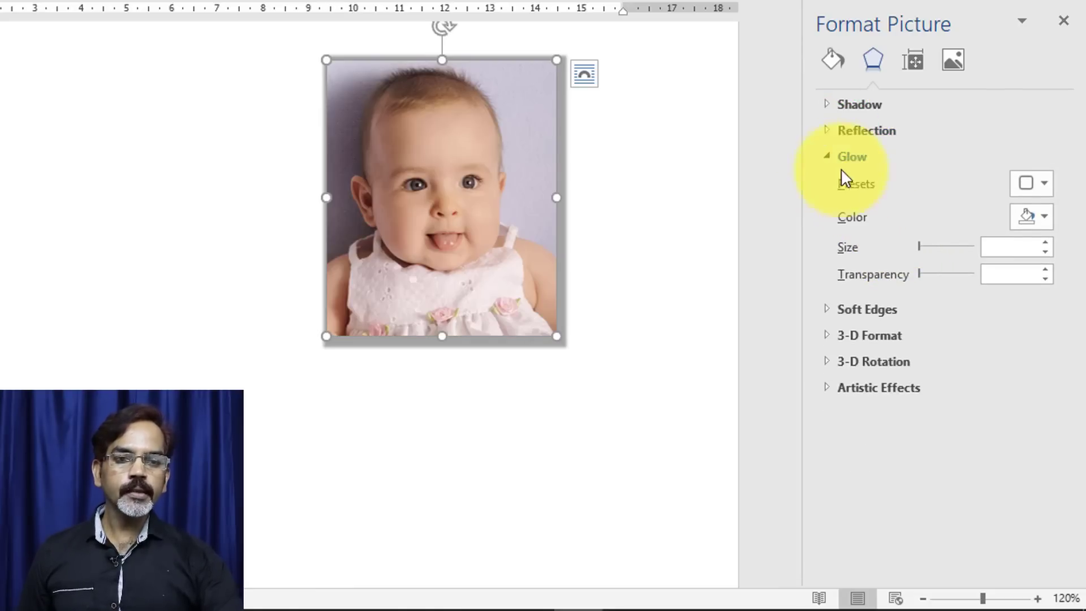
# Reduce the baby picture's shadow size to 1% and collapse the shadow settings.
pyautogui.click(829, 103)
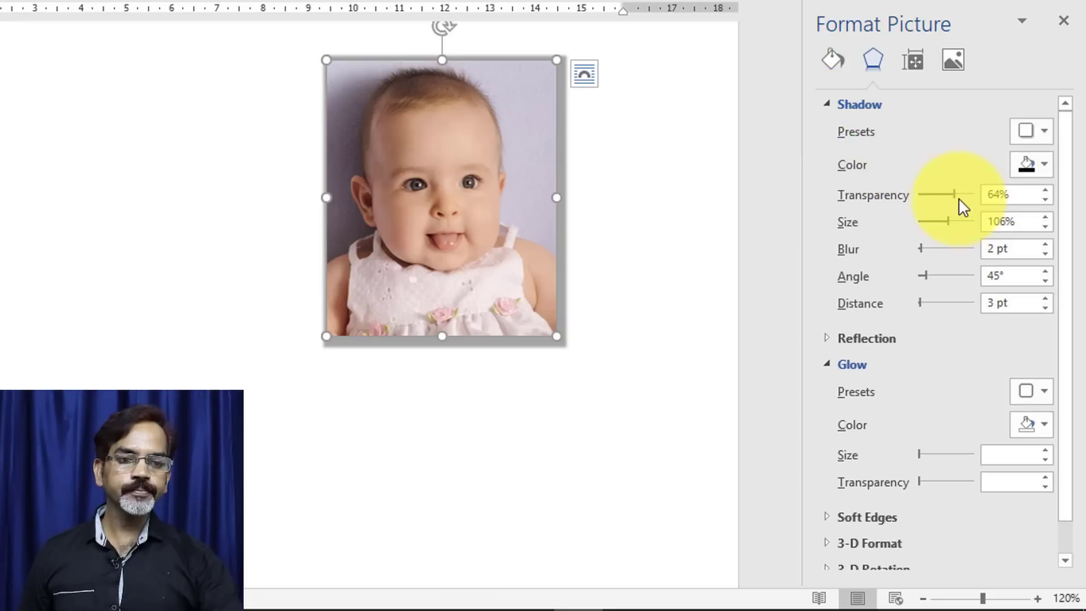
pyautogui.moveTo(946, 224); pyautogui.dragTo(865, 218)
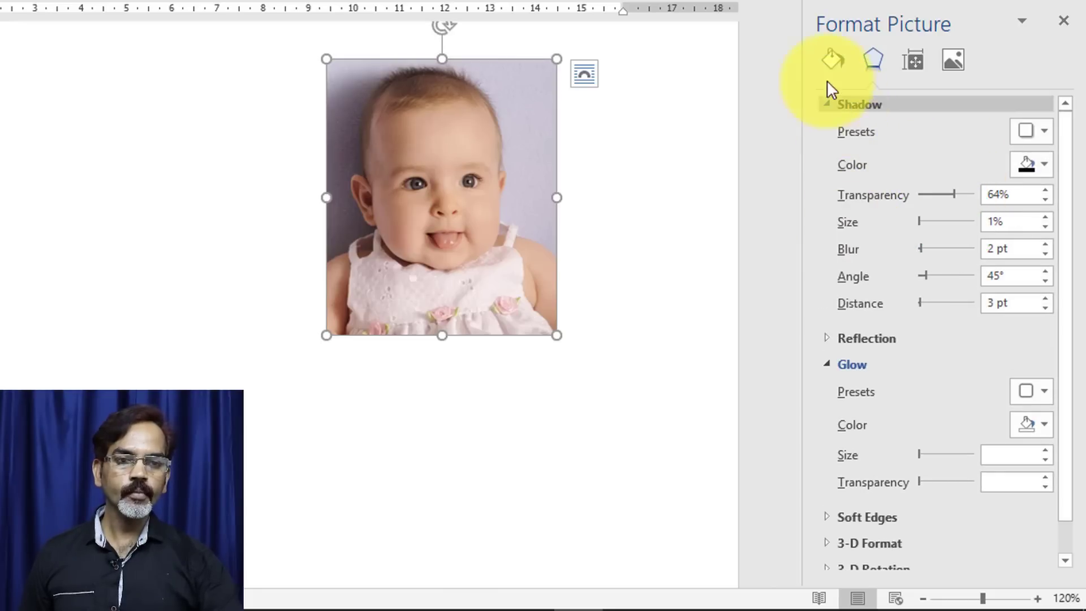
pyautogui.click(827, 105)
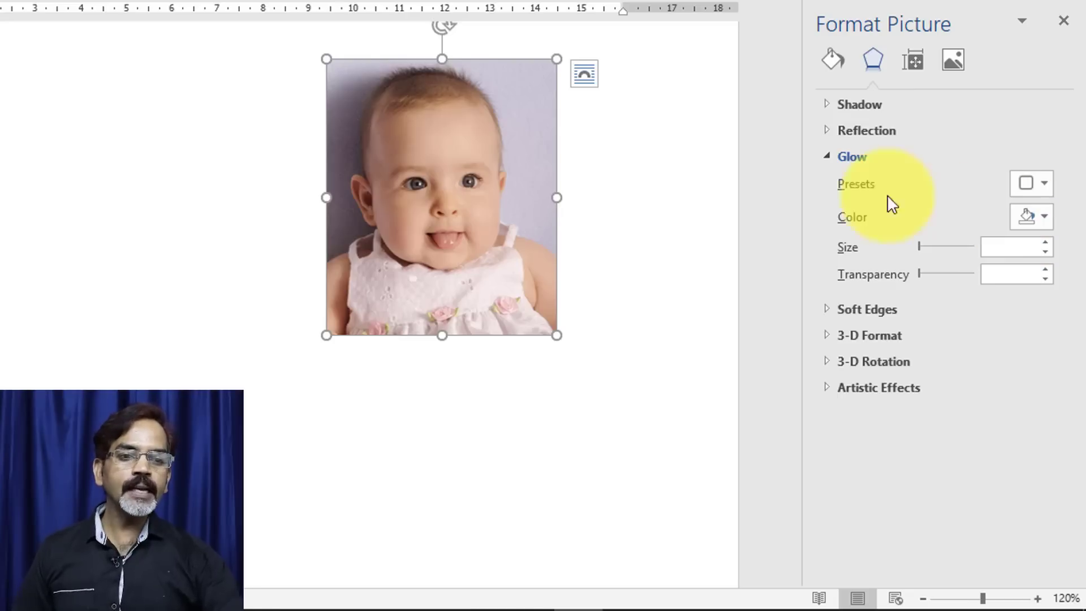
# Apply the orange 11 pt glow preset to the baby picture and change the glow color to the standard red.
pyautogui.click(1028, 183)
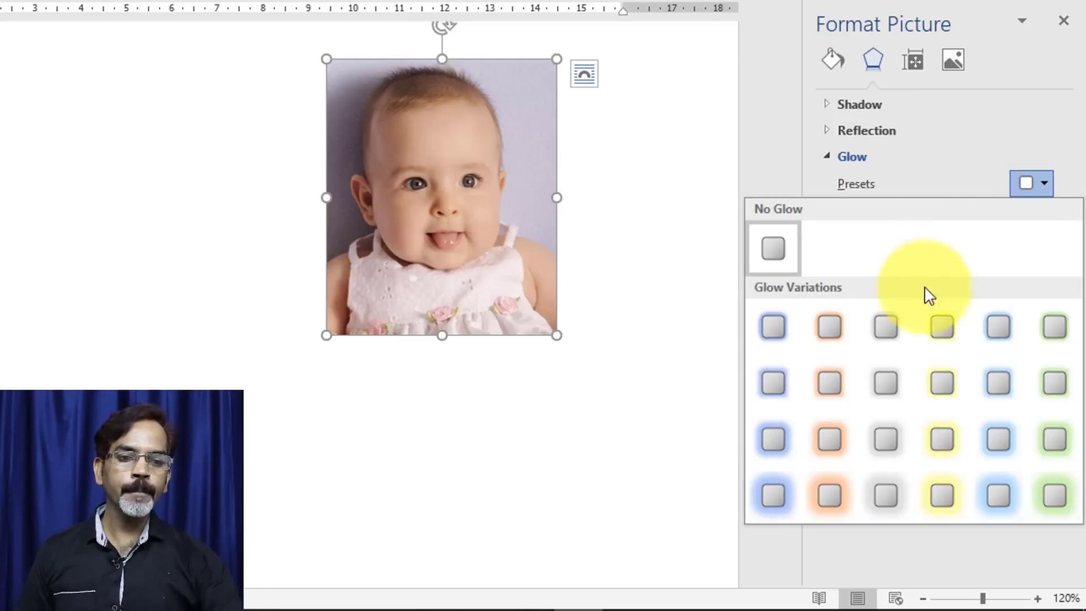
pyautogui.click(843, 440)
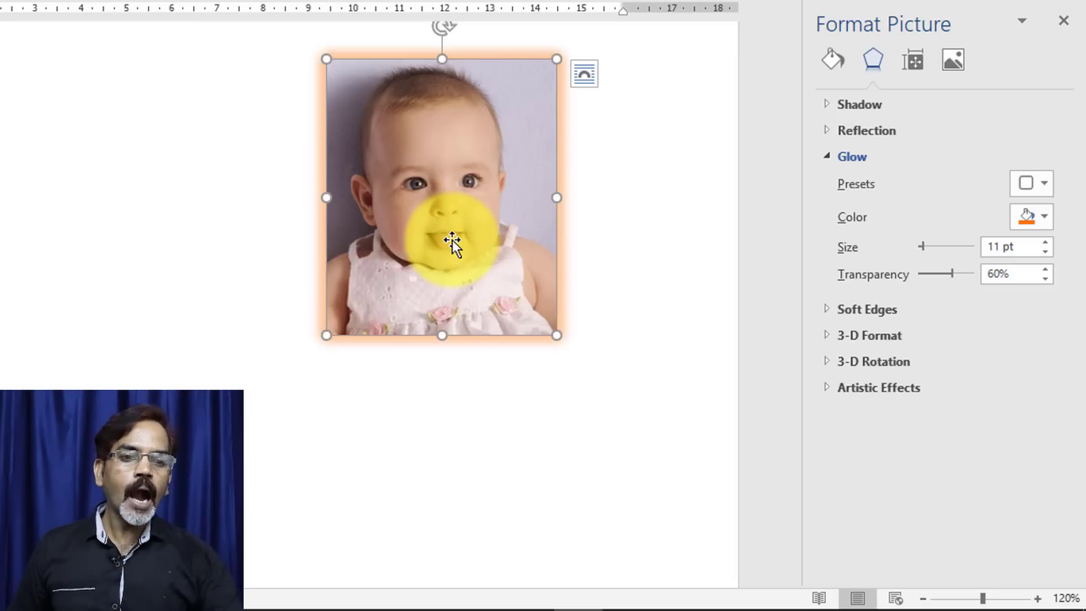
pyautogui.click(1043, 182)
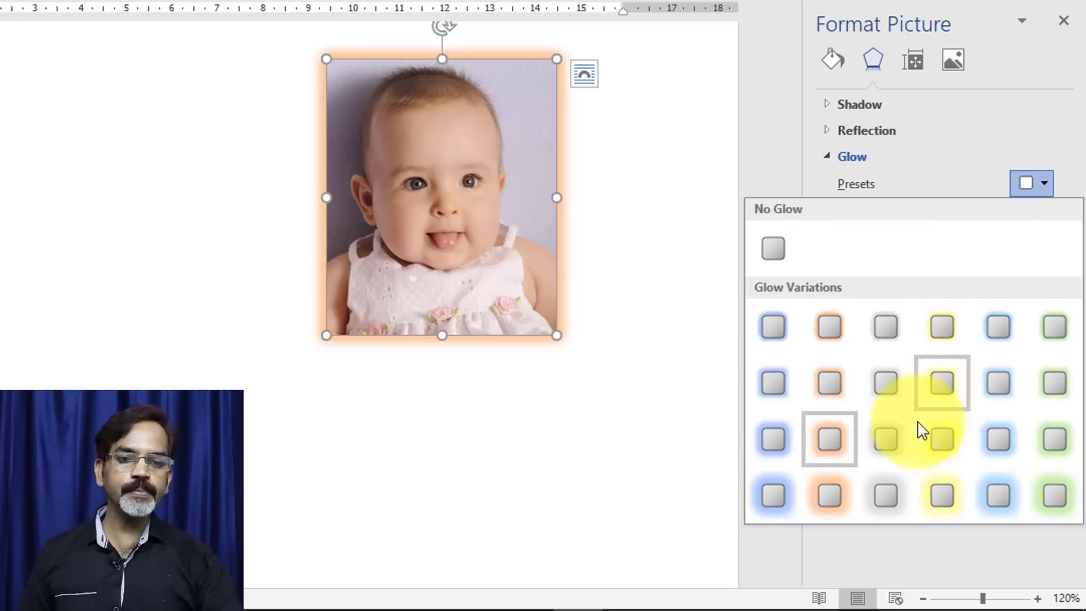
pyautogui.click(984, 129)
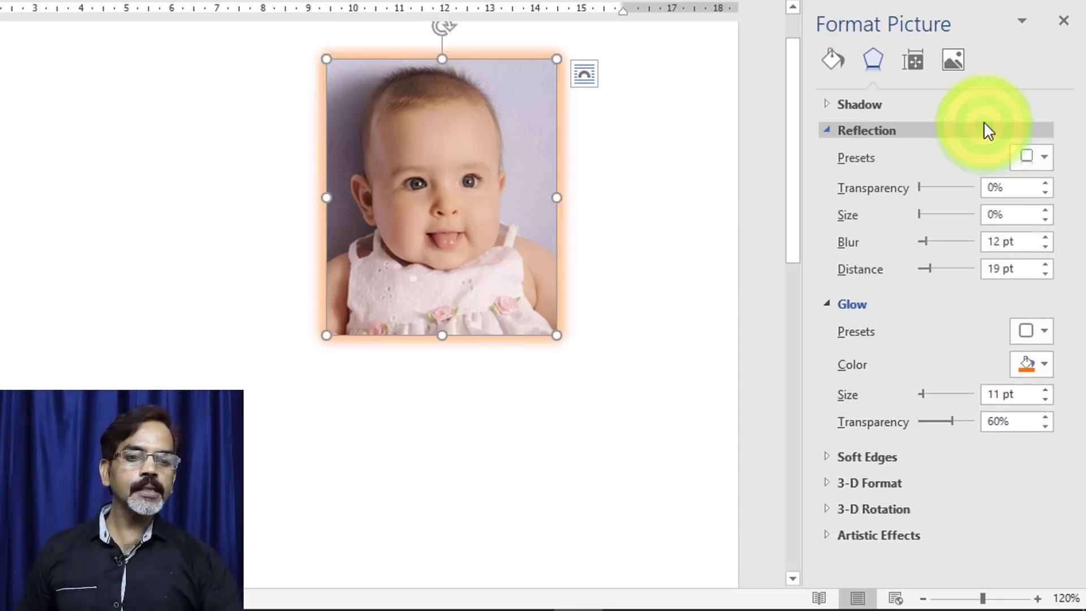
pyautogui.click(827, 132)
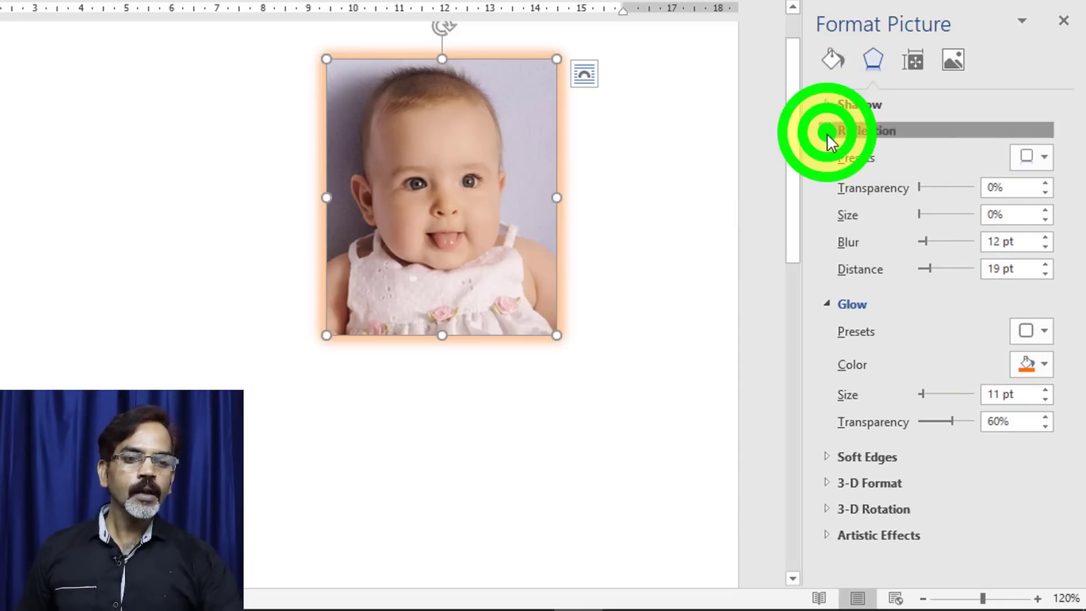
pyautogui.click(1044, 217)
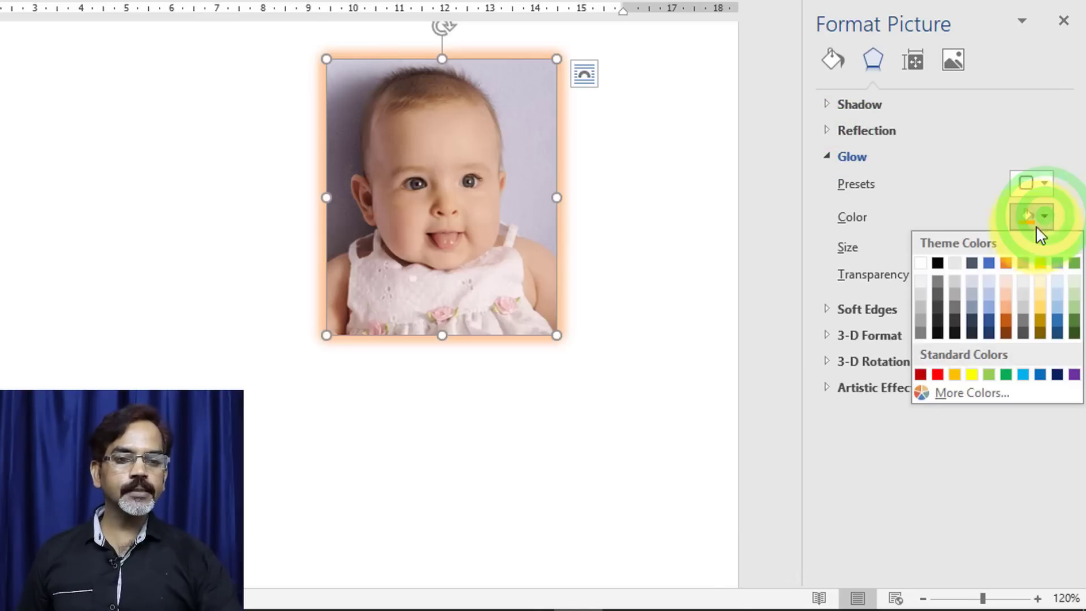
pyautogui.click(938, 374)
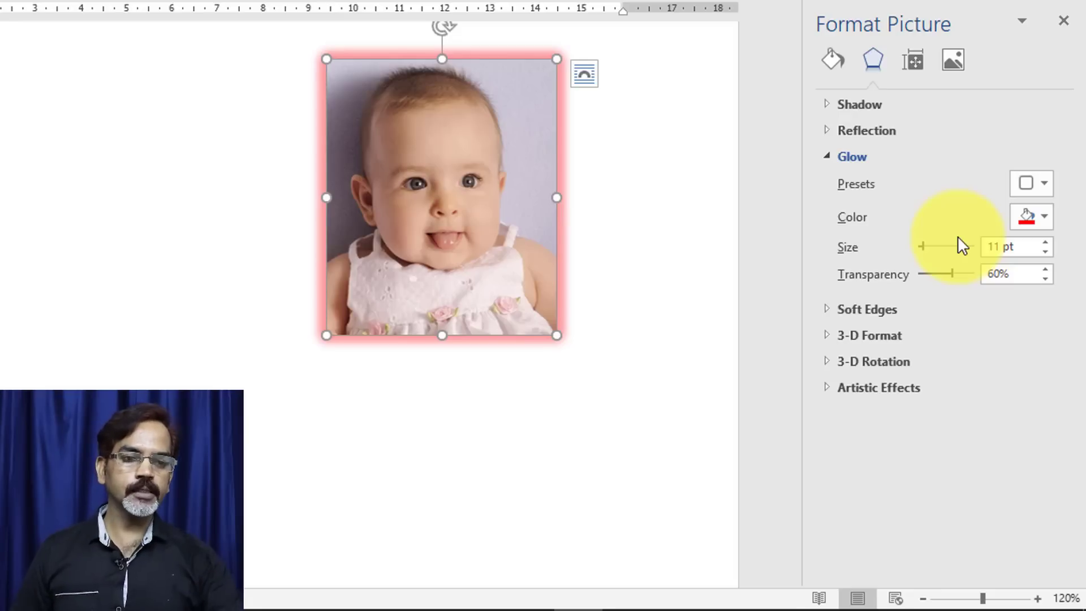
# Try glow sizes of 23 pt and 34 pt on the baby picture and set the size to 11 pt.
pyautogui.click(1045, 242)
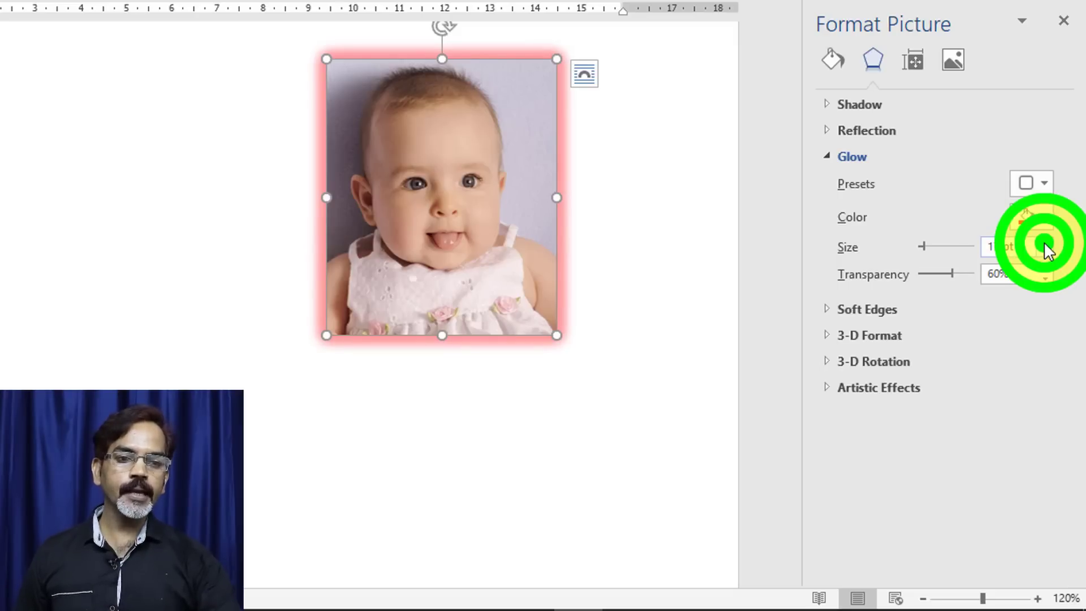
pyautogui.click(925, 247)
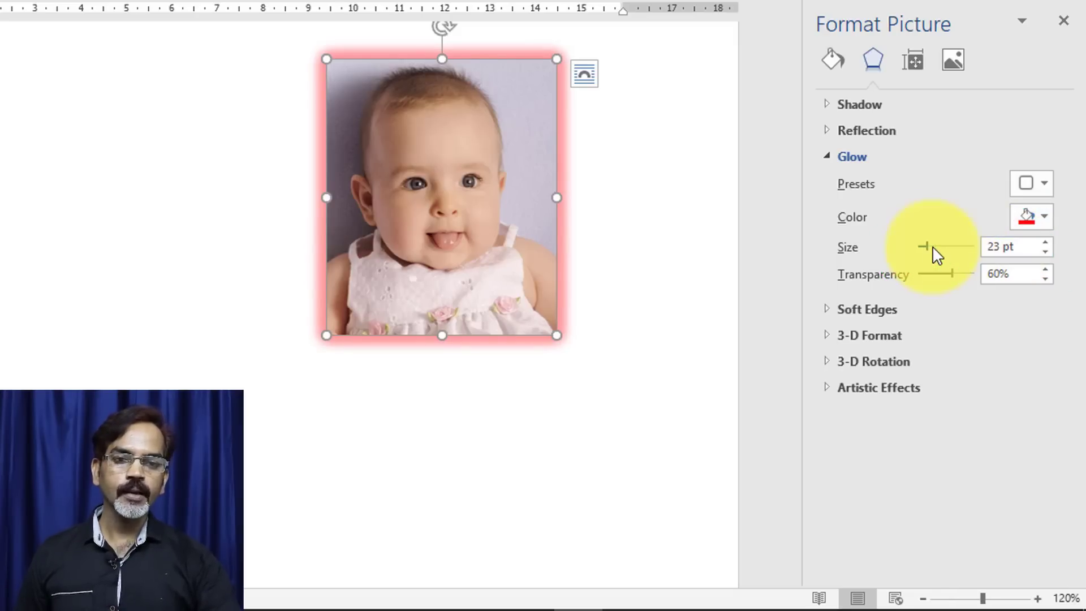
pyautogui.click(932, 245)
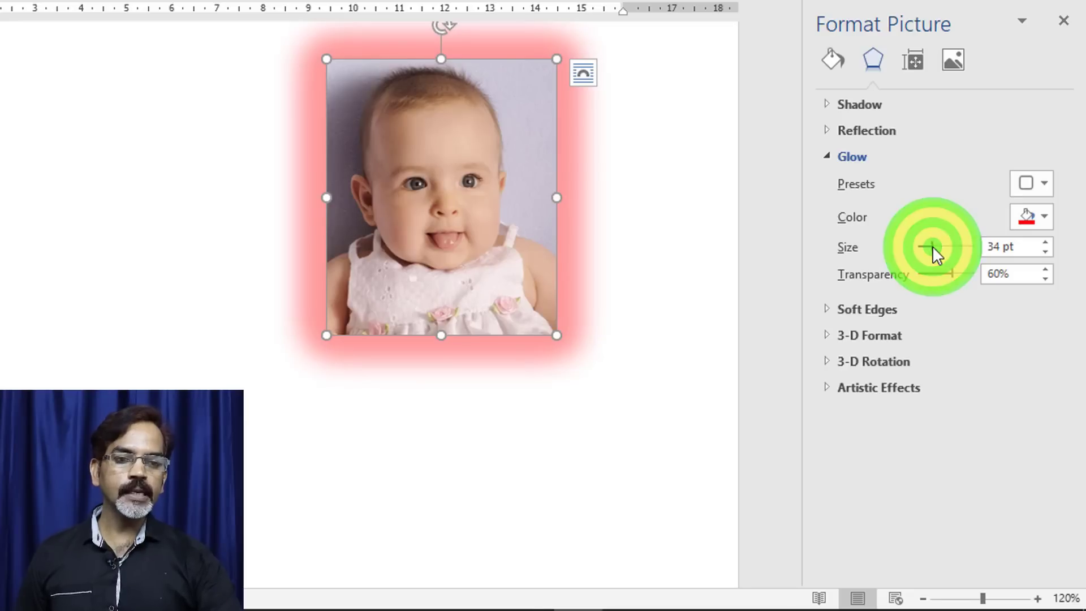
pyautogui.moveTo(932, 246); pyautogui.dragTo(923, 246)
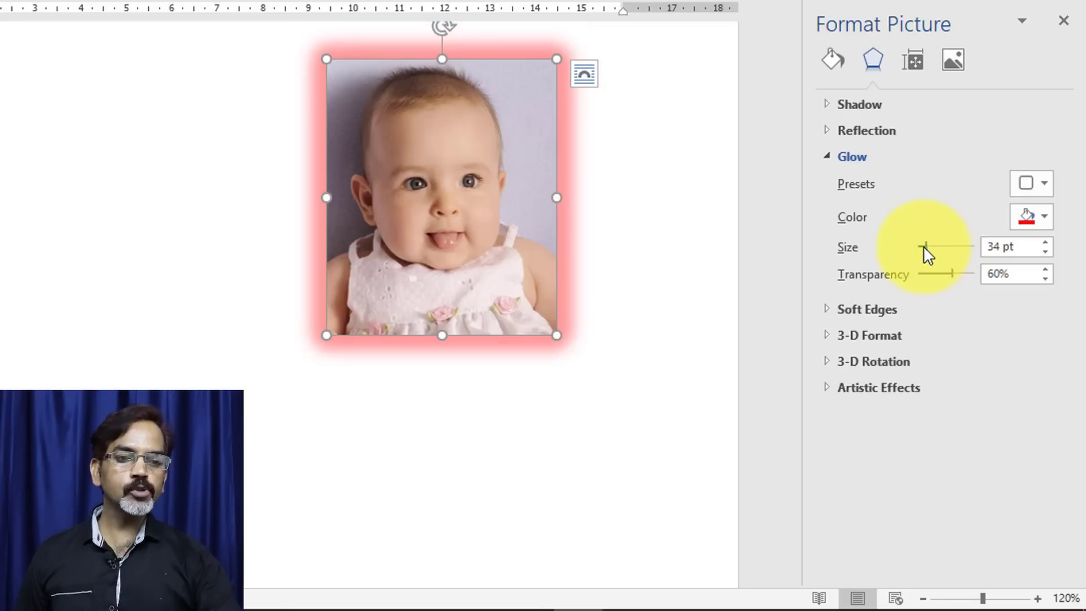
# Set the baby picture's glow transparency to 74% and collapse the glow settings.
pyautogui.click(1043, 270)
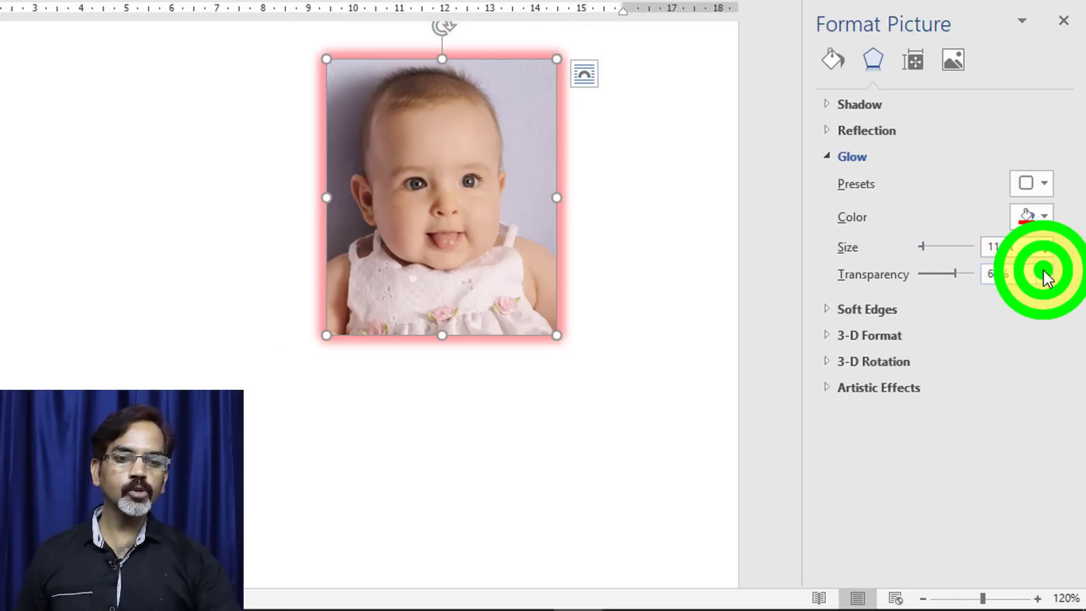
pyautogui.click(959, 273)
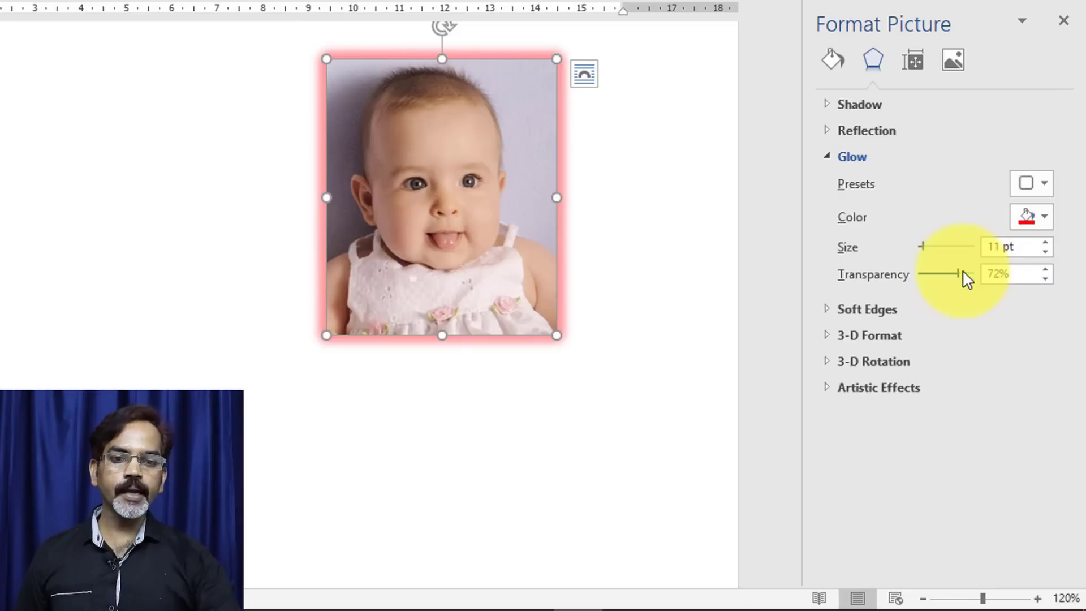
pyautogui.moveTo(966, 269); pyautogui.dragTo(961, 270)
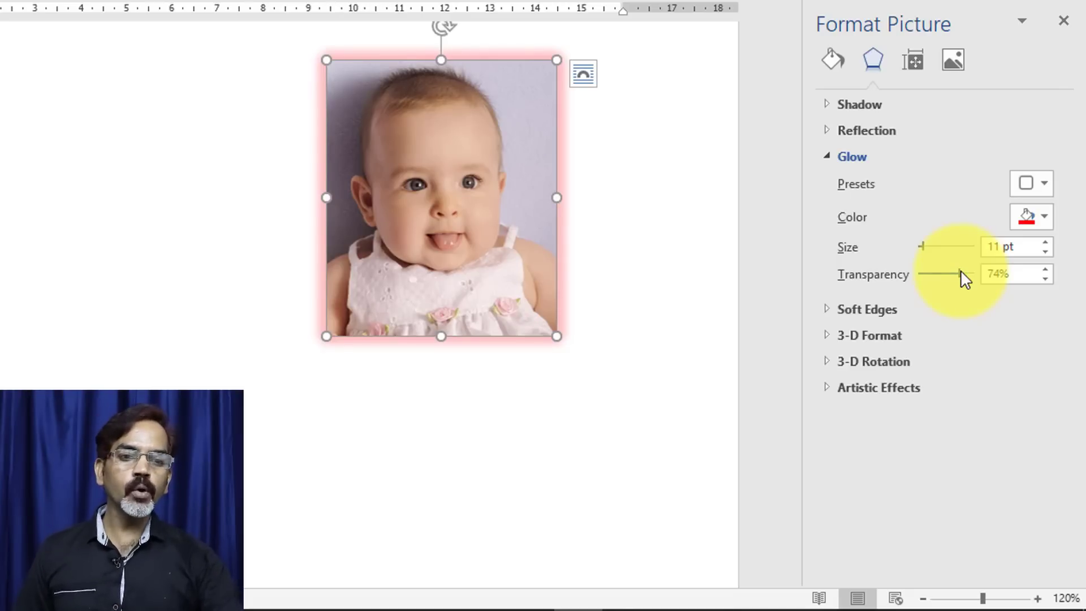
pyautogui.click(826, 156)
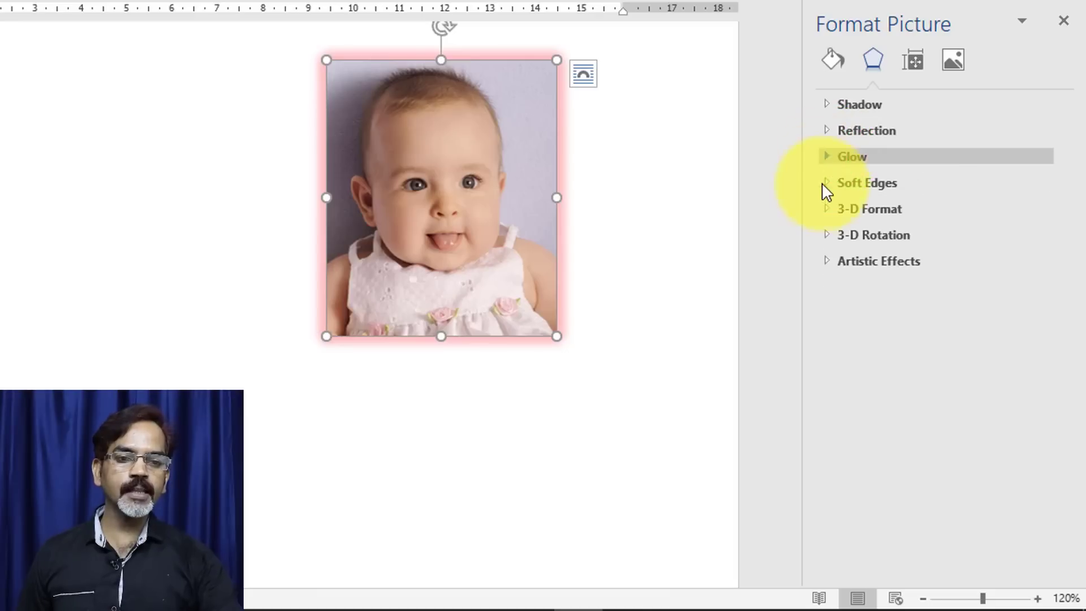
# Try soft edge sizes of 29 pt, 17 pt and 27 pt on the baby picture and set the size to 11 pt.
pyautogui.click(823, 185)
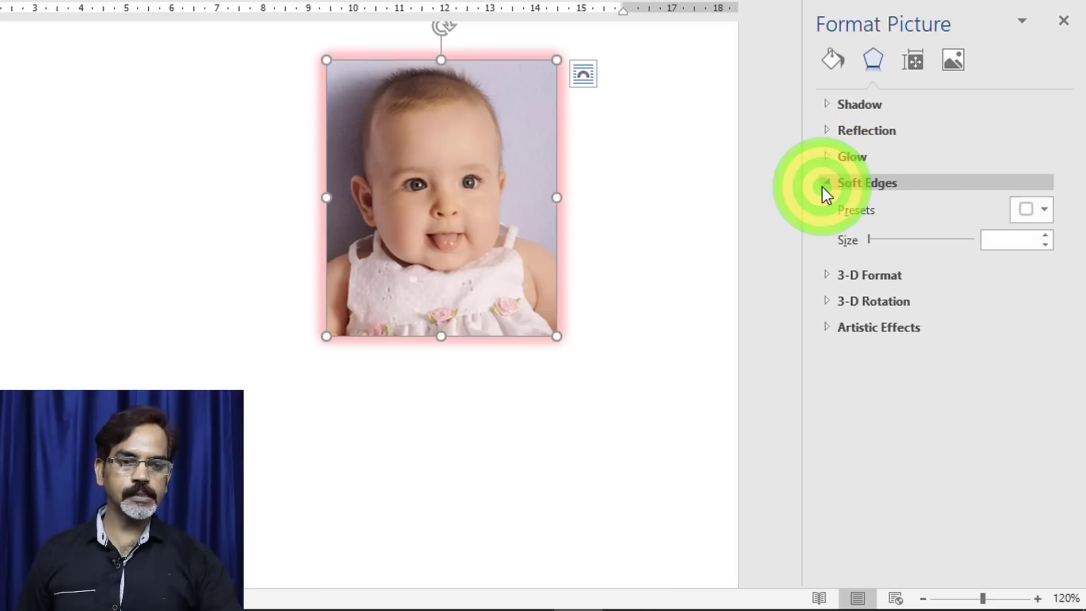
pyautogui.click(897, 236)
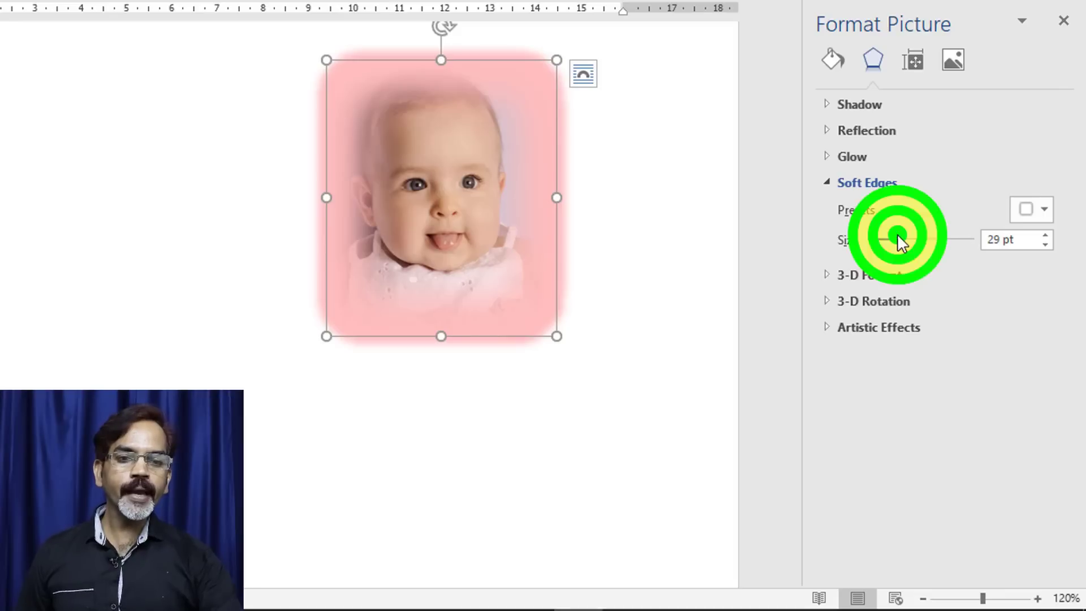
pyautogui.moveTo(892, 234); pyautogui.dragTo(891, 235)
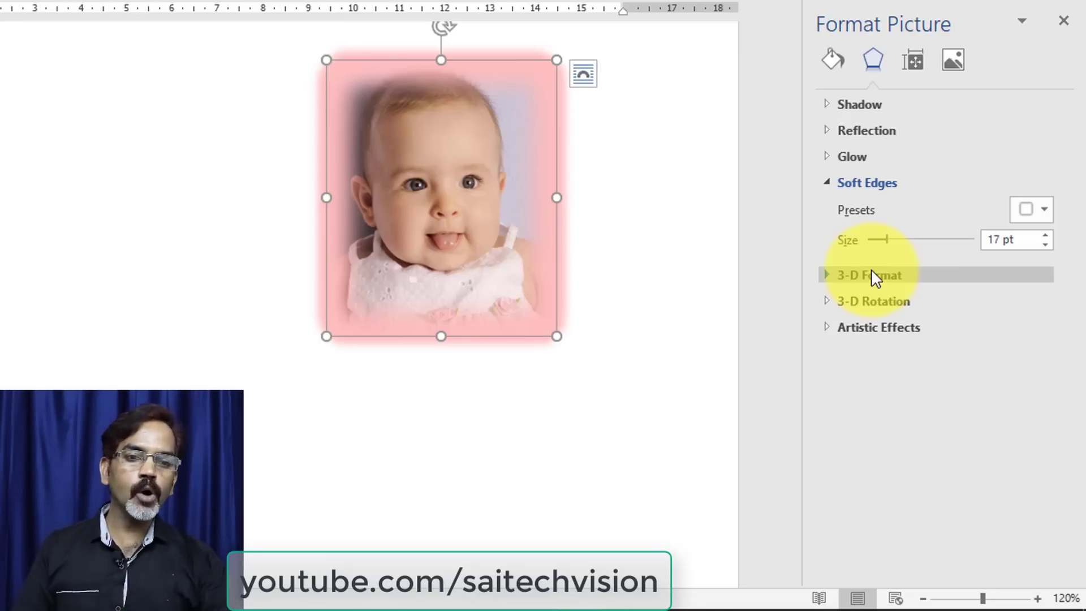
pyautogui.moveTo(885, 240); pyautogui.dragTo(893, 242)
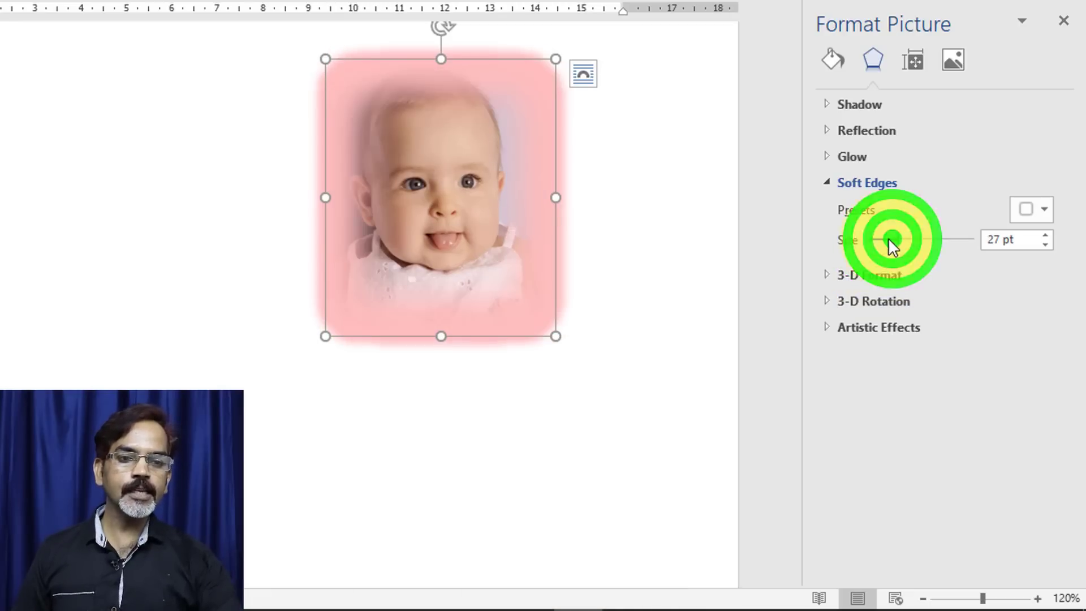
pyautogui.click(878, 238)
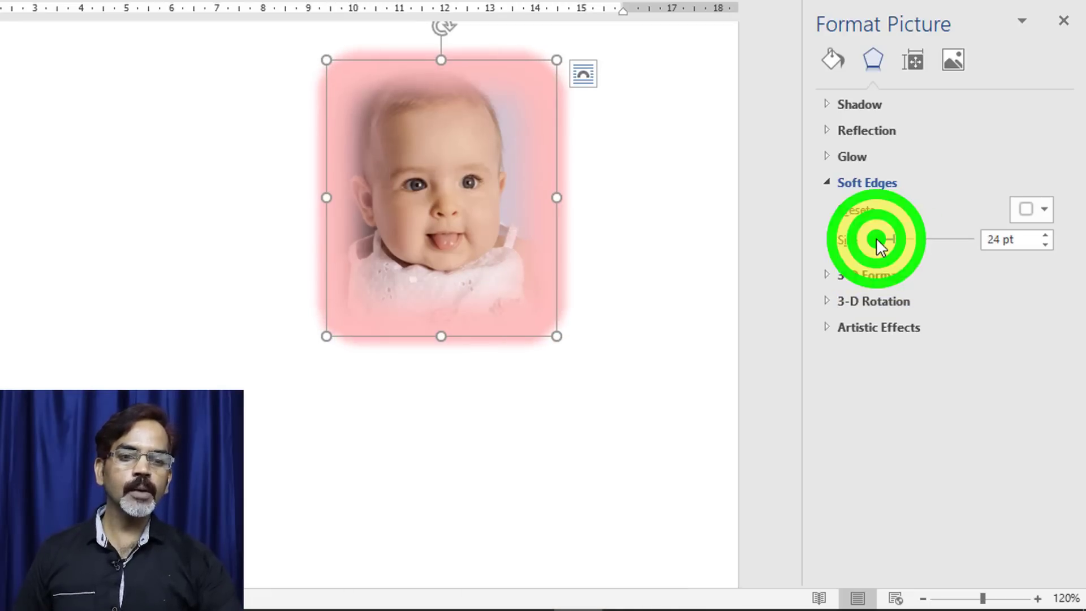
pyautogui.click(890, 238)
pyautogui.moveTo(891, 240); pyautogui.dragTo(880, 240)
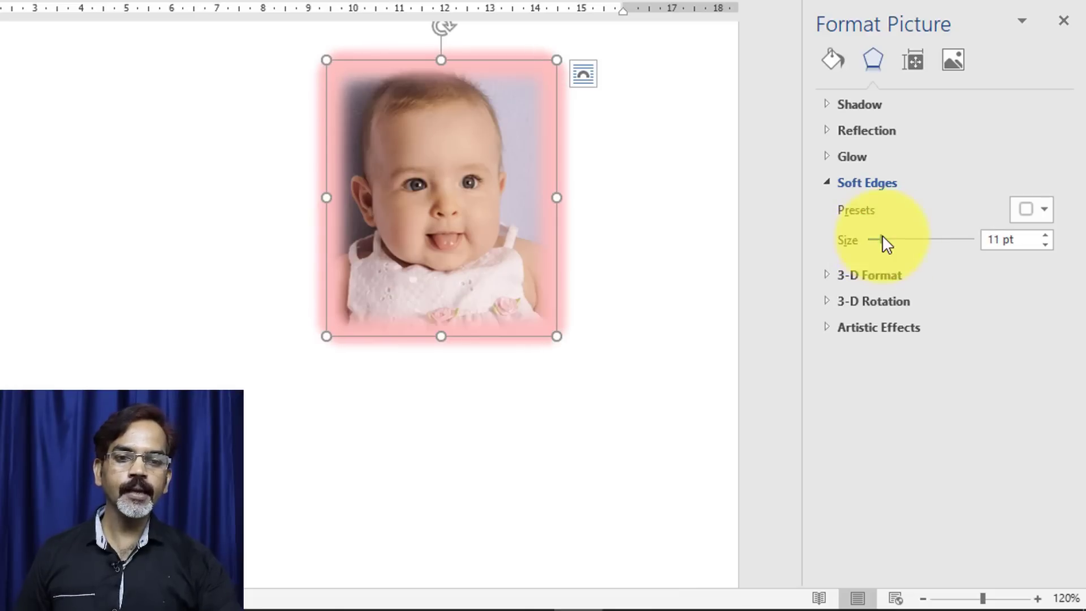
# Check the baby picture deselected, reselect it and choose the second soft edge variation from the first row of presets.
pyautogui.click(611, 293)
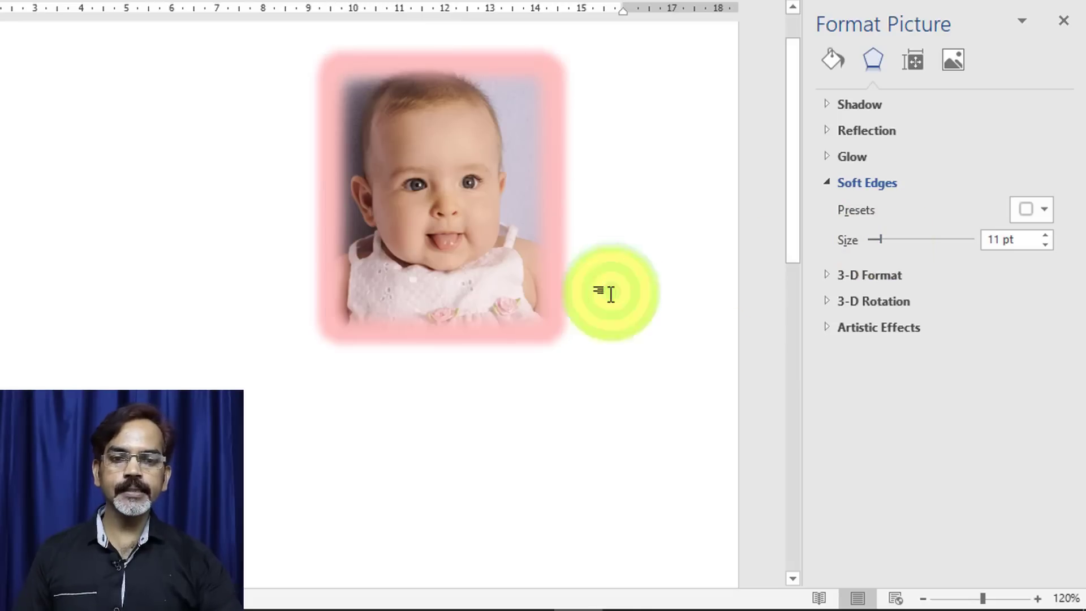
pyautogui.click(521, 262)
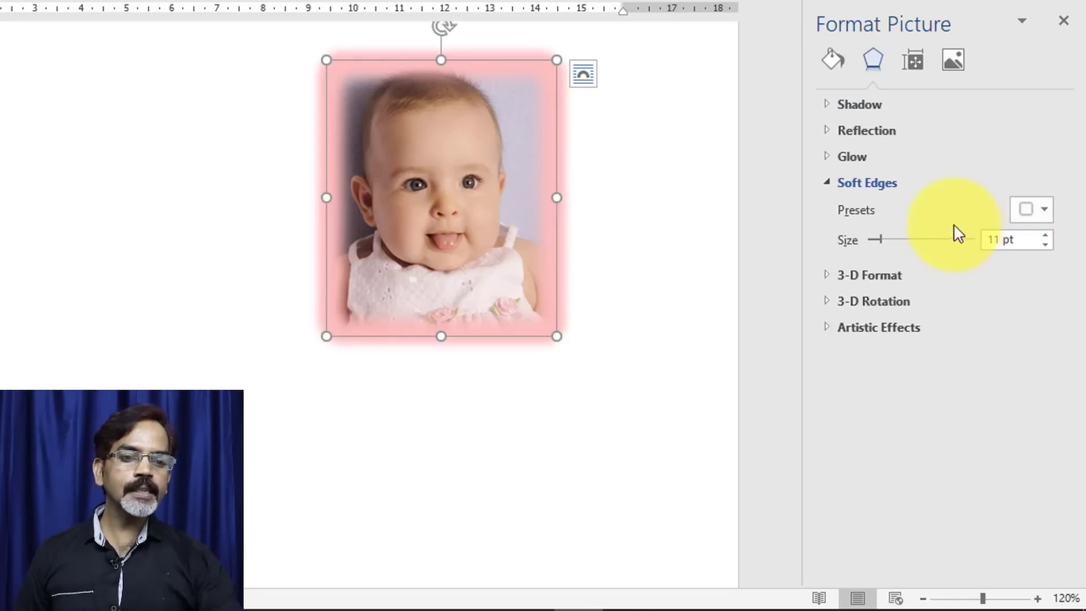
pyautogui.click(1047, 210)
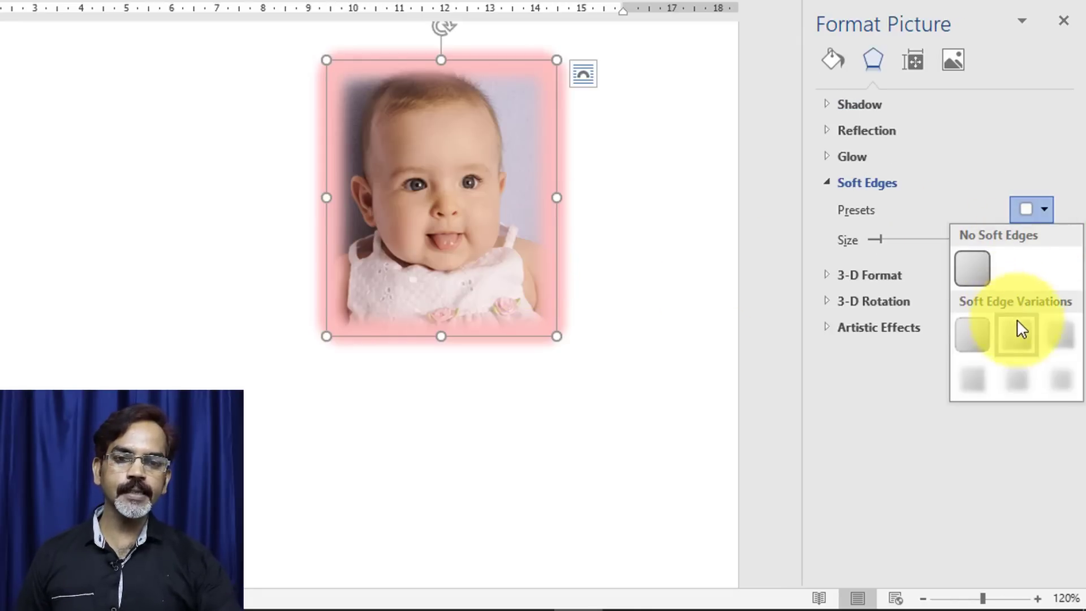
pyautogui.click(1020, 325)
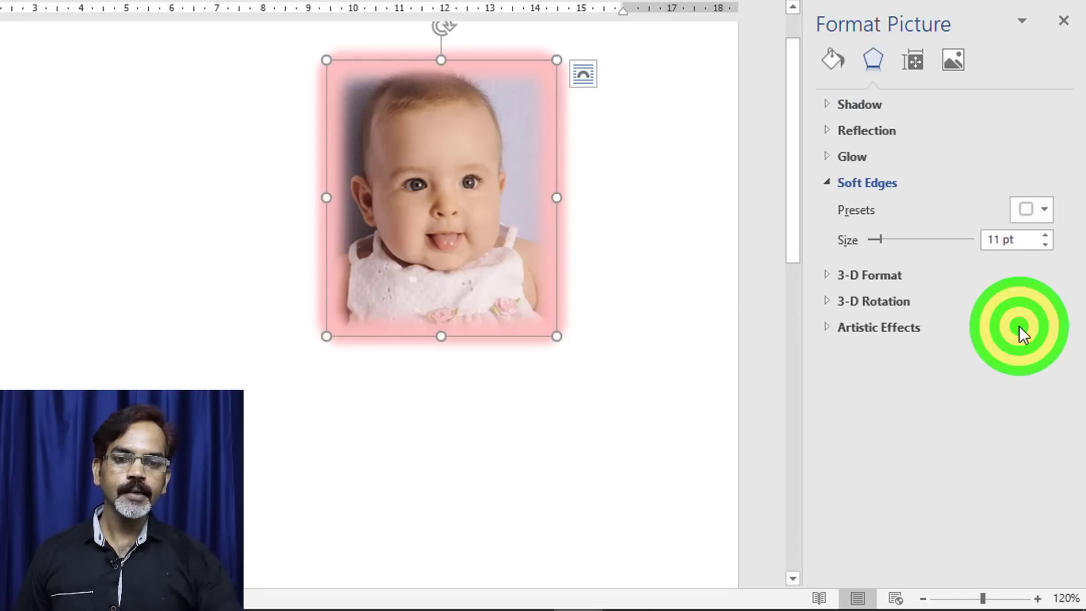
# Try the last soft edge variation on the baby picture, remove its soft edges and collapse the soft edges settings.
pyautogui.click(1047, 210)
pyautogui.click(1058, 374)
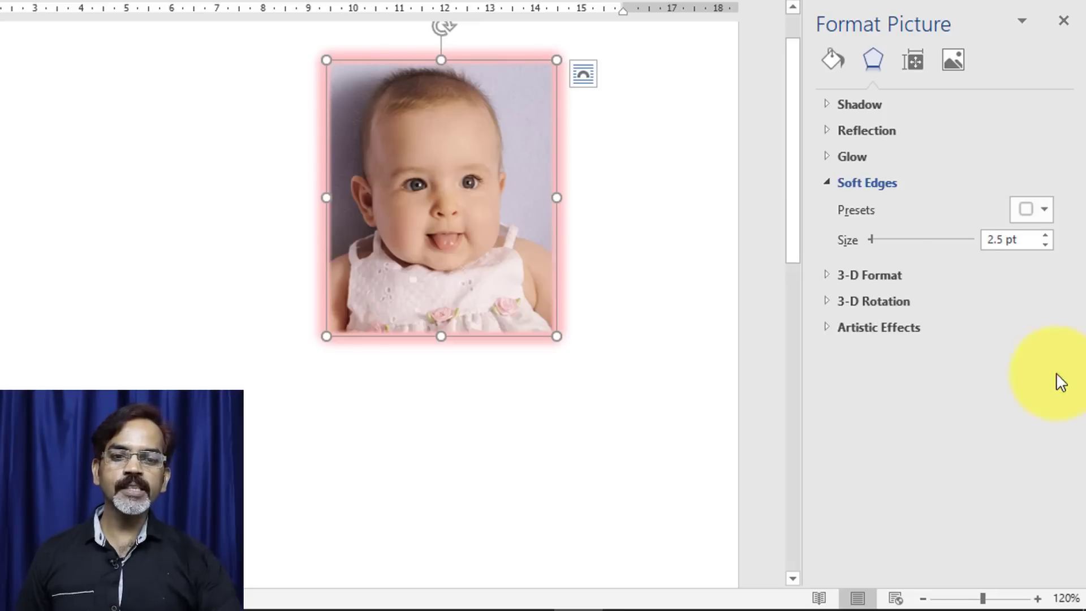
pyautogui.click(1043, 210)
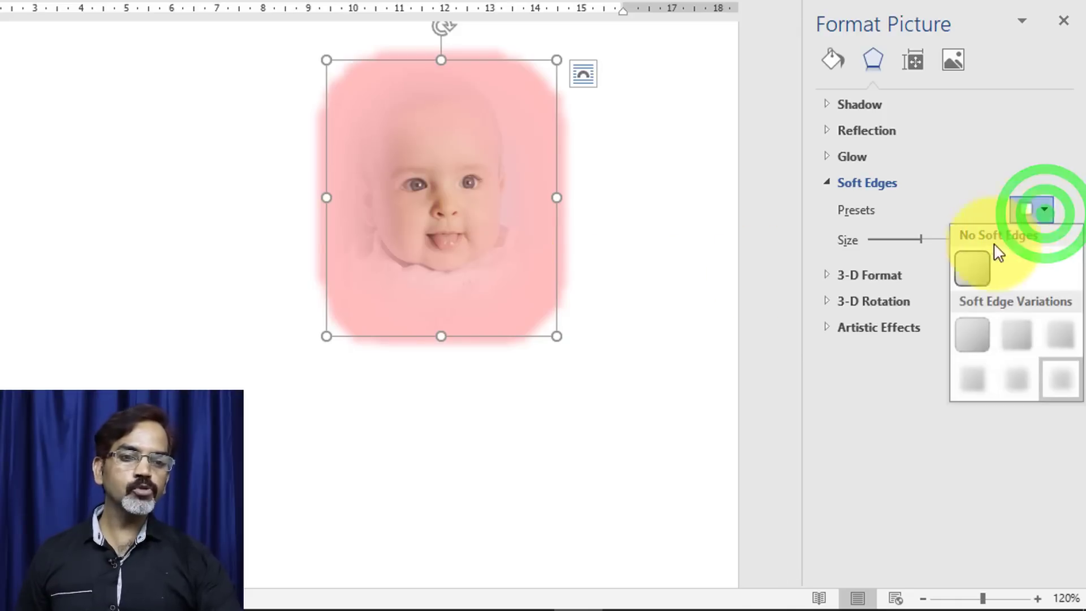
pyautogui.click(981, 264)
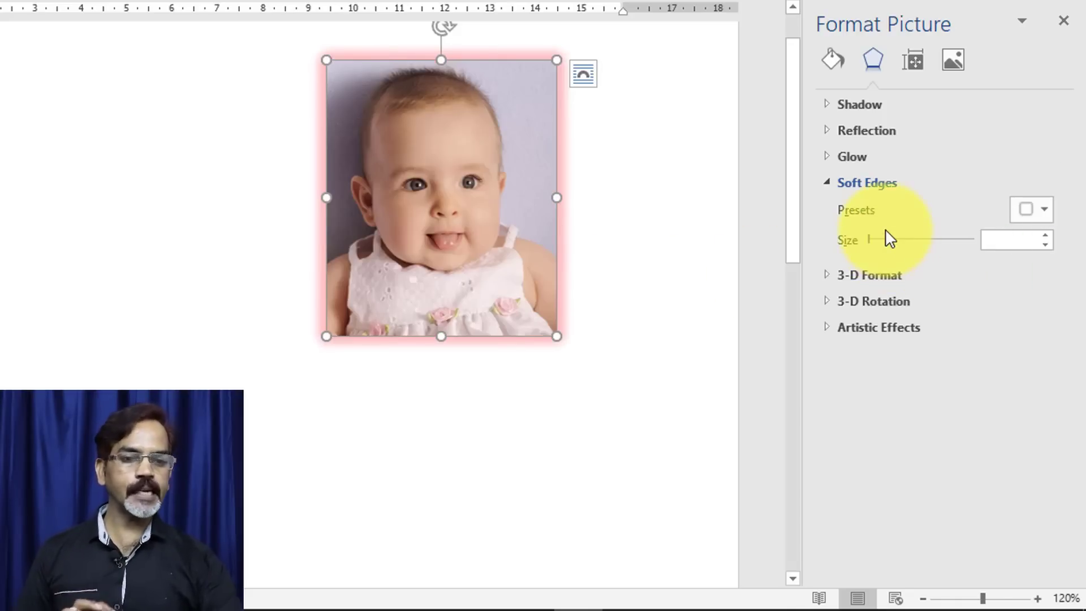
pyautogui.click(827, 183)
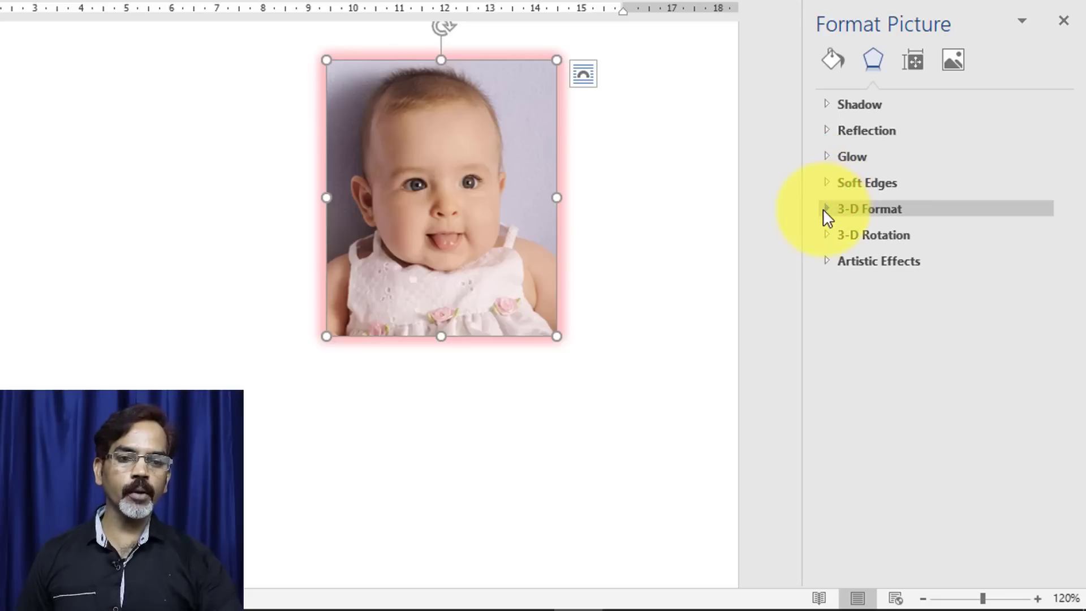
# Expand the 3-D format settings, try several top bevels on the baby picture and keep the second one in the third row.
pyautogui.click(826, 210)
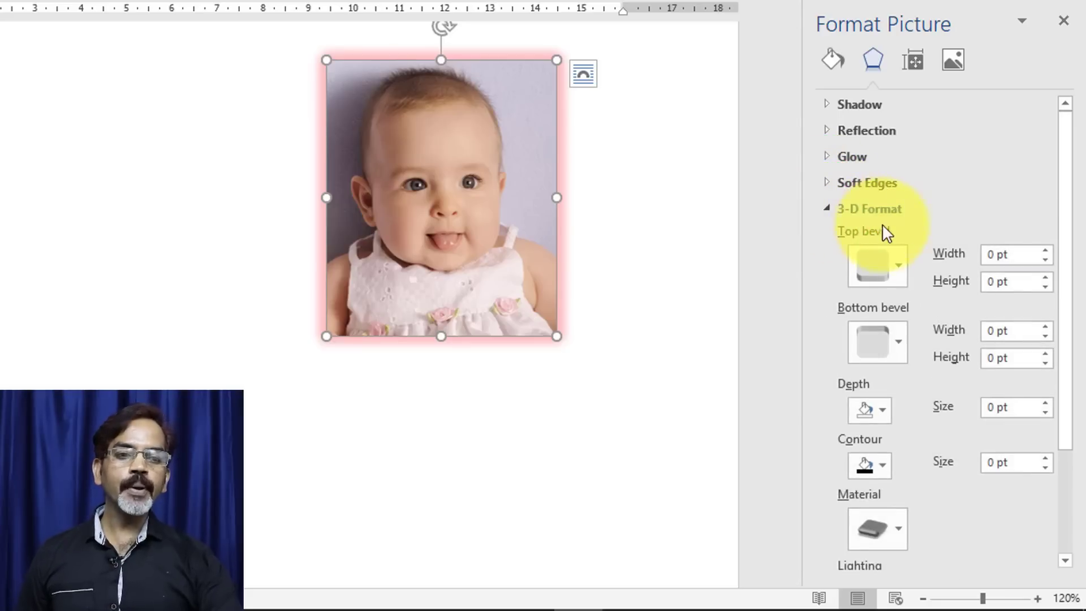
pyautogui.click(899, 261)
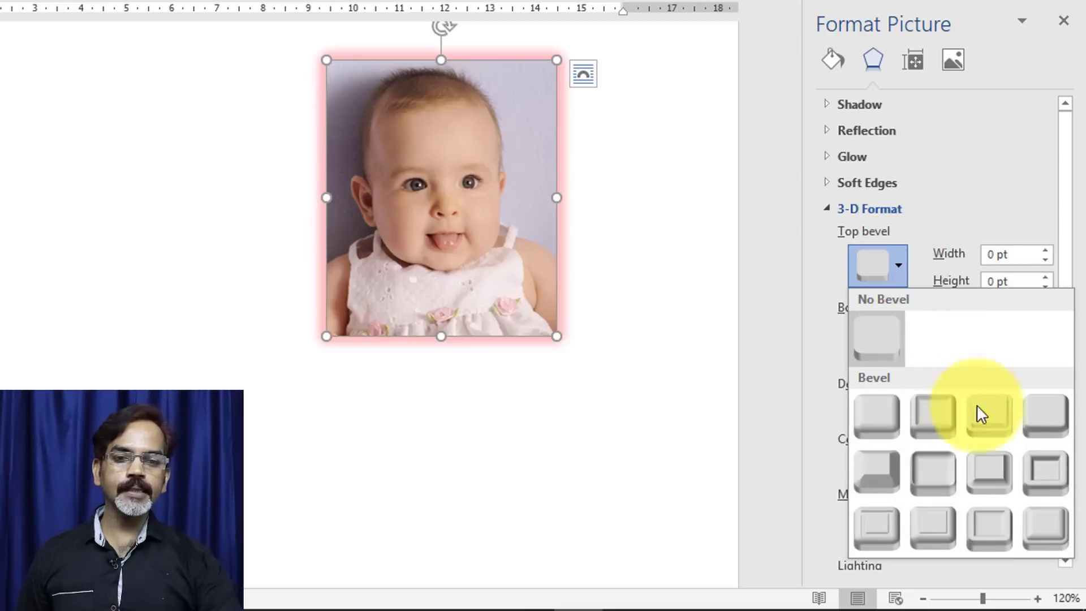
pyautogui.click(939, 423)
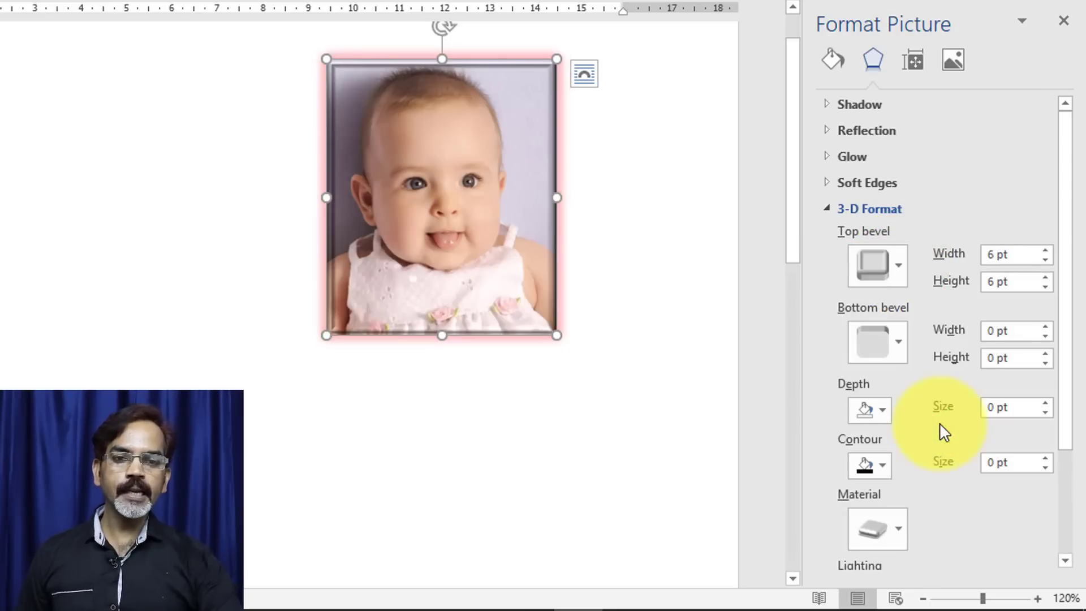
pyautogui.click(896, 263)
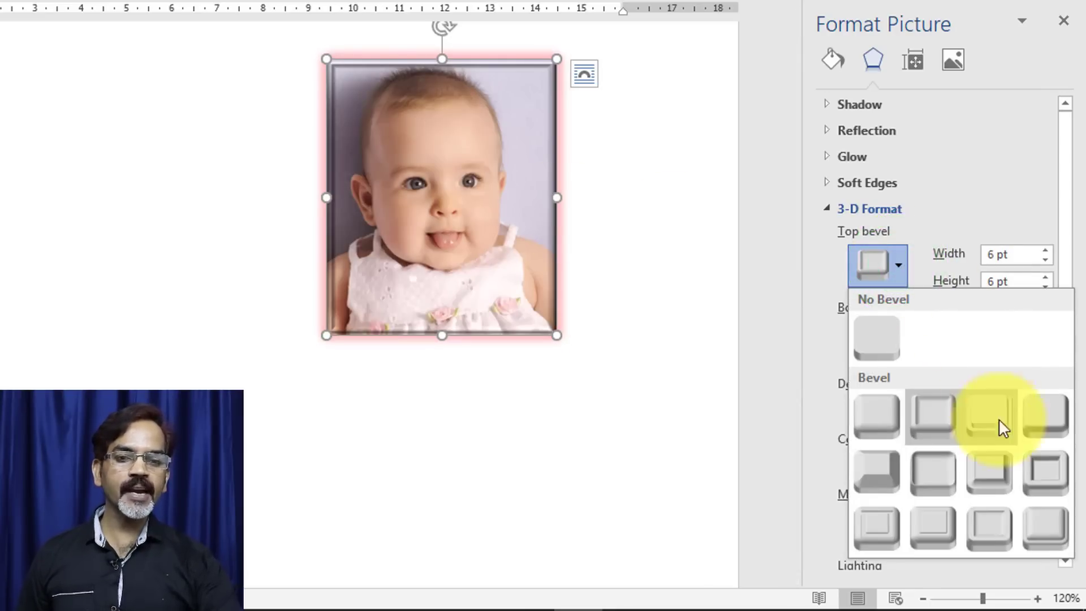
pyautogui.click(1035, 467)
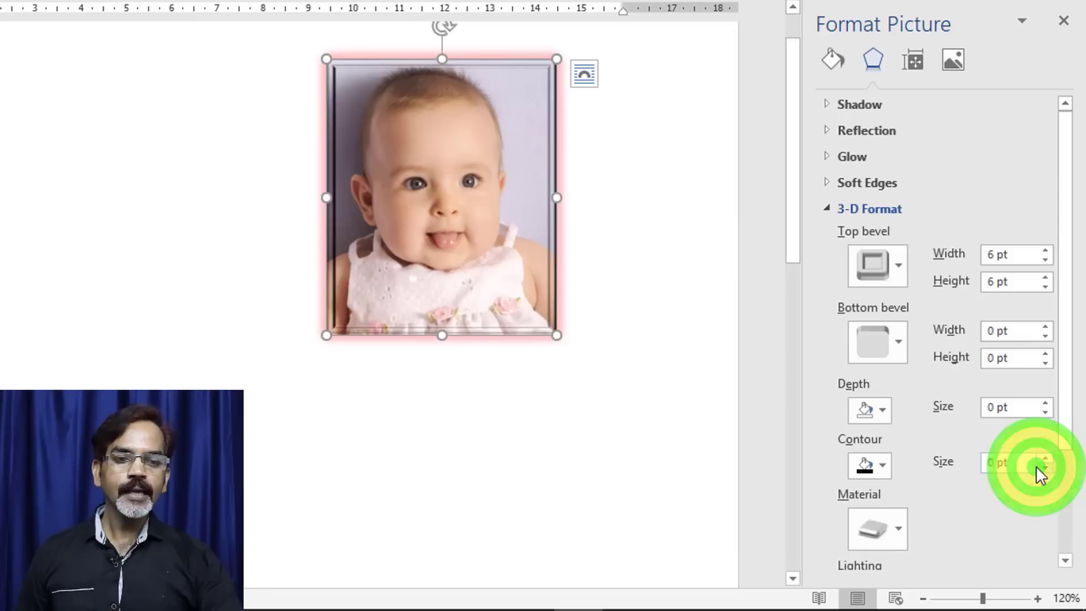
pyautogui.click(896, 266)
pyautogui.click(932, 526)
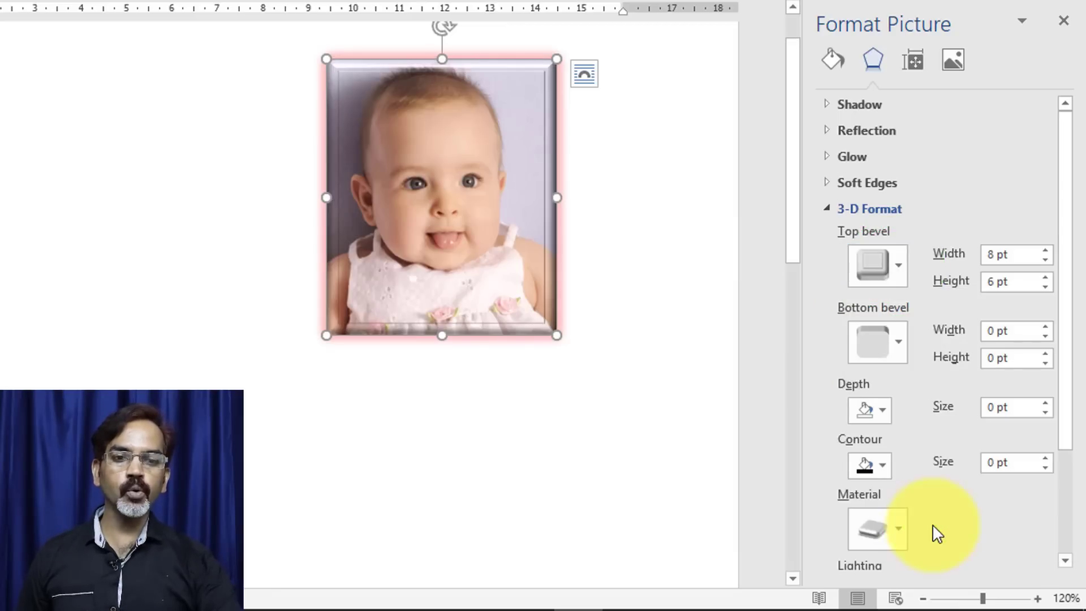
pyautogui.click(668, 249)
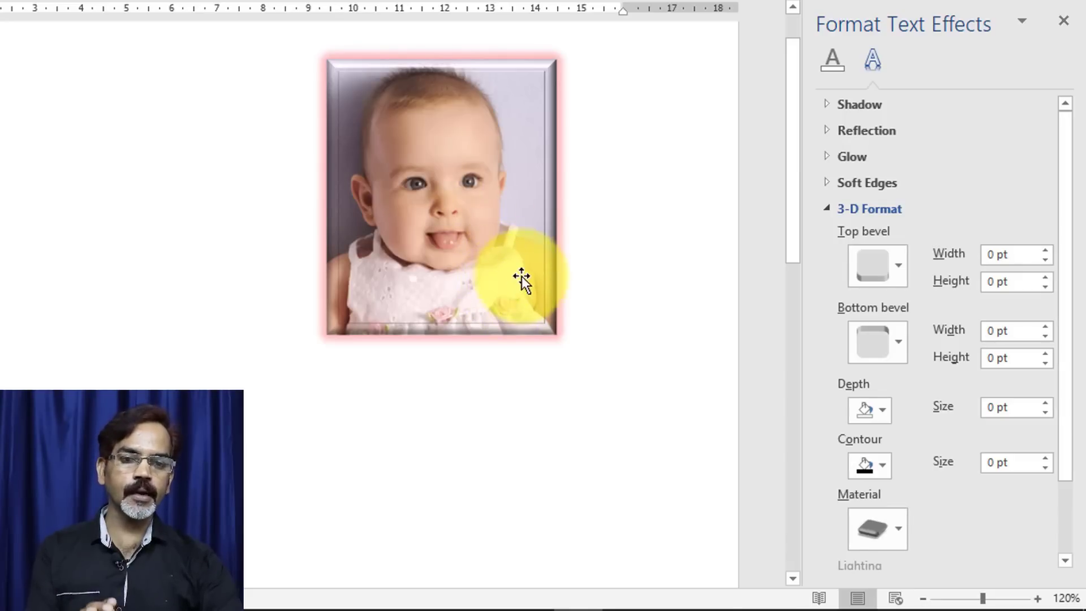
pyautogui.click(902, 269)
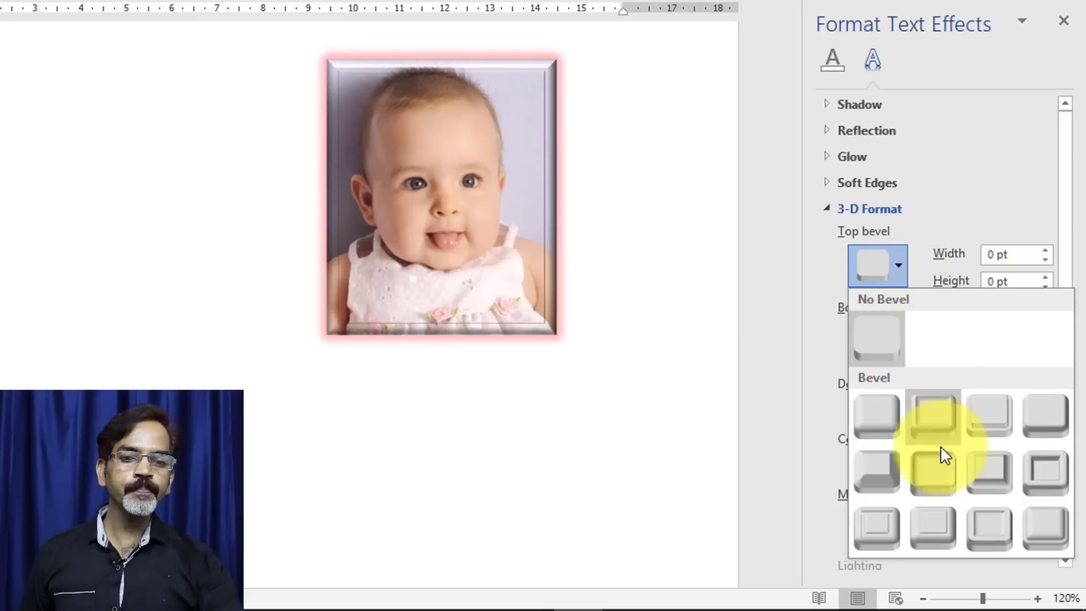
pyautogui.click(931, 415)
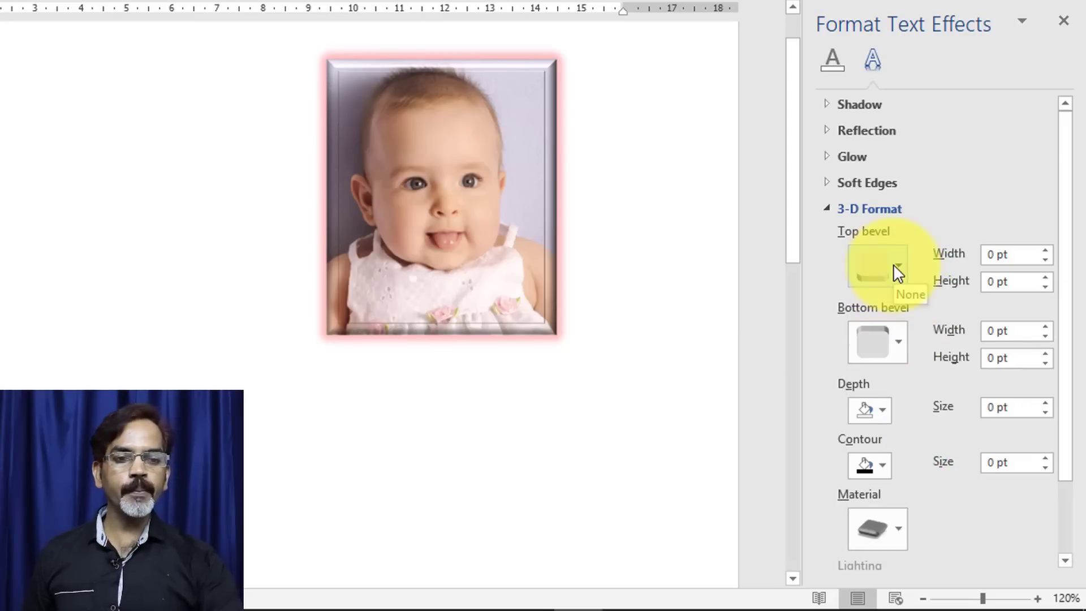
pyautogui.click(1045, 254)
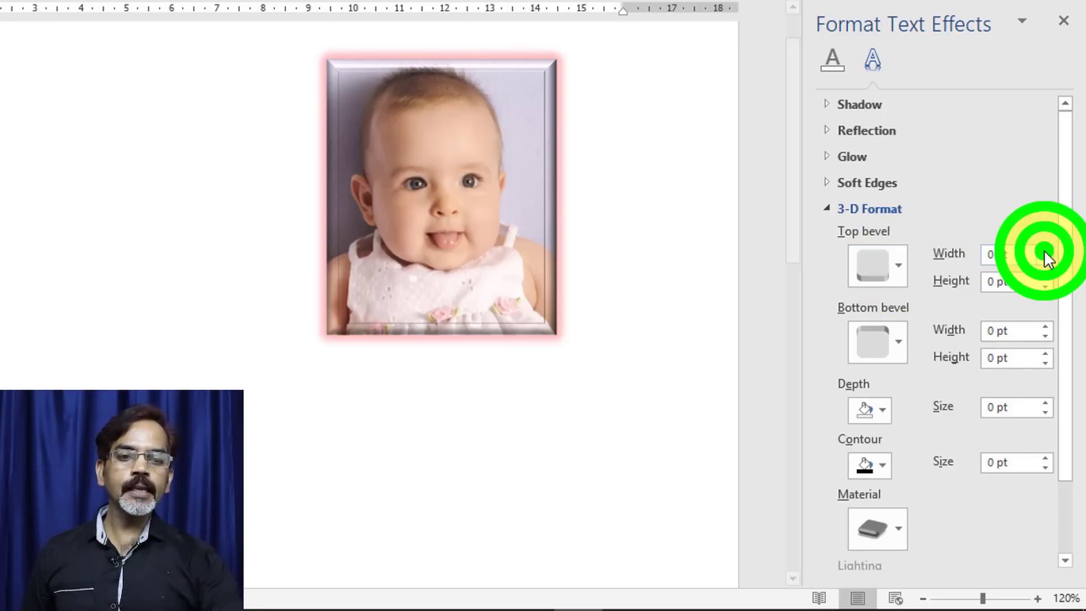
pyautogui.click(495, 256)
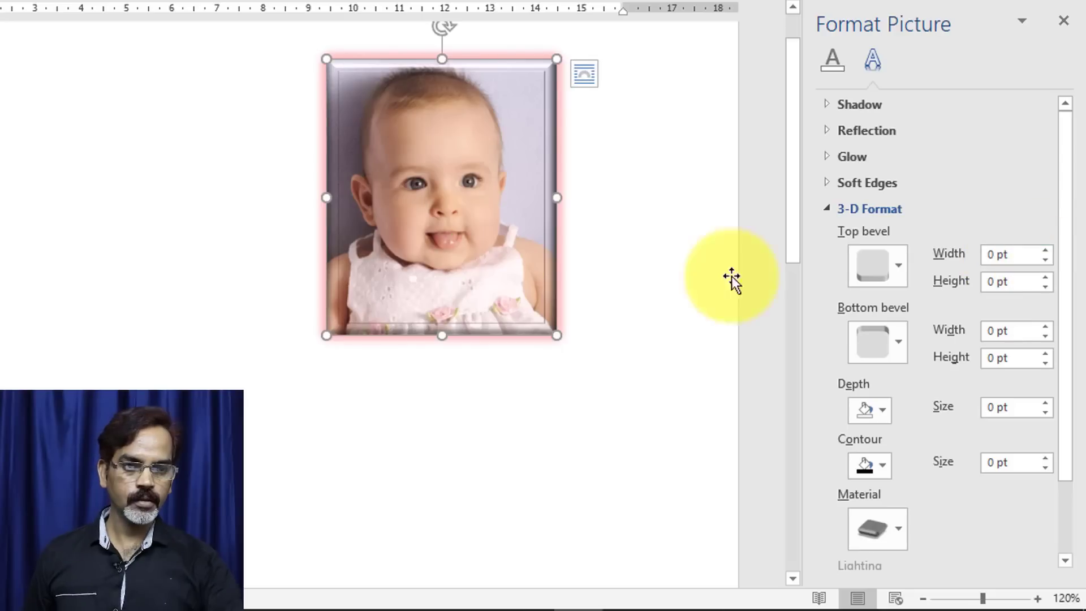
# Set the baby picture's top bevel width to 11.5 pt and height to 11 pt.
pyautogui.click(1047, 260)
pyautogui.click(1047, 249)
pyautogui.click(1046, 249)
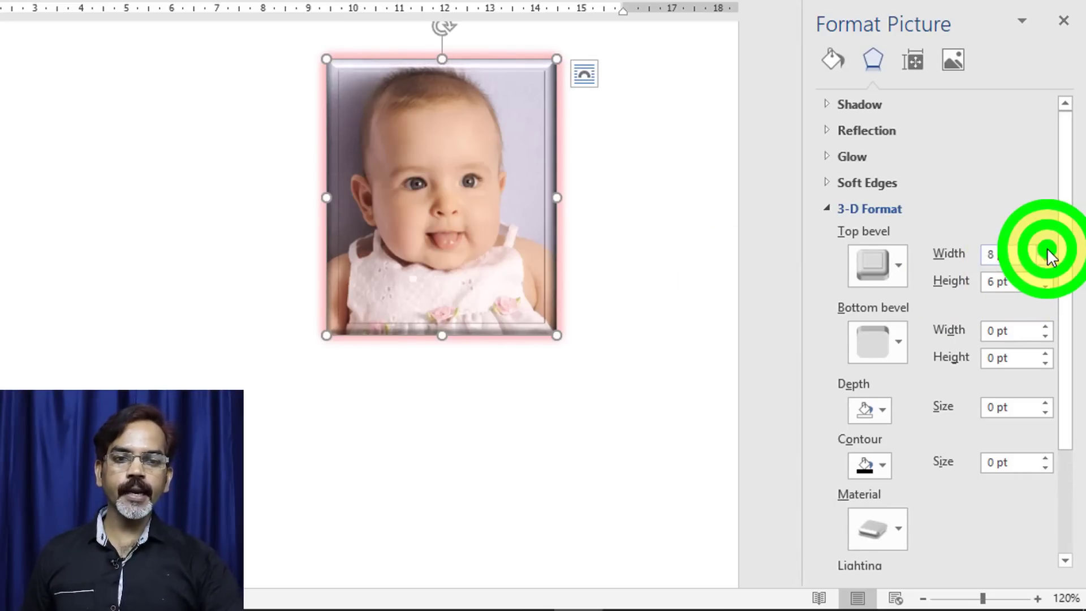
pyautogui.click(1047, 248)
pyautogui.click(1047, 249)
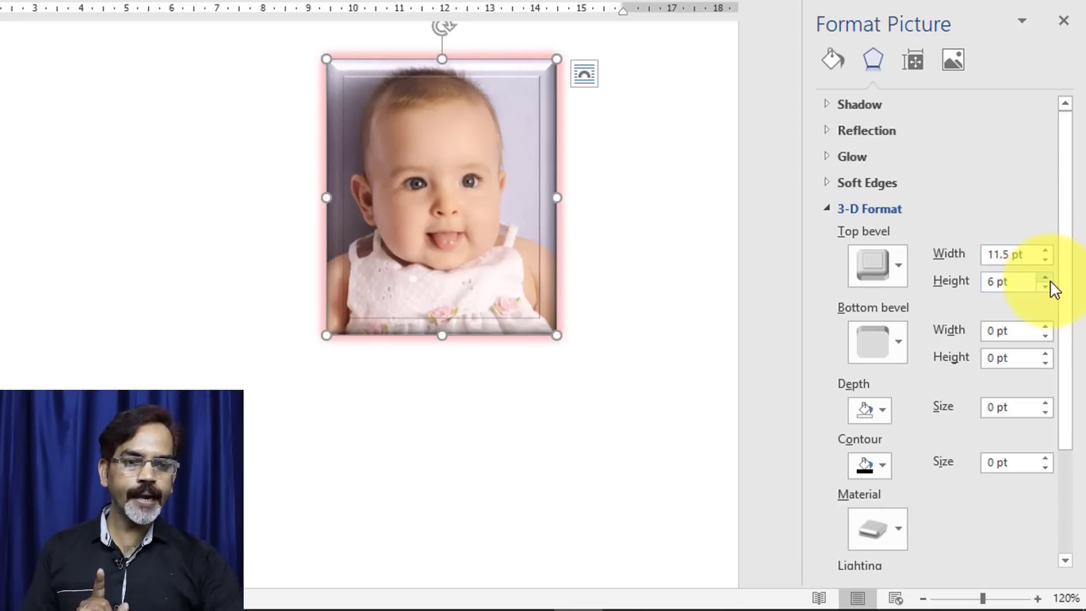
pyautogui.click(1045, 278)
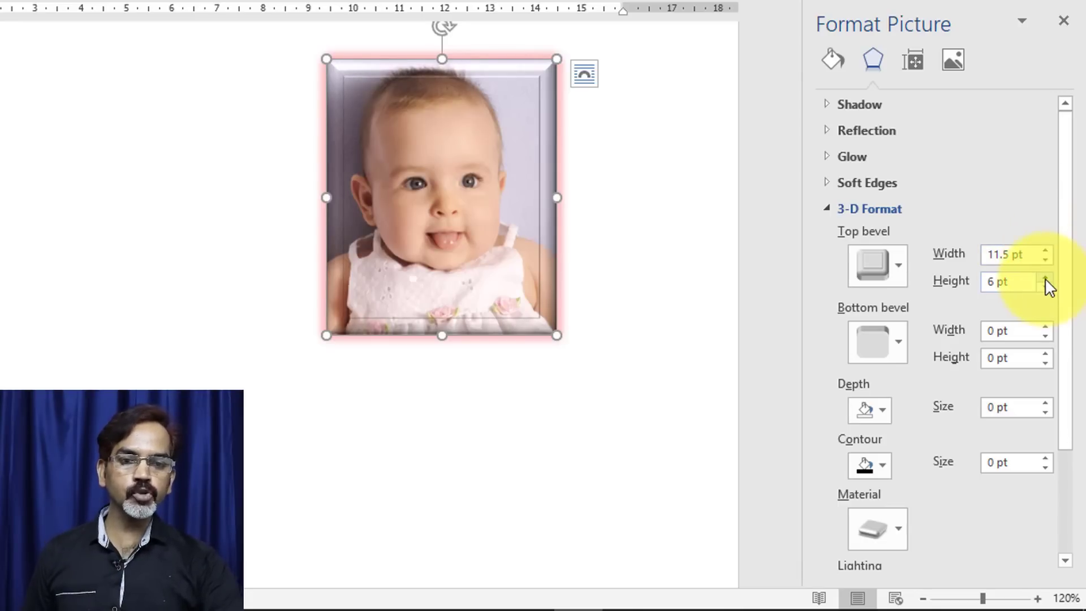
pyautogui.click(1044, 277)
pyautogui.click(1044, 277)
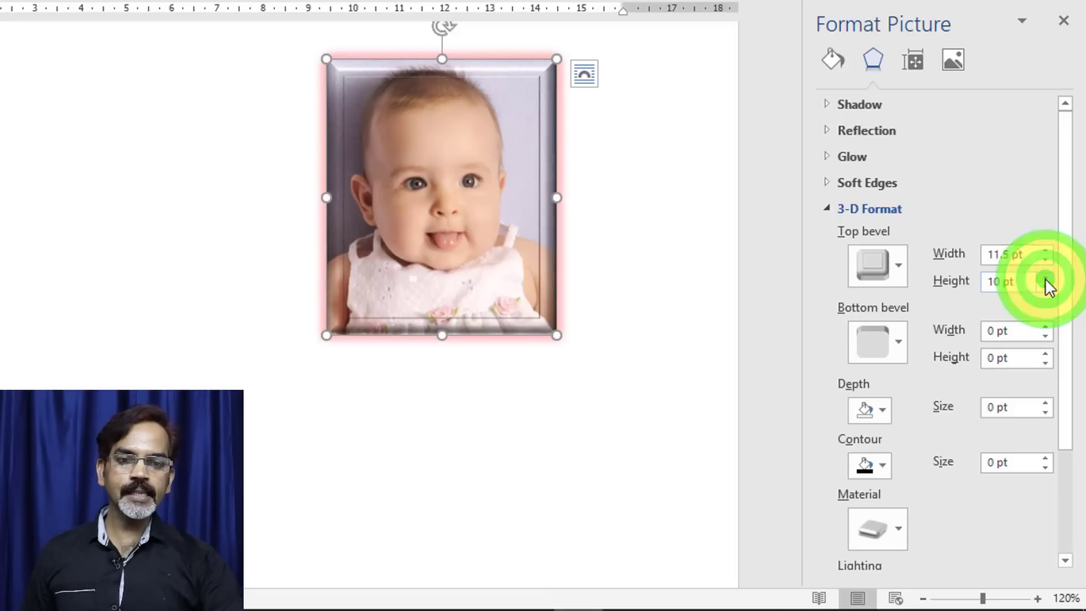
pyautogui.click(1045, 277)
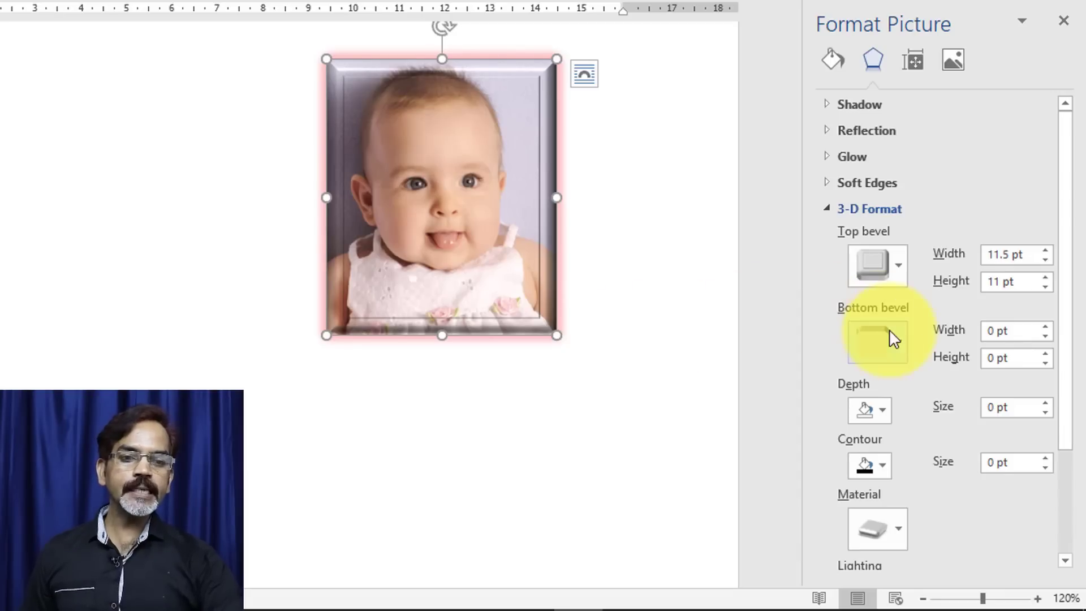
# Remove the baby picture's top bevel and try bottom bevel presets, choosing Riblet.
pyautogui.click(902, 340)
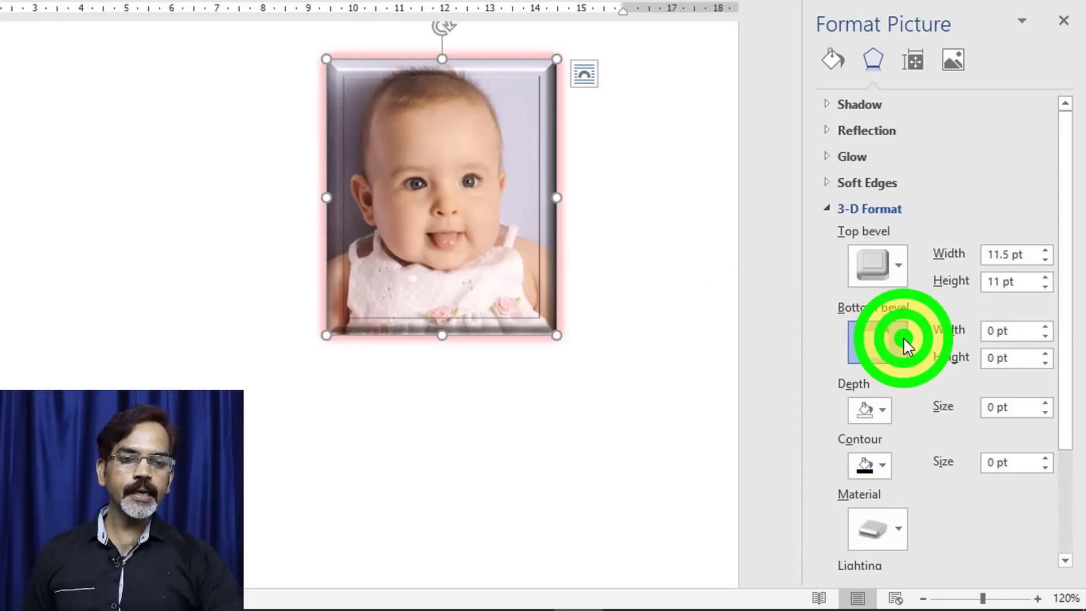
pyautogui.click(926, 240)
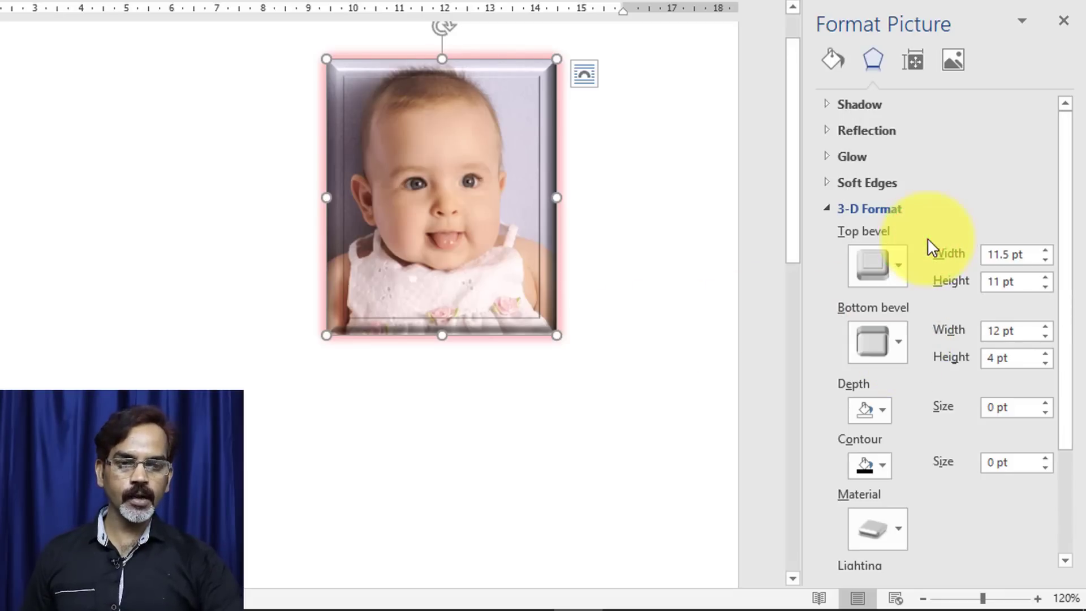
pyautogui.click(893, 266)
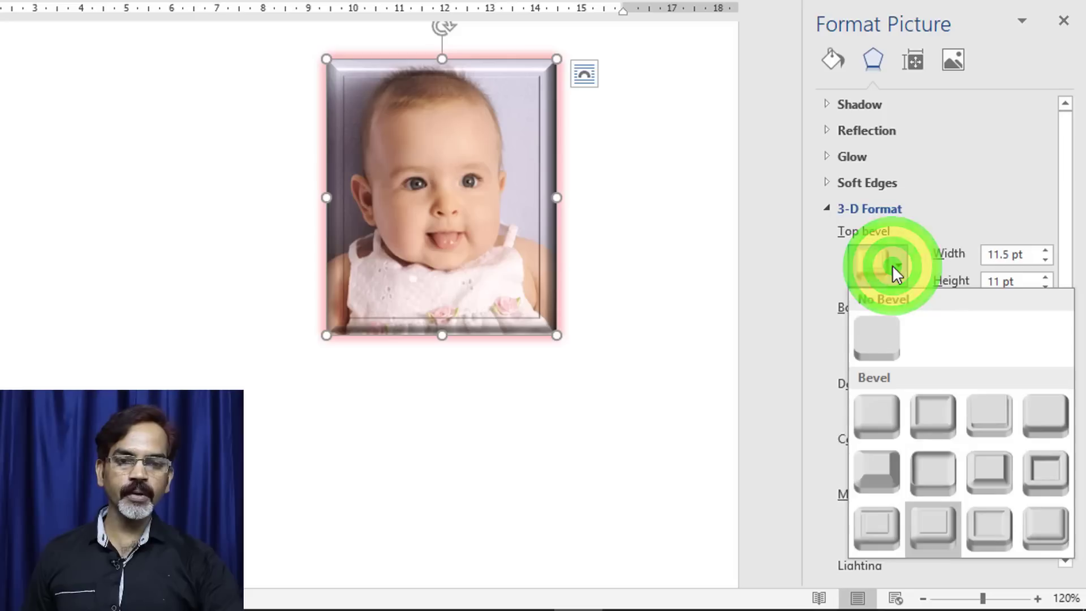
pyautogui.click(885, 331)
pyautogui.click(898, 338)
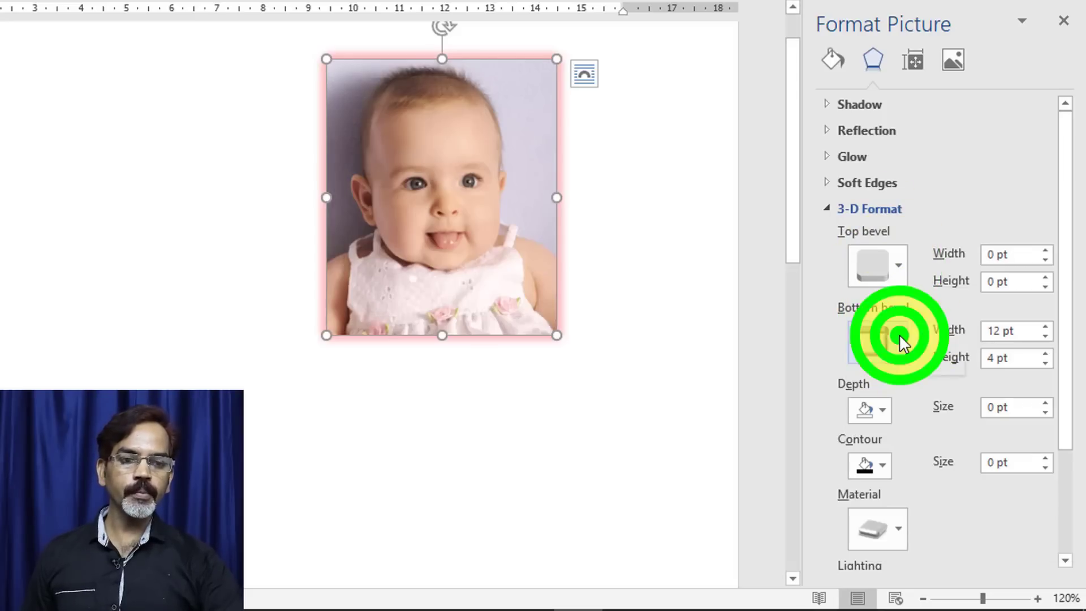
pyautogui.click(926, 289)
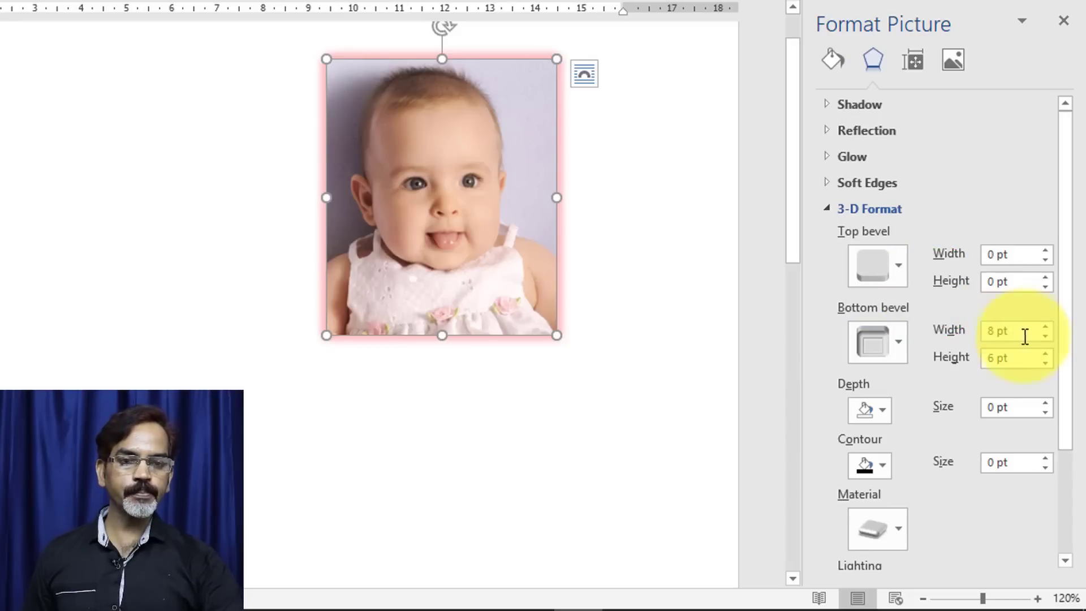
# Try larger bottom bevel widths, set the width to 8.5 pt and the bottom bevel height to 9.5 pt.
pyautogui.click(1043, 325)
pyautogui.click(1043, 325)
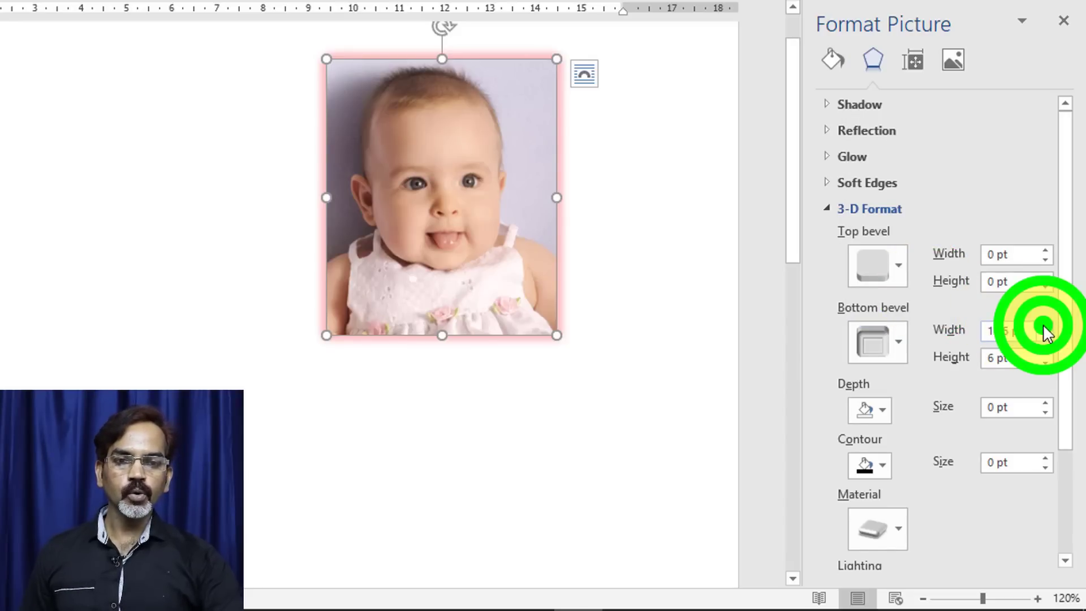
pyautogui.click(1047, 336)
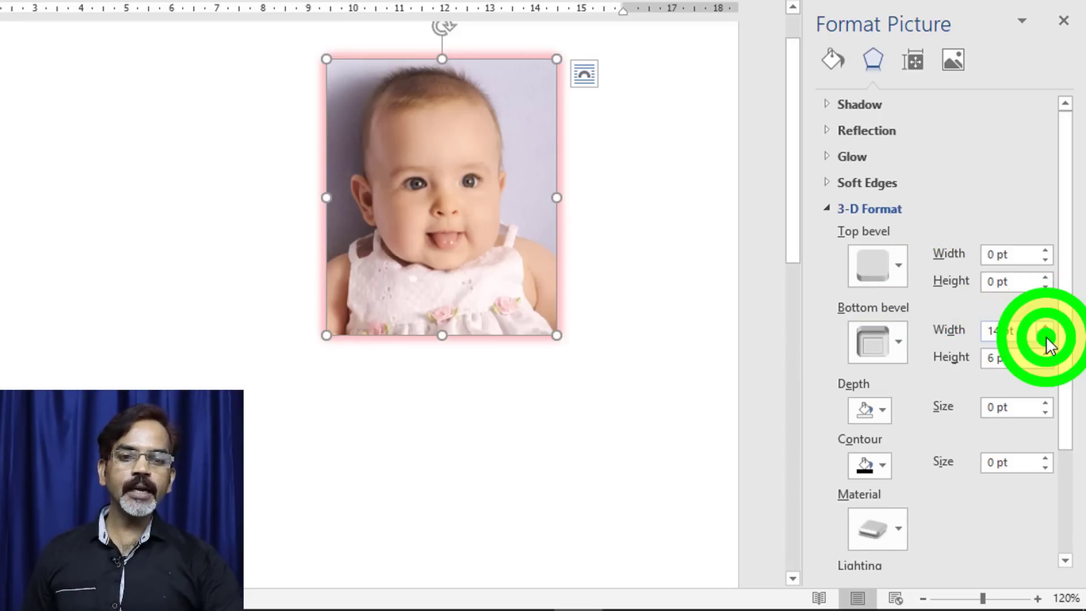
pyautogui.click(1047, 336)
pyautogui.click(1047, 336)
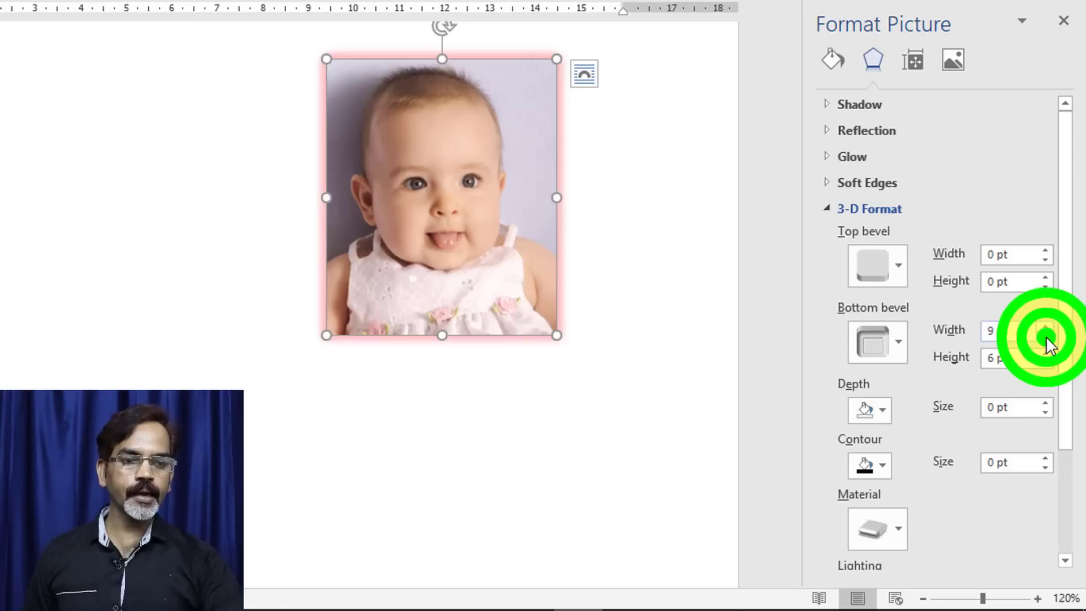
pyautogui.click(1045, 354)
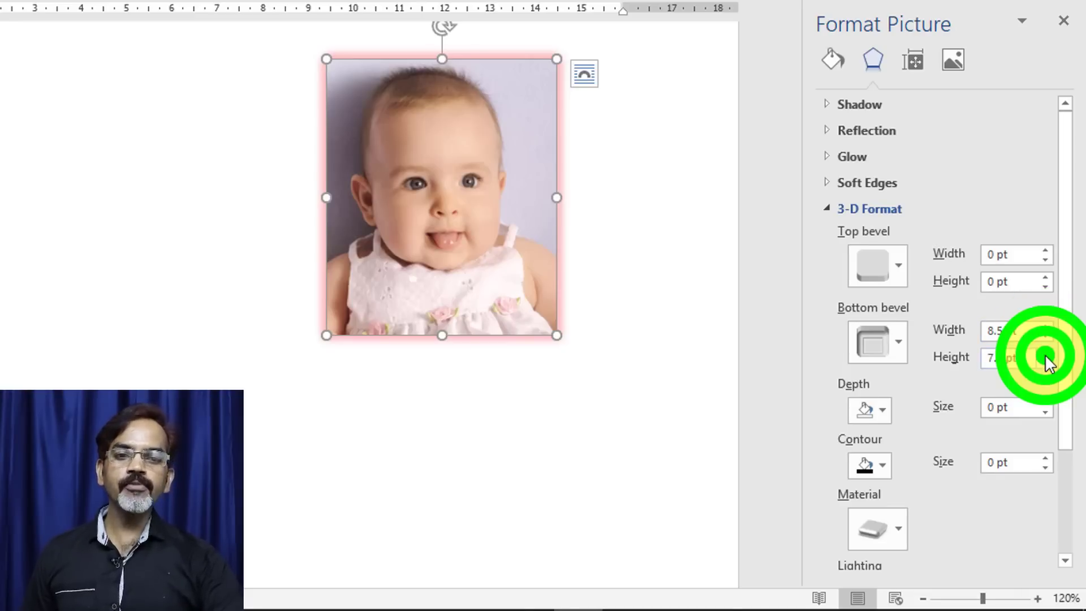
pyautogui.click(1046, 353)
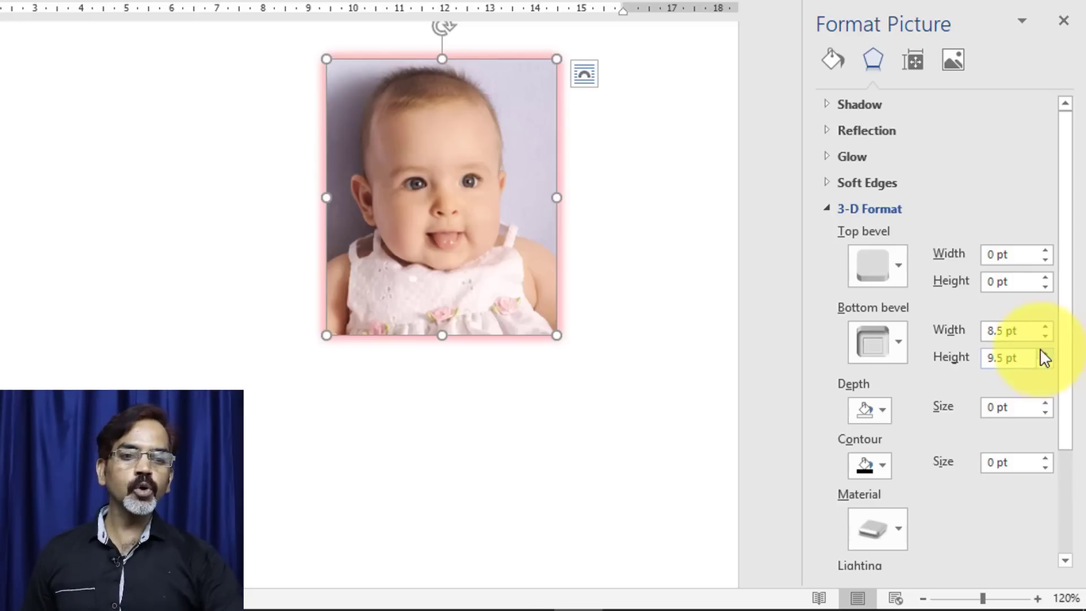
# Apply the second top bevel of the first row to the baby picture and set its width to 13.5 pt.
pyautogui.click(897, 265)
pyautogui.click(948, 423)
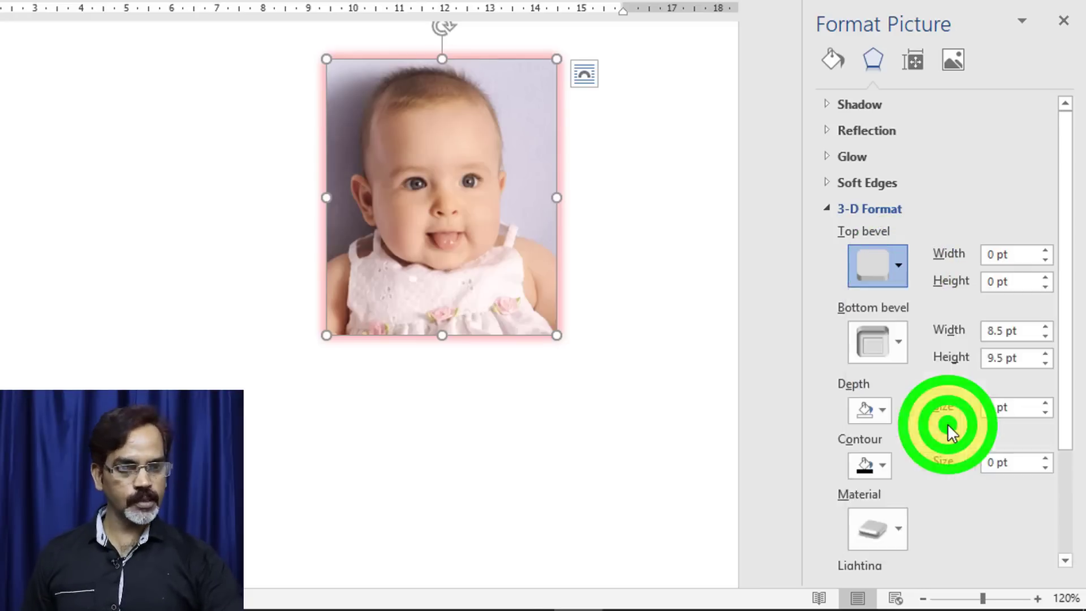
pyautogui.click(1048, 251)
pyautogui.moveTo(1050, 251); pyautogui.dragTo(1050, 251)
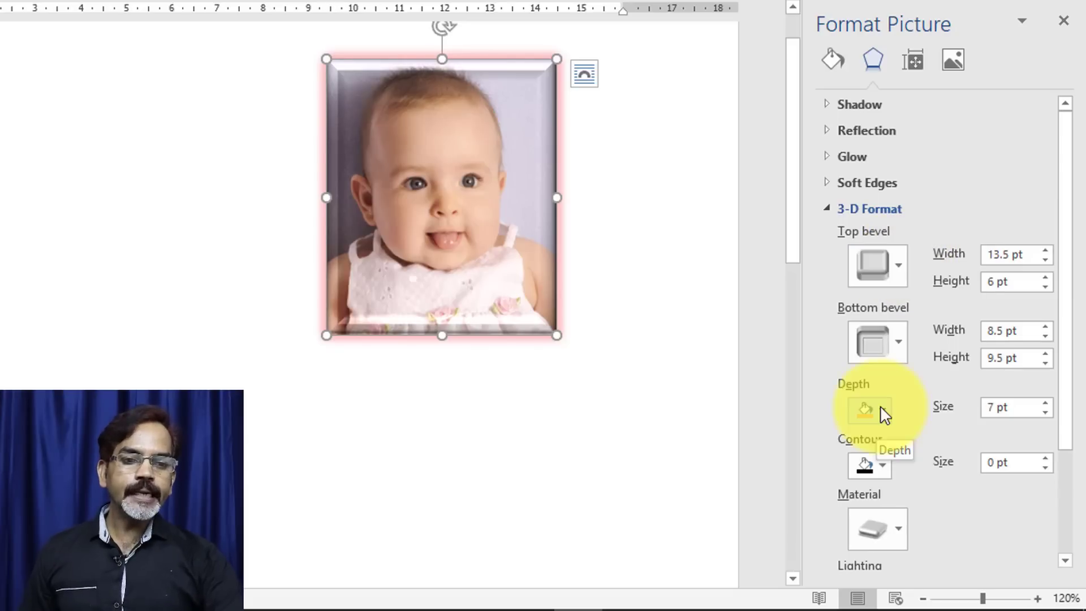
# Try red as the baby picture's 3-D depth colour, and choose the standard Orange instead.
pyautogui.click(884, 409)
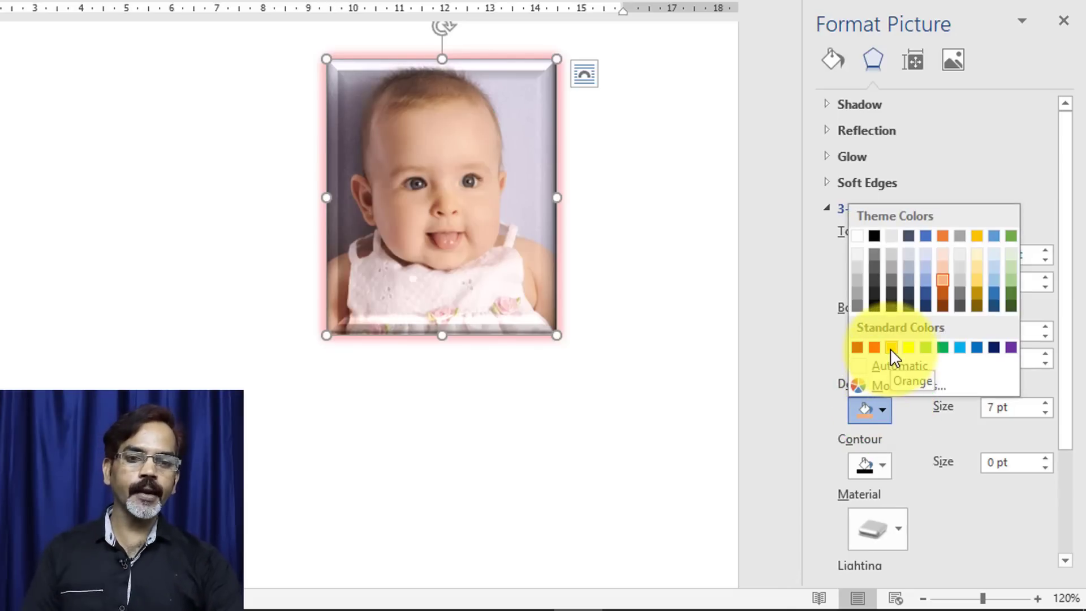
pyautogui.click(876, 347)
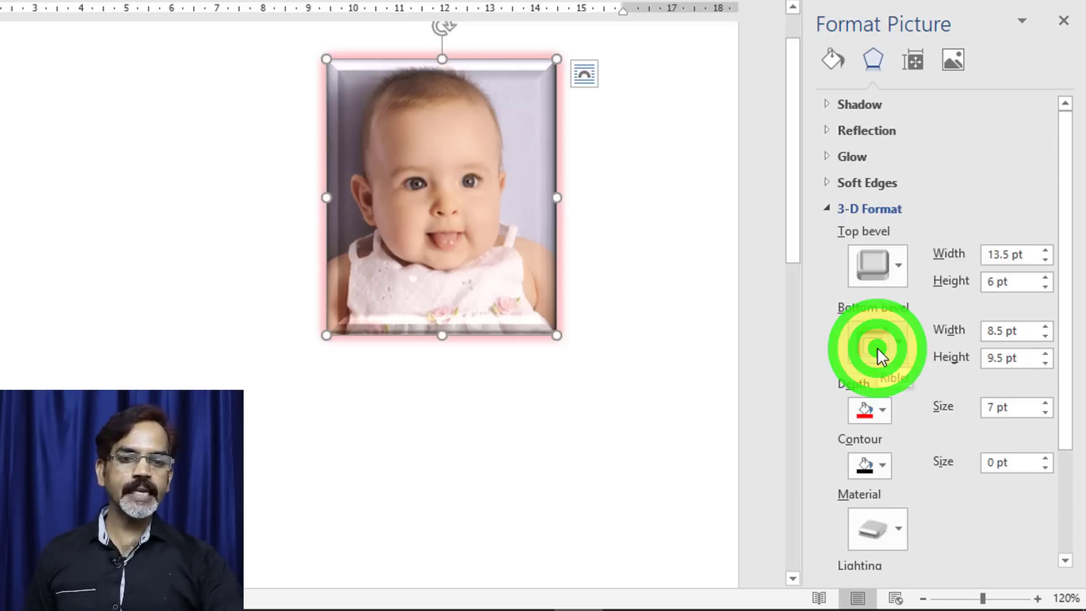
pyautogui.click(878, 413)
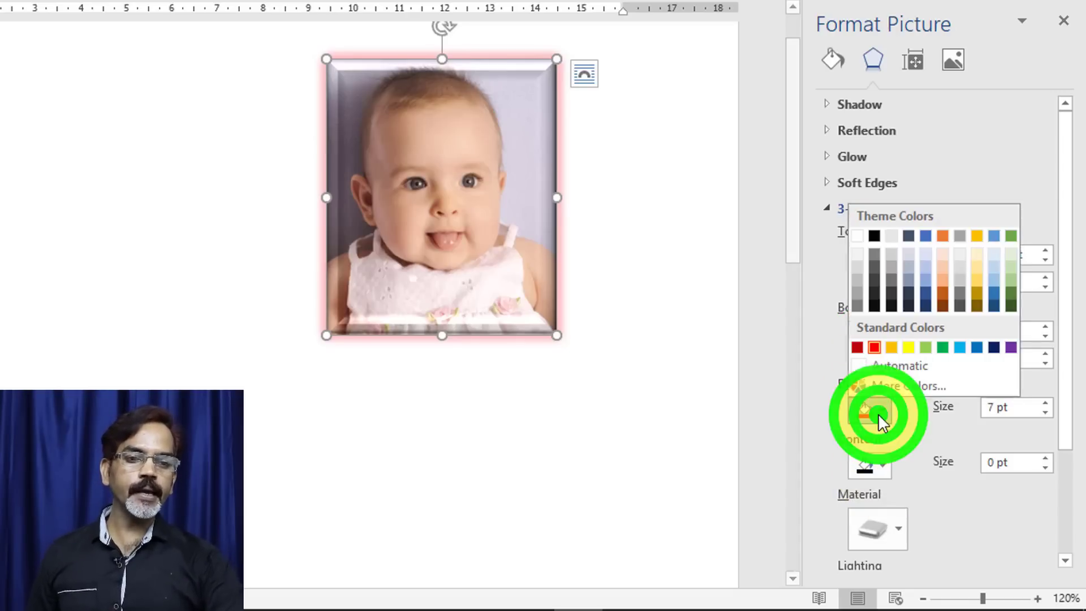
pyautogui.click(888, 343)
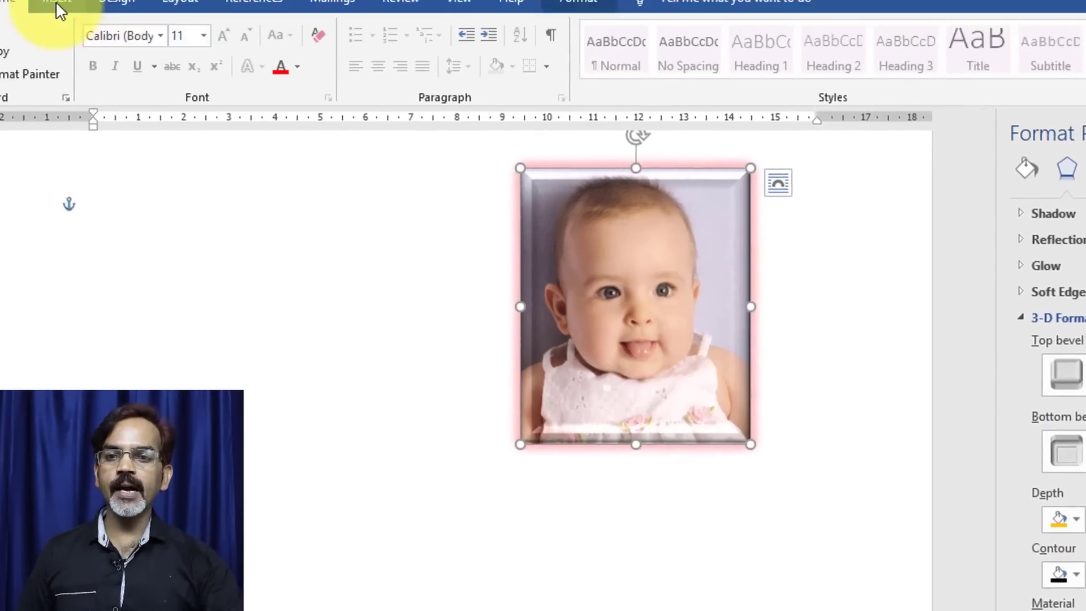
pyautogui.click(147, 52)
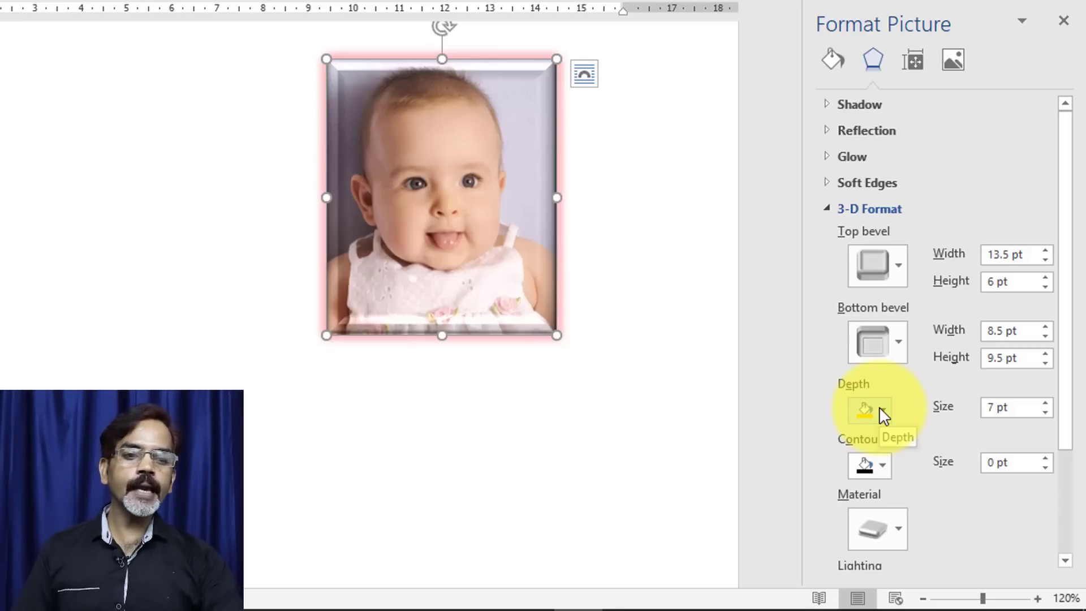
# Give the baby picture a standard red 3-D contour and set its size to 8.5 pt.
pyautogui.click(884, 466)
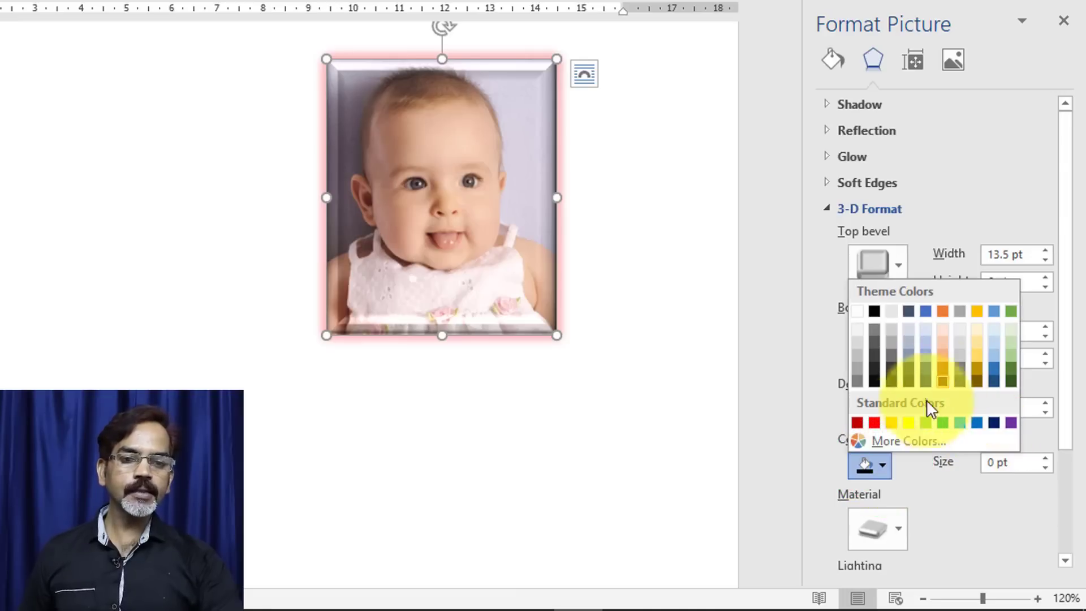
pyautogui.click(876, 423)
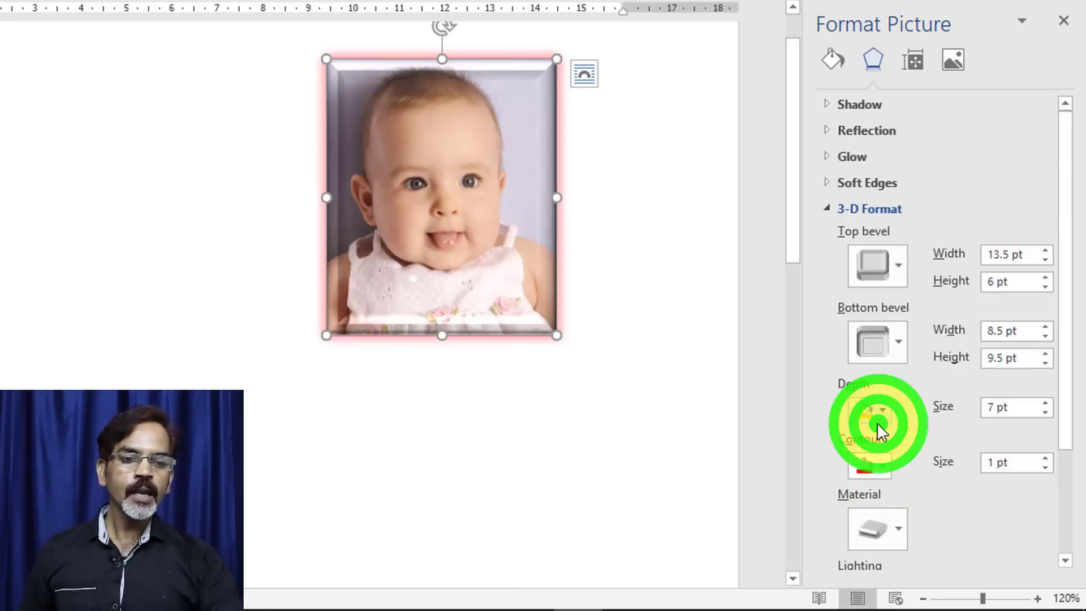
pyautogui.click(1045, 457)
pyautogui.click(1045, 457)
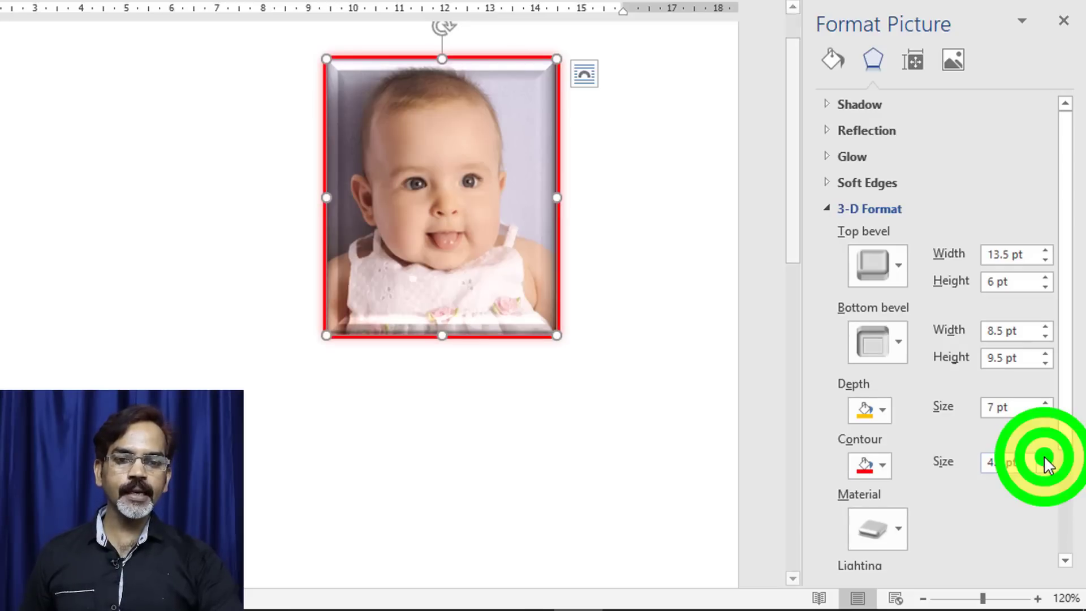
pyautogui.click(1045, 457)
pyautogui.click(1044, 457)
pyautogui.click(1045, 457)
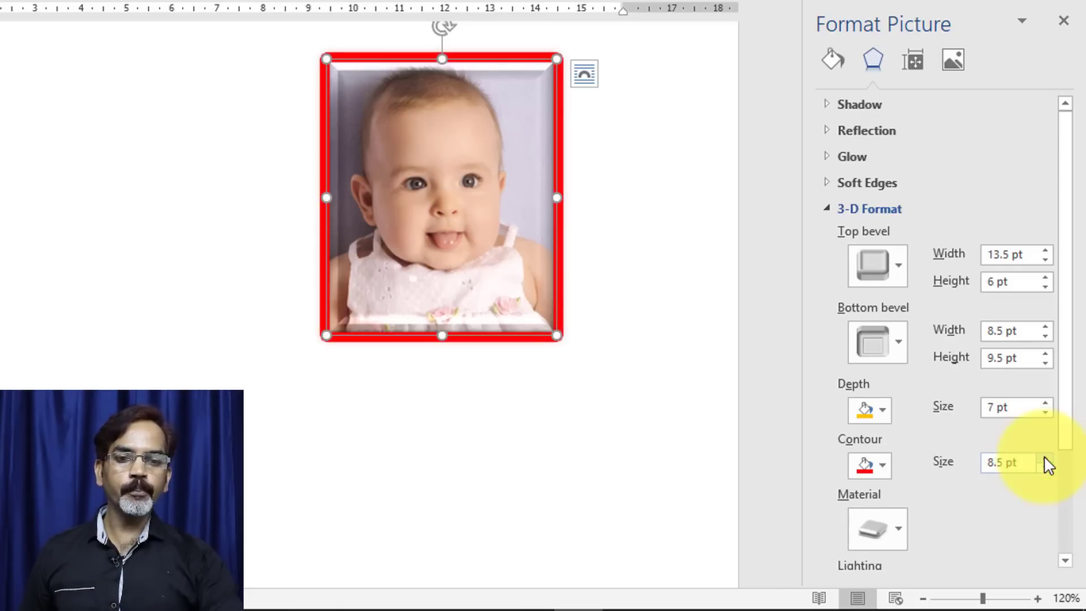
pyautogui.click(454, 431)
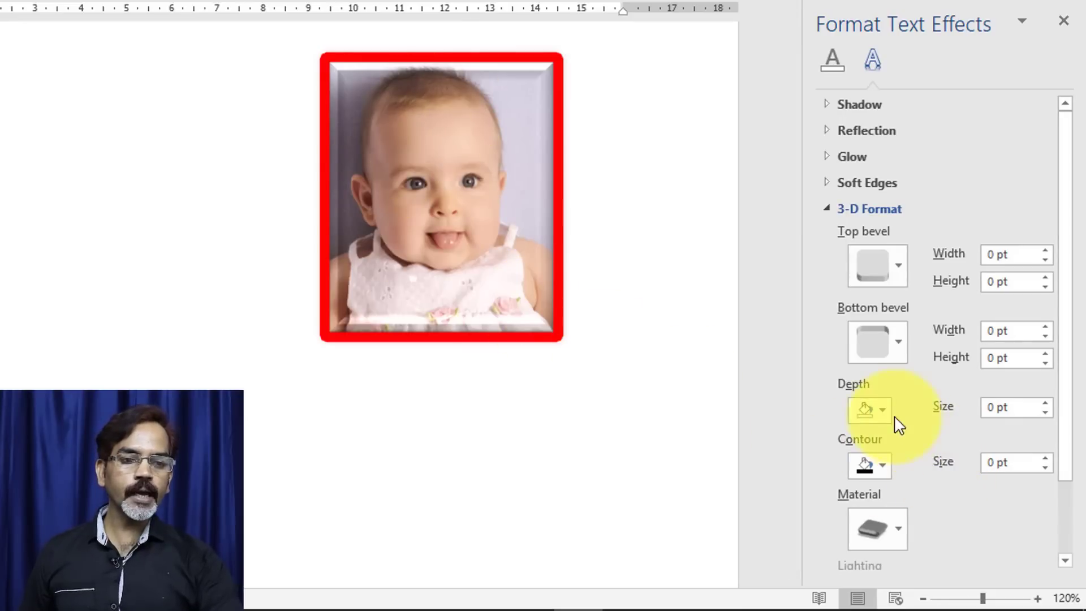
# Try the third Special Effect material and the second Translucent material in the 3-D text effects while the picture is deselected.
pyautogui.click(1043, 404)
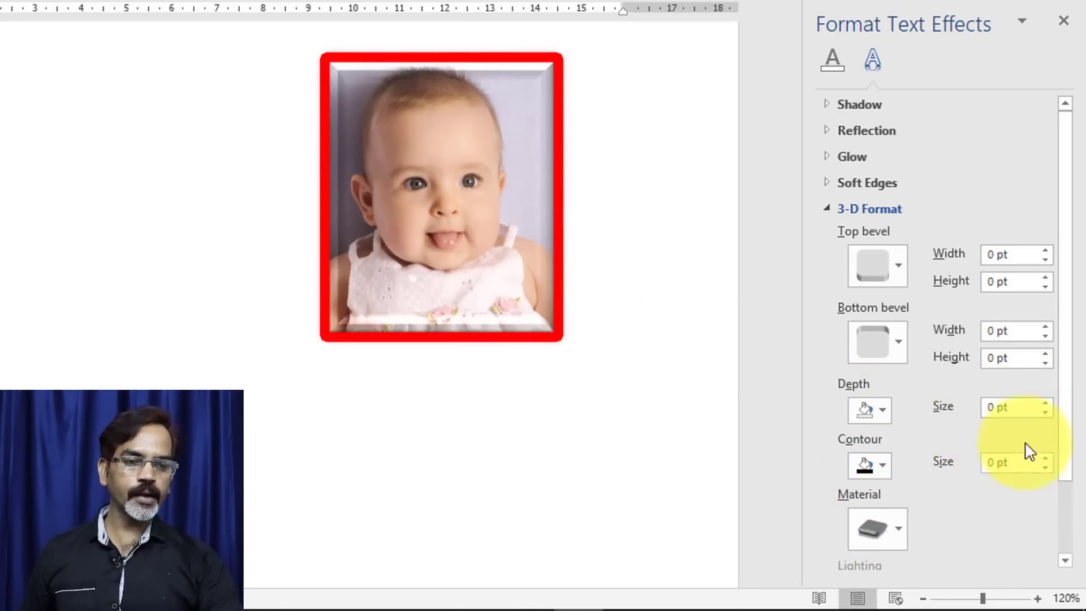
pyautogui.moveTo(1061, 393); pyautogui.dragTo(1013, 501)
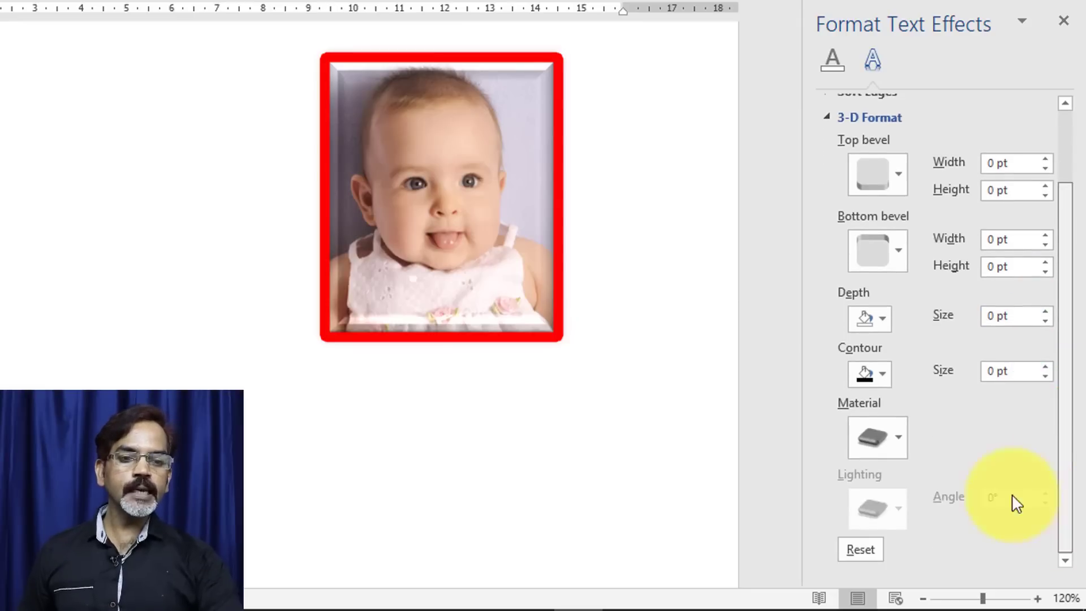
pyautogui.click(904, 437)
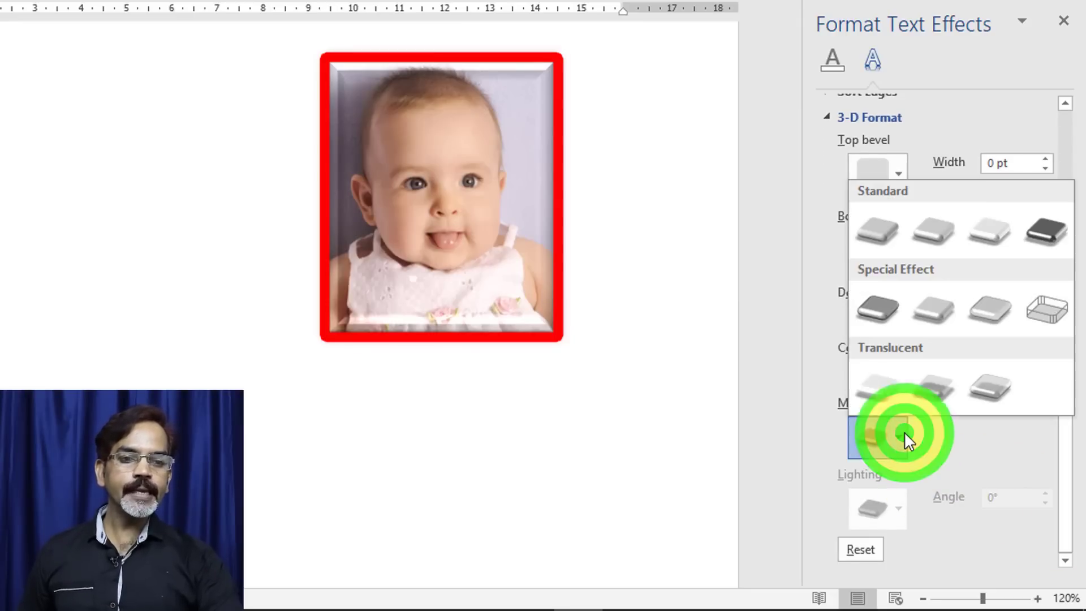
pyautogui.click(983, 312)
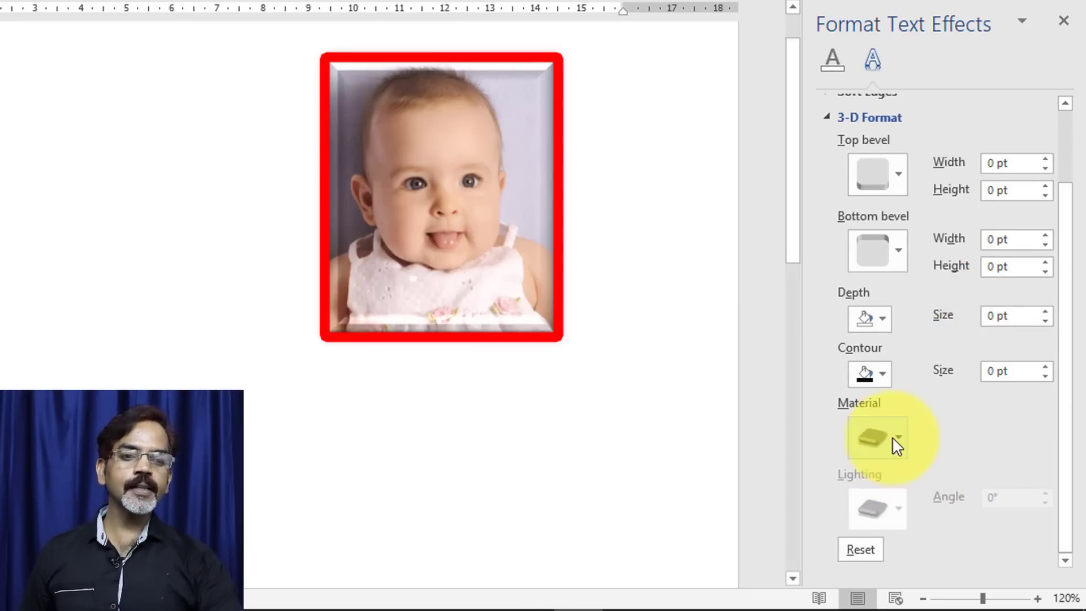
pyautogui.click(893, 436)
pyautogui.click(931, 378)
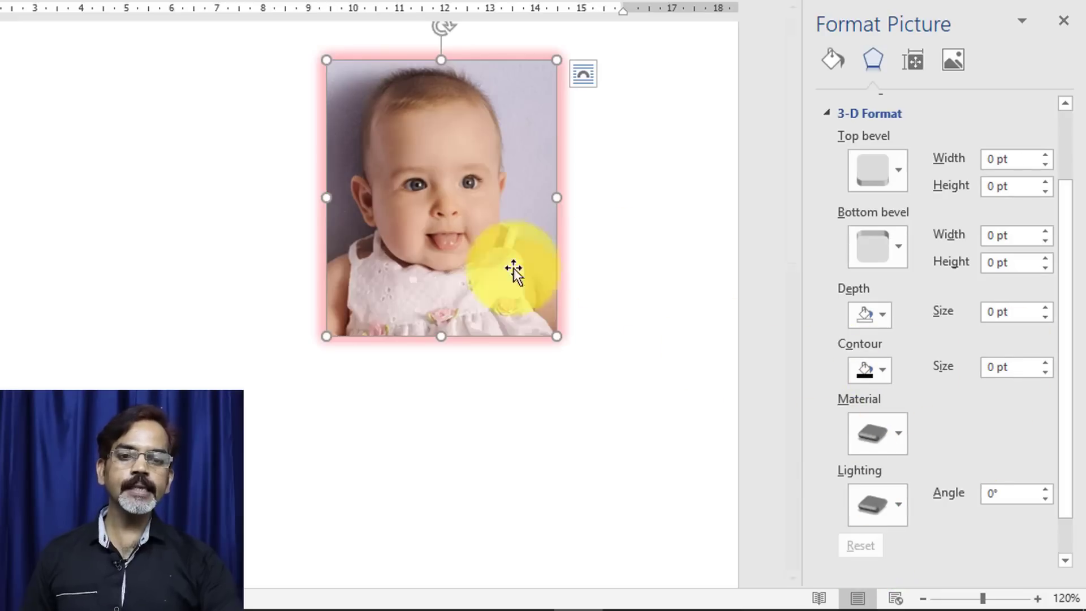
# Try the second Translucent material and the first and fourth Standard materials on the baby picture.
pyautogui.click(897, 437)
pyautogui.click(955, 387)
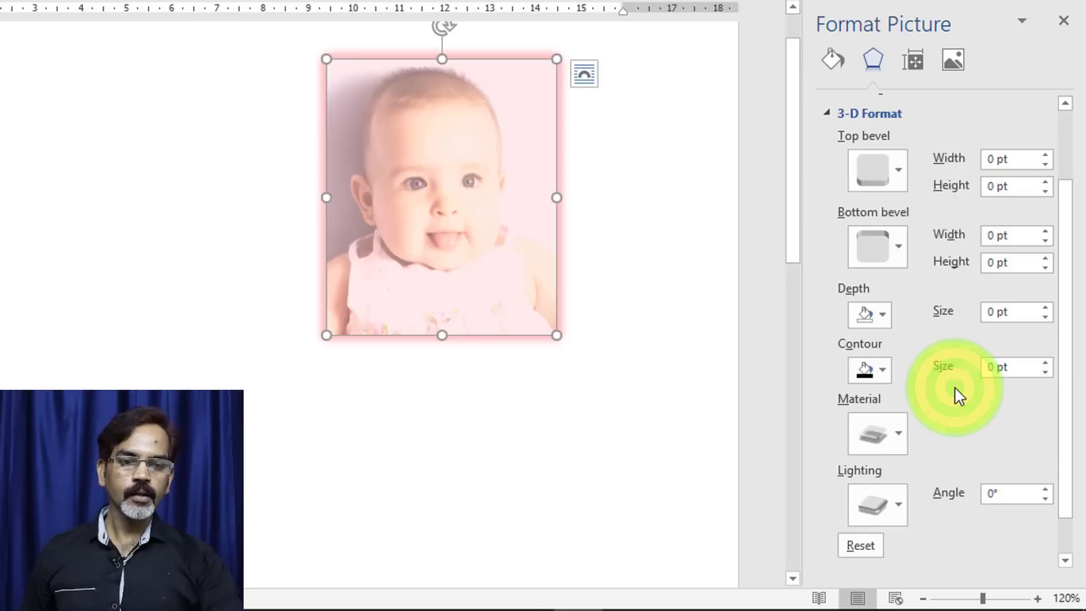
pyautogui.click(898, 434)
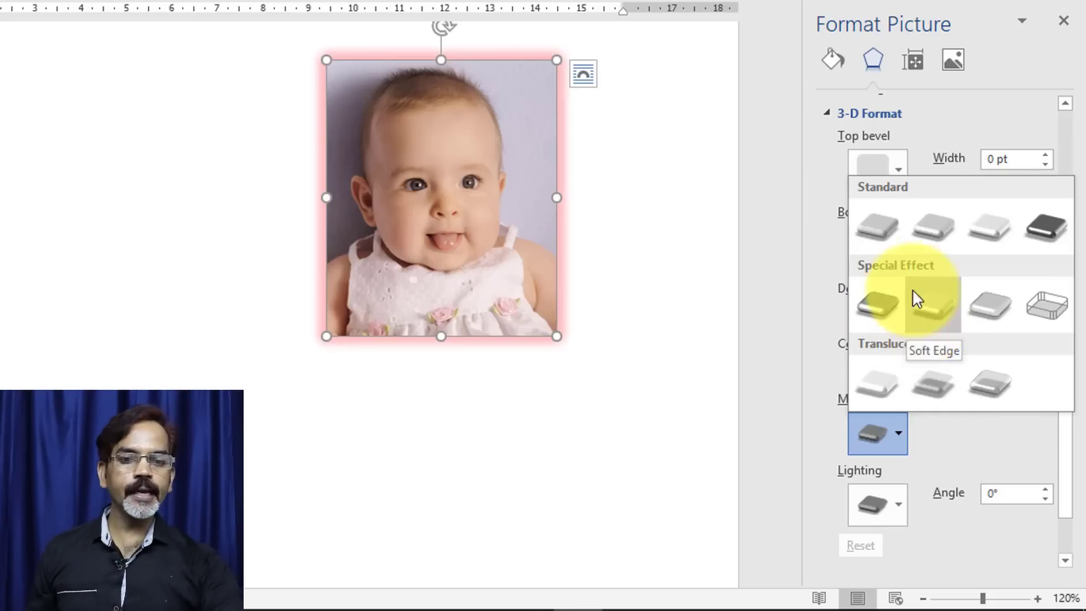
pyautogui.click(883, 233)
pyautogui.click(899, 431)
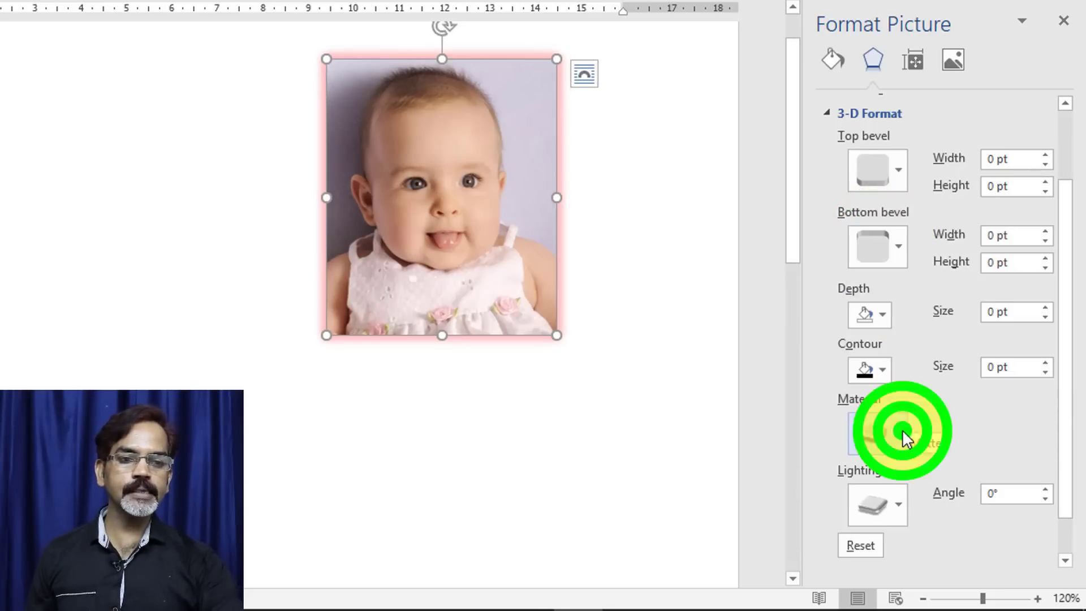
pyautogui.click(1038, 228)
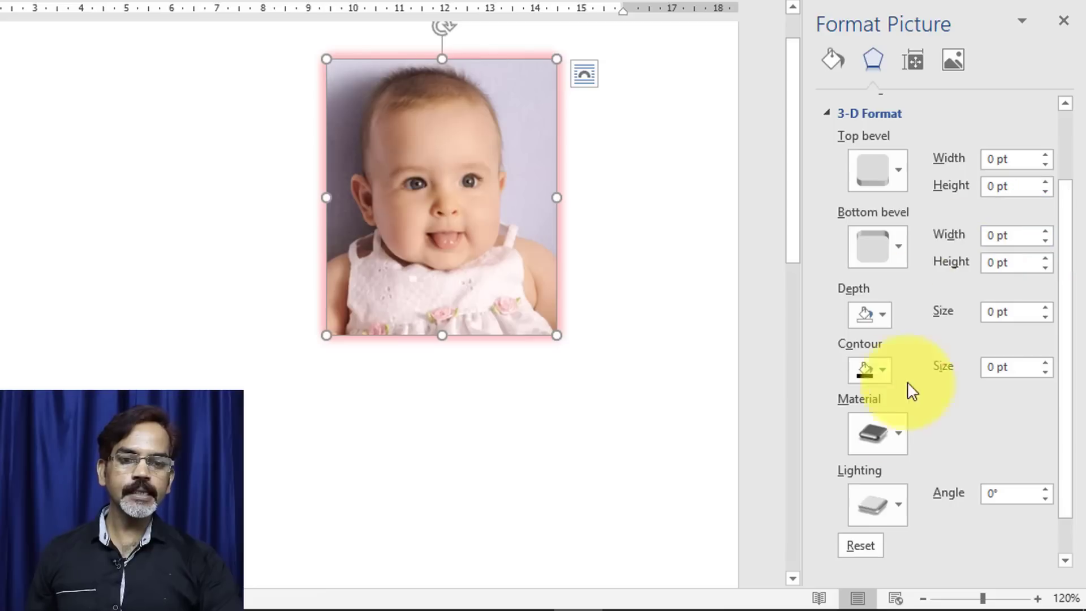
pyautogui.click(895, 433)
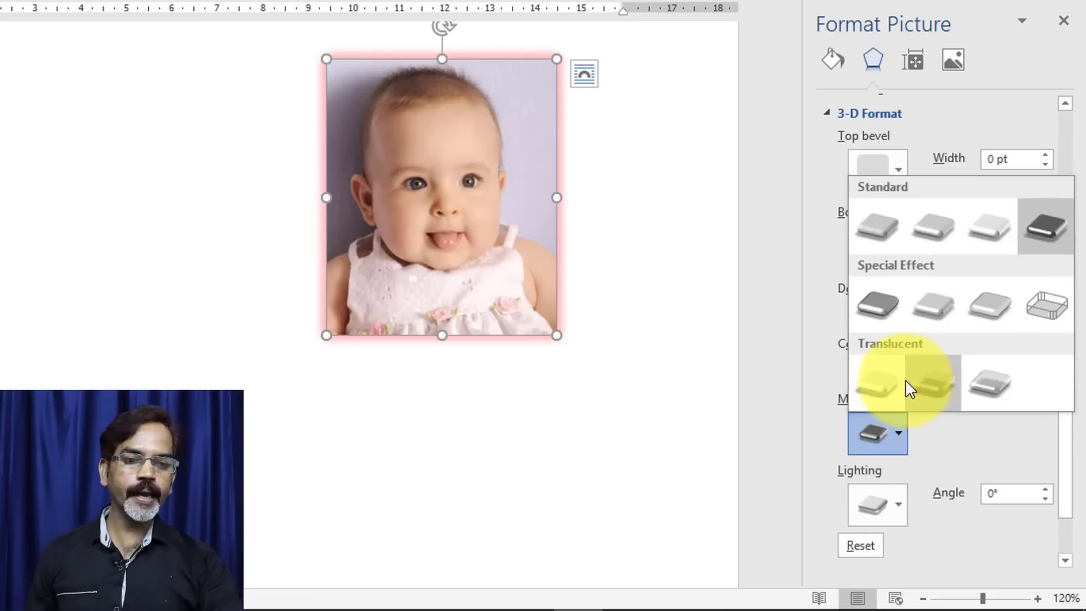
pyautogui.click(941, 437)
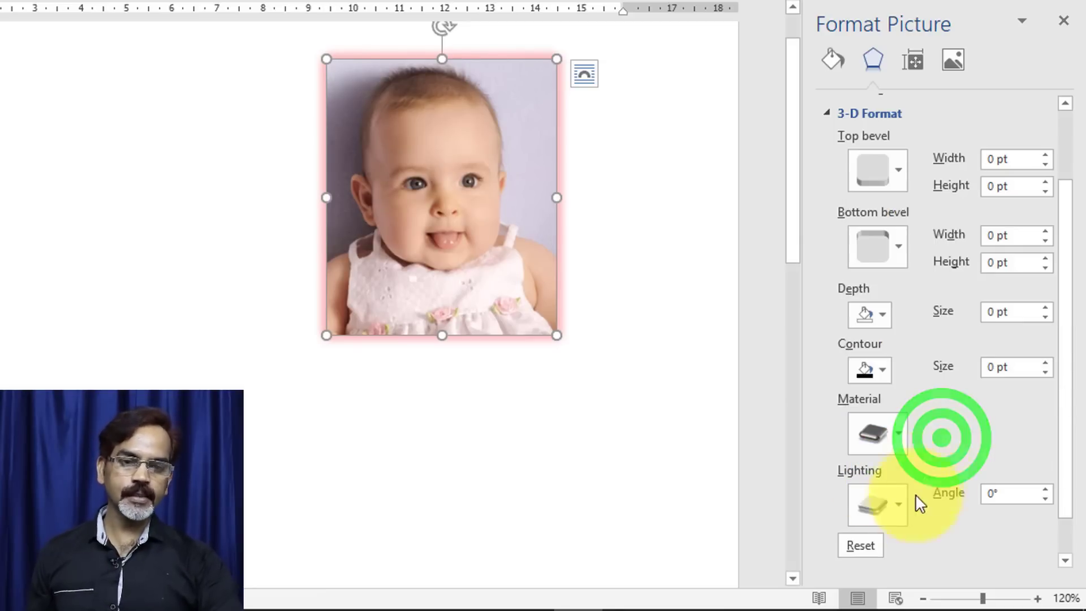
# Reset the baby picture's 3-D format, deselect the picture and collapse the 3-D Format settings.
pyautogui.click(861, 544)
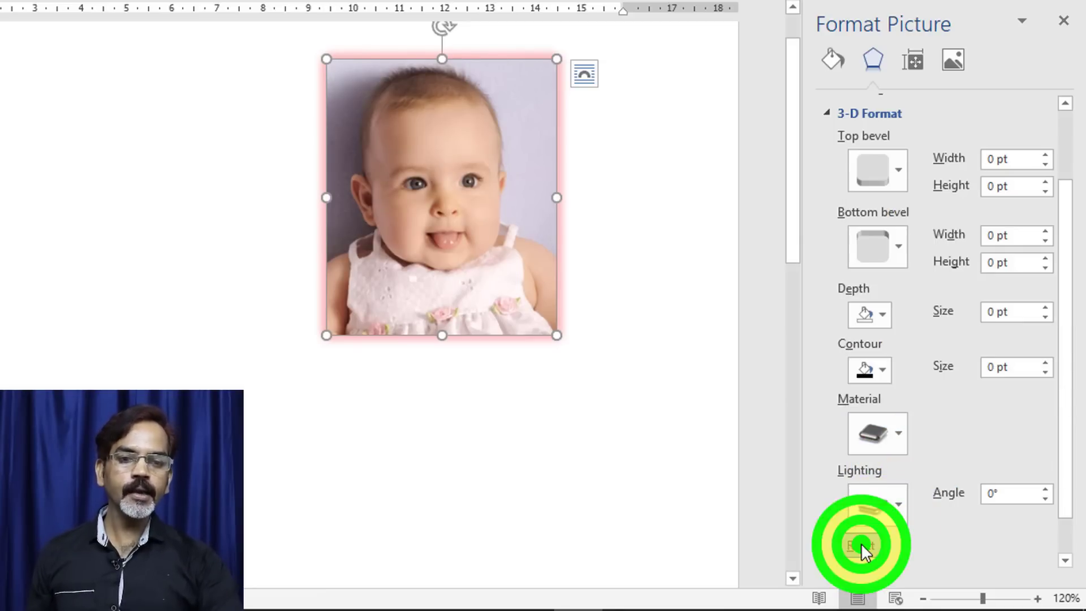
pyautogui.click(679, 351)
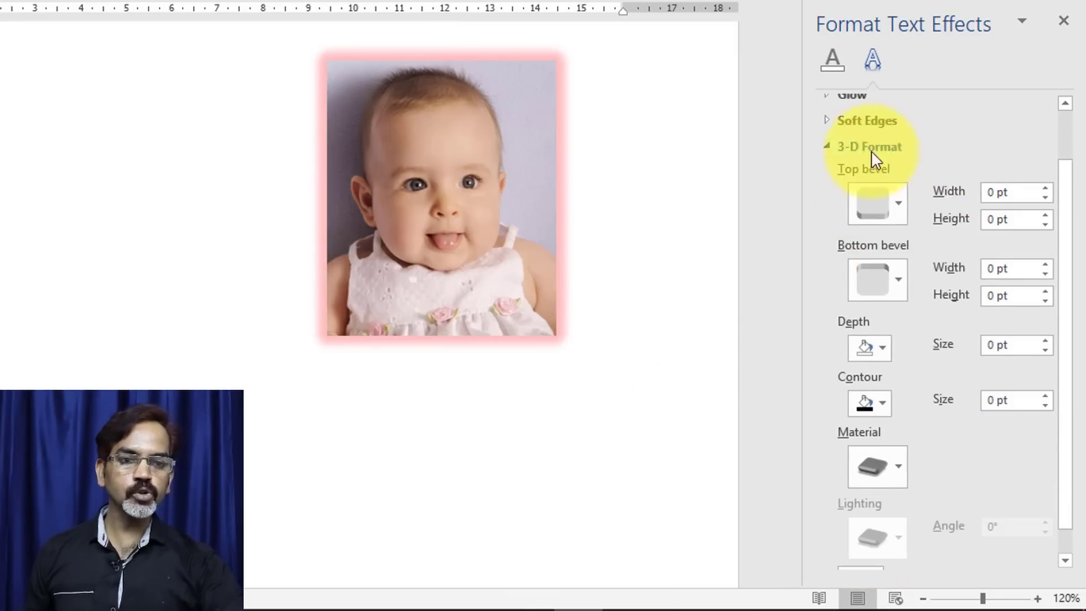
pyautogui.click(825, 144)
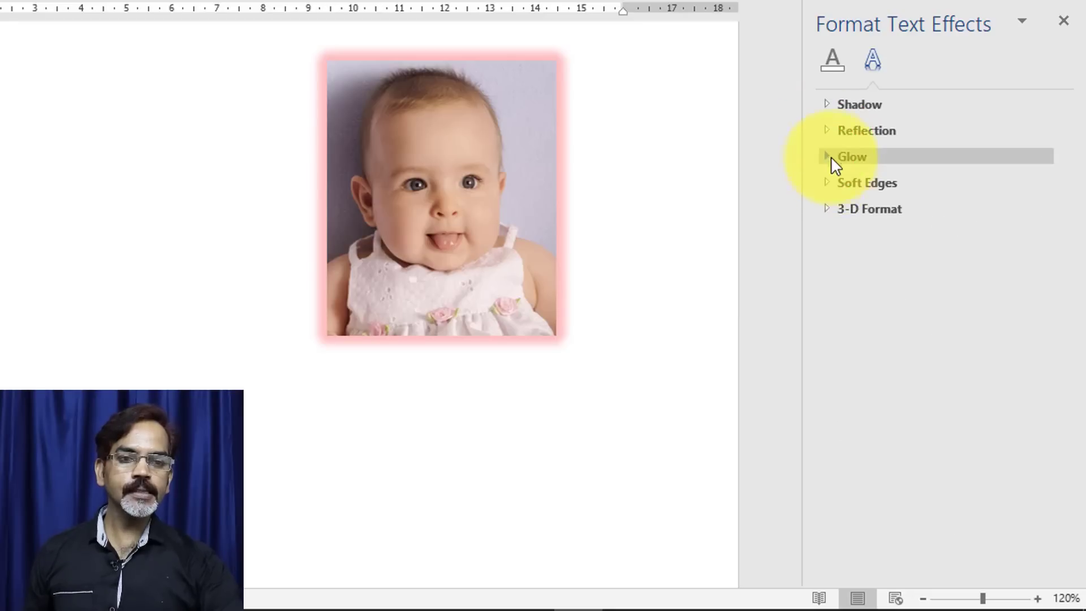
# Reselect the baby picture and review its fill and line options and its effects categories.
pyautogui.click(834, 59)
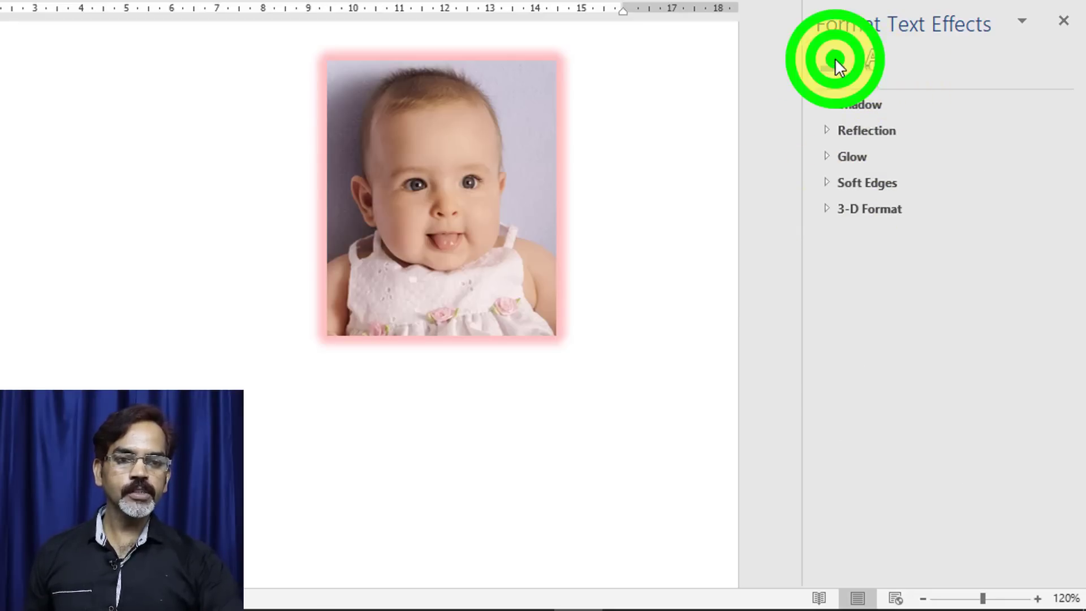
pyautogui.click(876, 67)
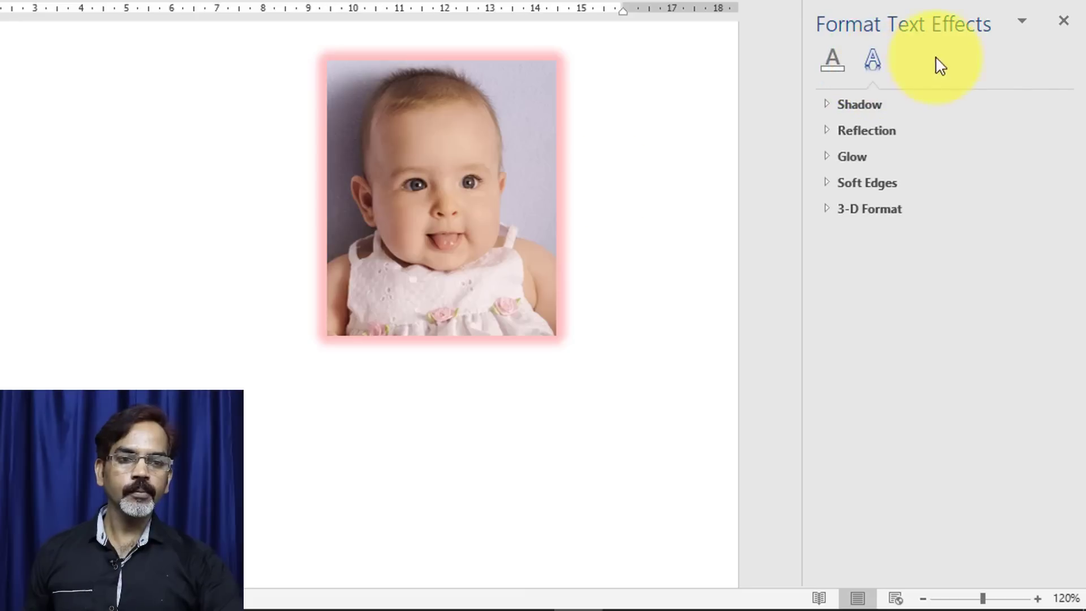
pyautogui.click(425, 244)
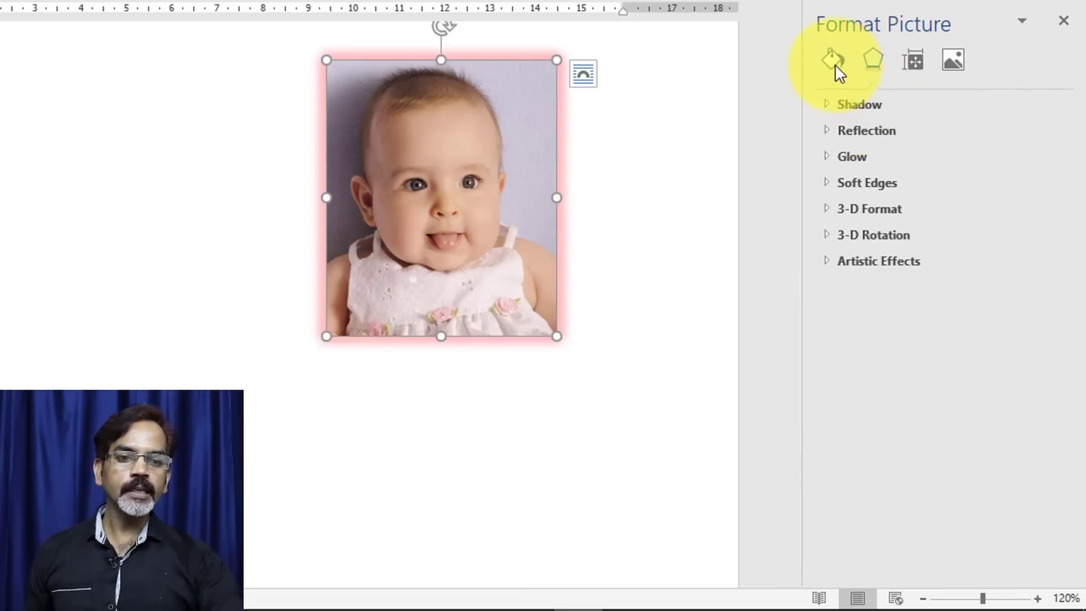
pyautogui.click(835, 61)
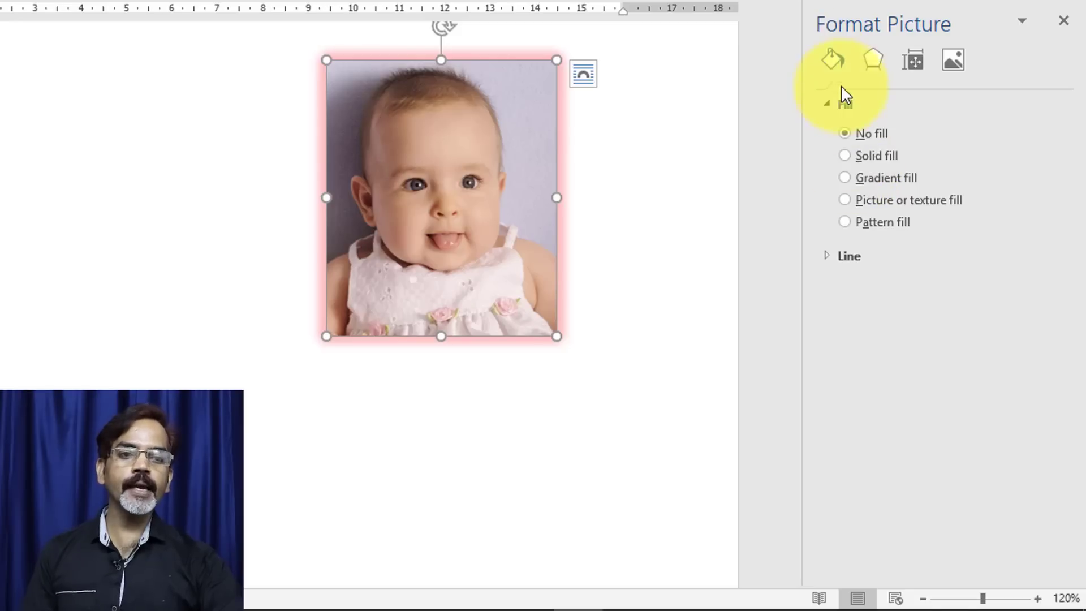
pyautogui.click(874, 62)
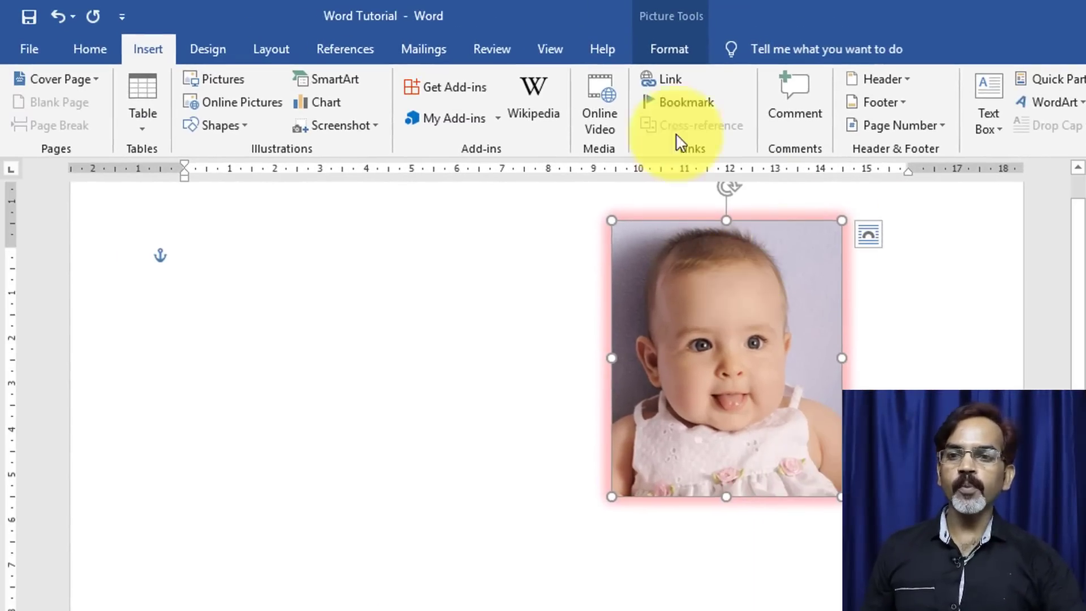
# Deselect and reselect the baby picture, and bring up the Picture Tools formatting commands.
pyautogui.click(353, 371)
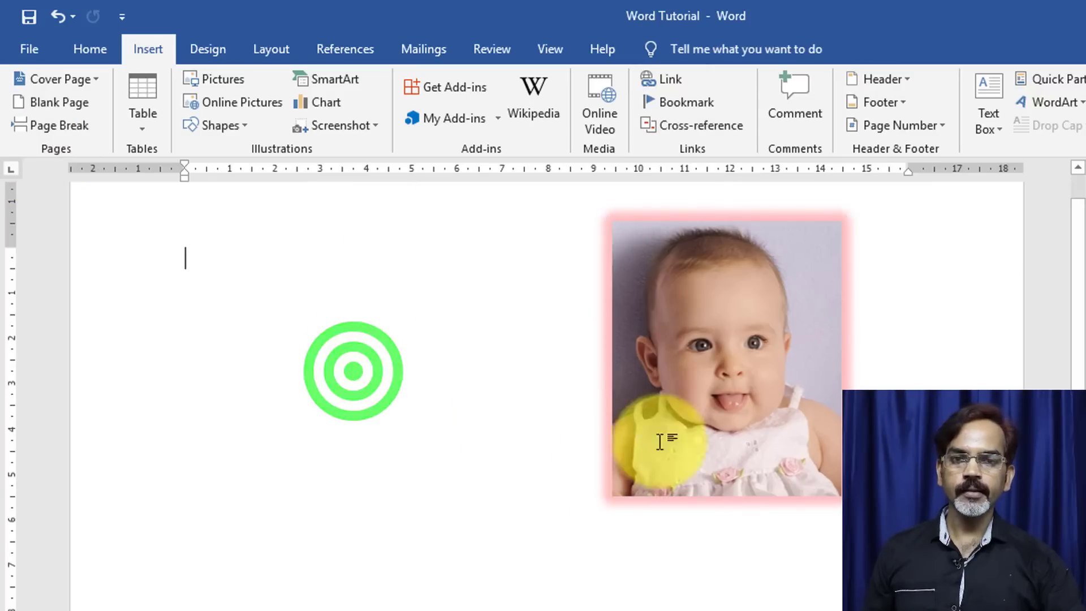
pyautogui.click(710, 351)
pyautogui.click(663, 49)
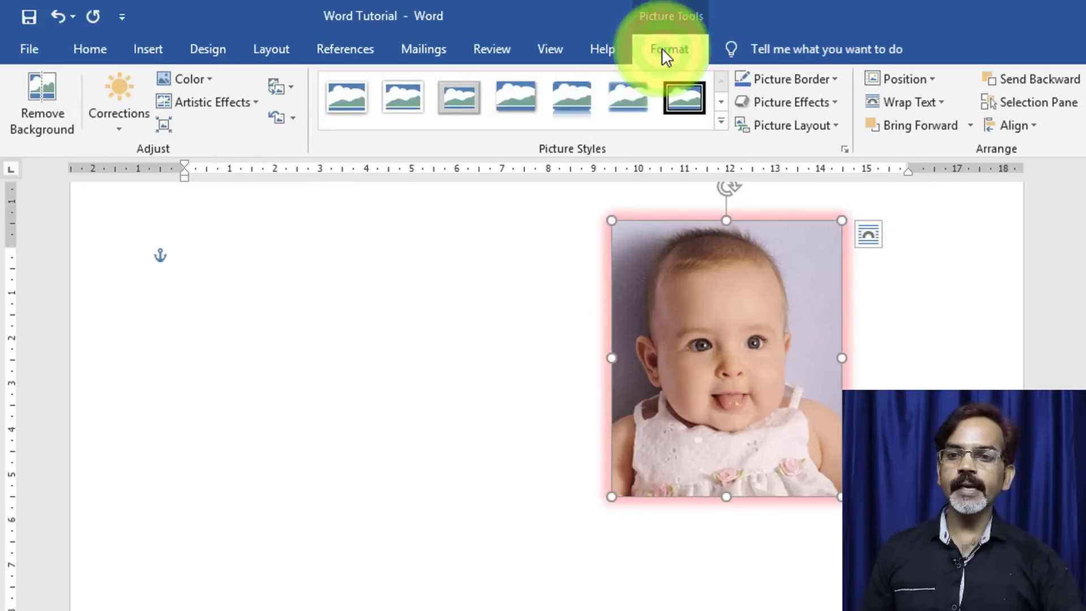